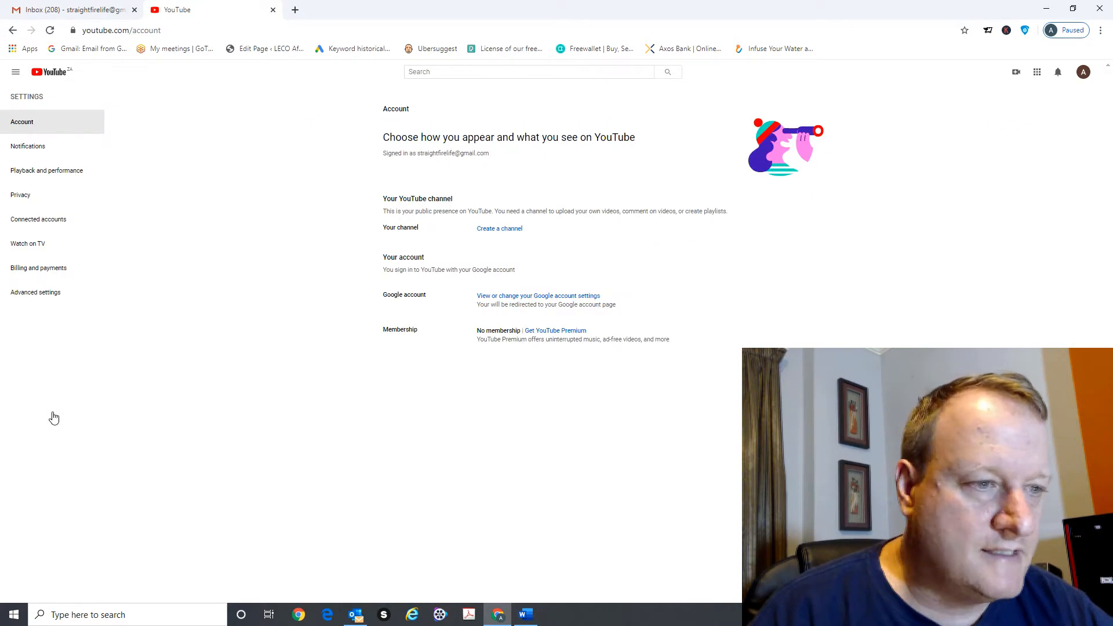
# - Create the account's personal channel and add a new channel with the Brand Account name Straight Fire Life
pyautogui.click(489, 232)
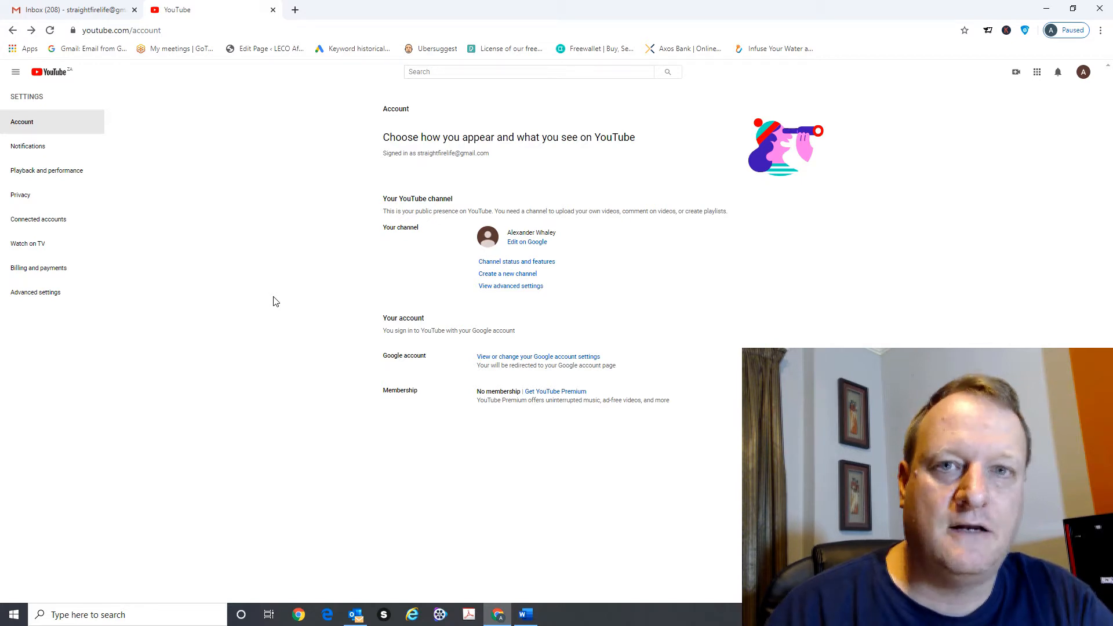
pyautogui.click(521, 277)
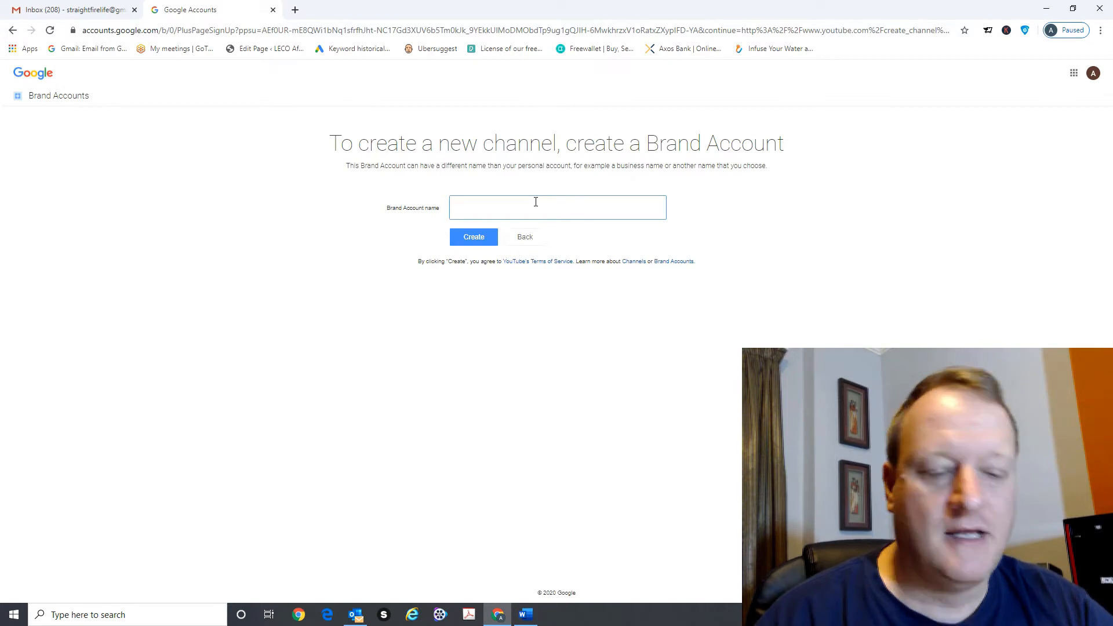
pyautogui.write('Straight Fri')
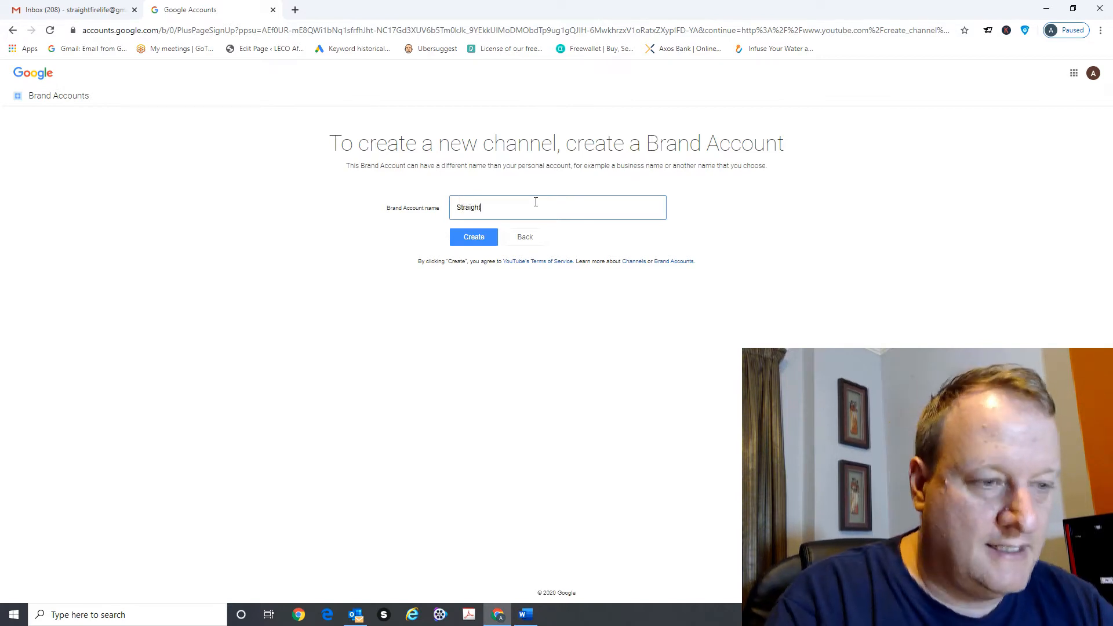
pyautogui.press('BackSpace')
pyautogui.press('BackSpace')
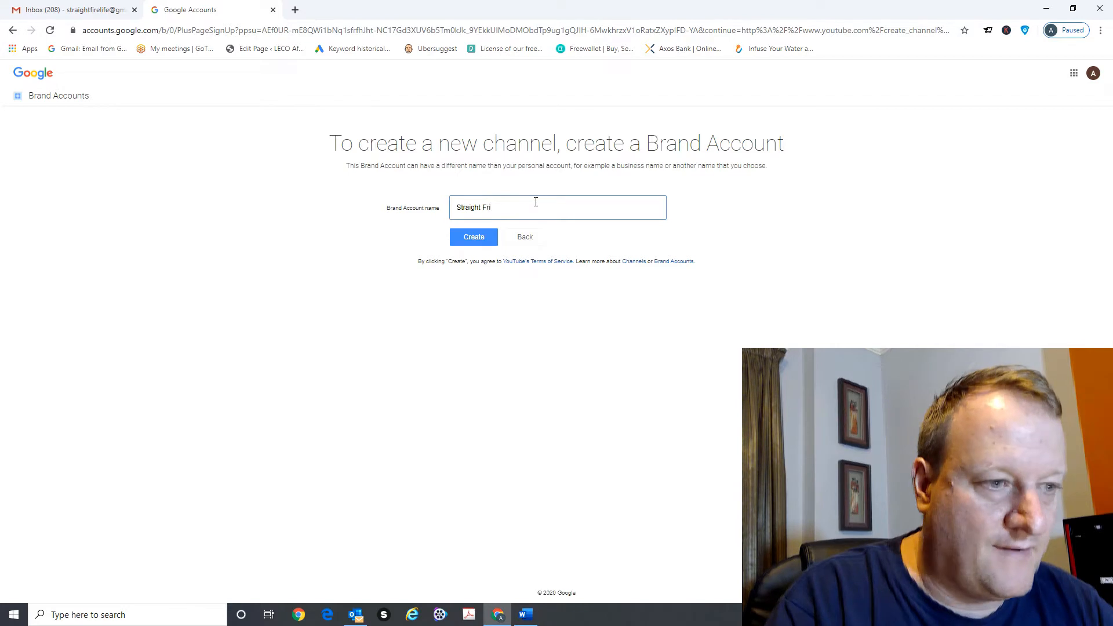
pyautogui.write('ire Life')
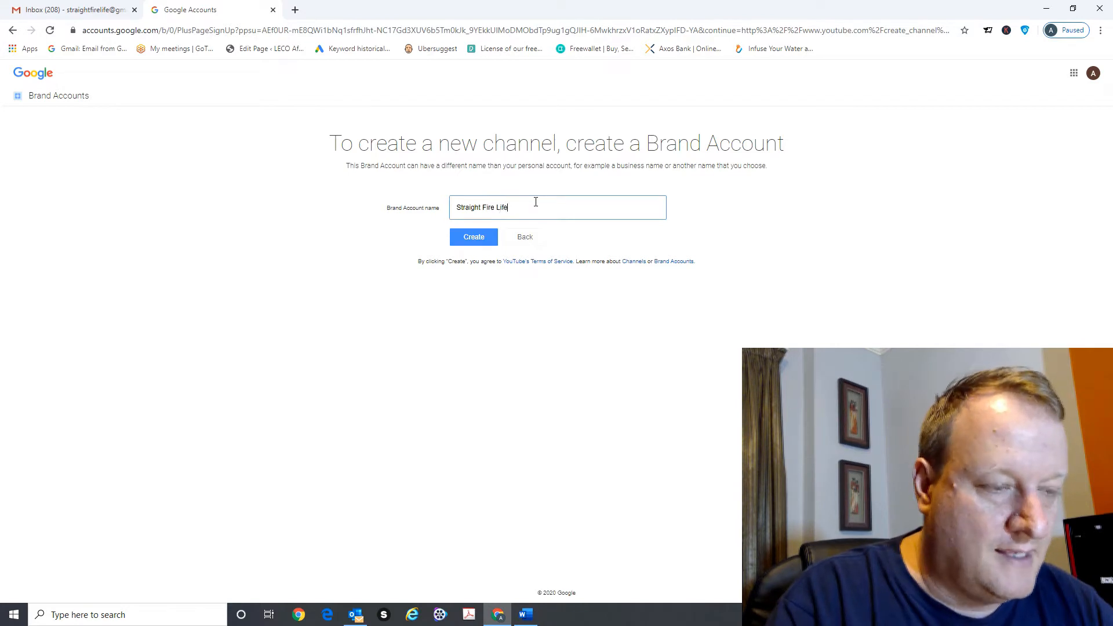
pyautogui.click(475, 236)
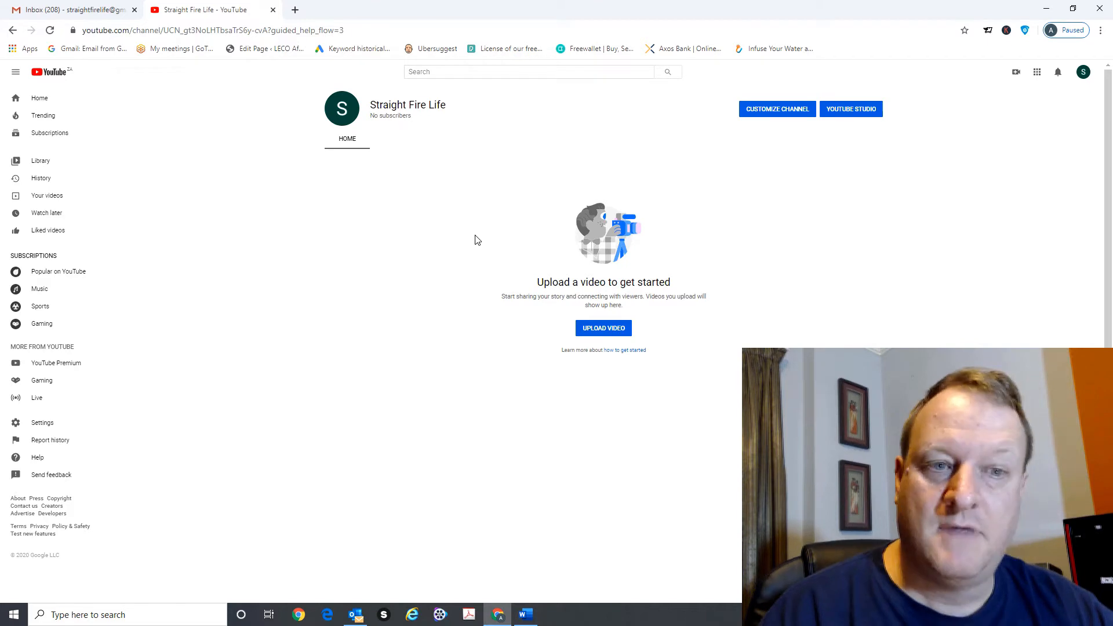
# - Open the Straight Fire Life channel's status and features from the account settings and start its verification
pyautogui.click(54, 425)
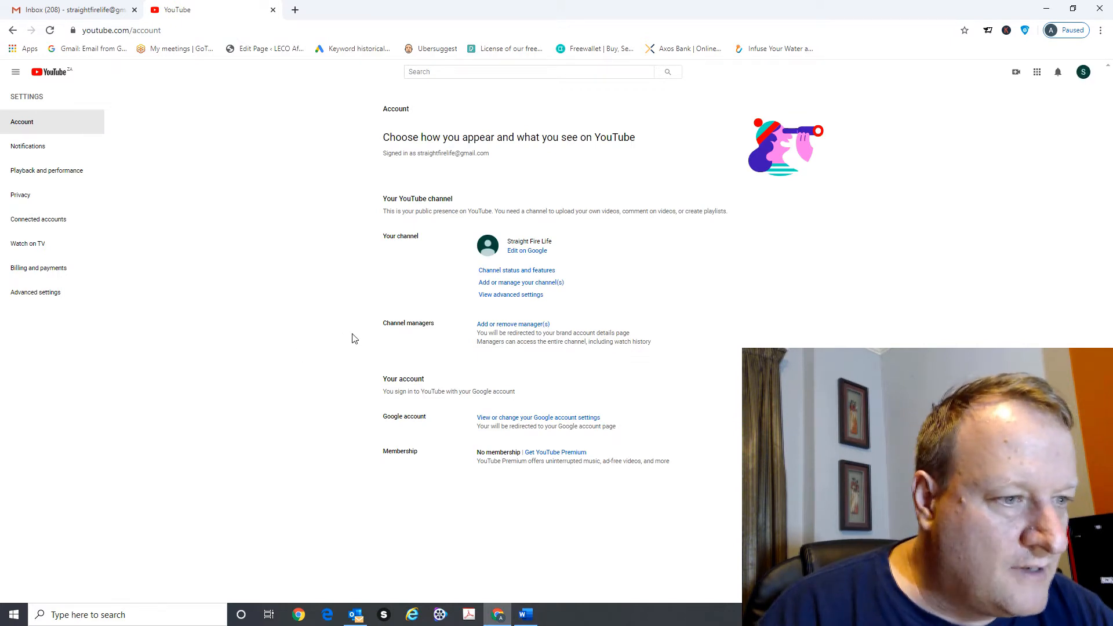
pyautogui.click(500, 275)
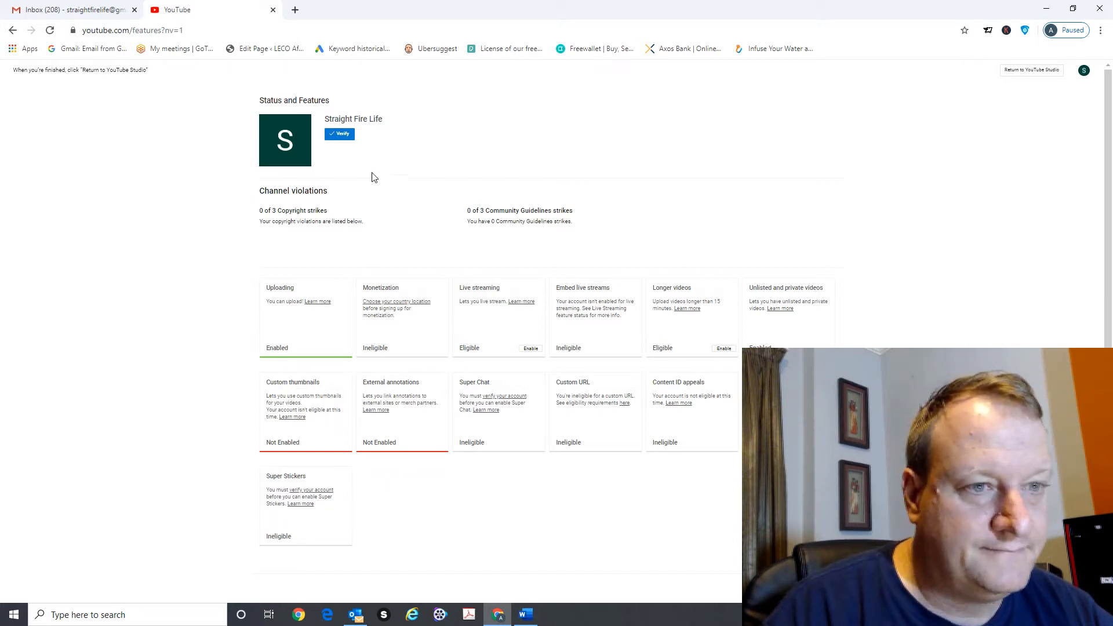
pyautogui.click(341, 134)
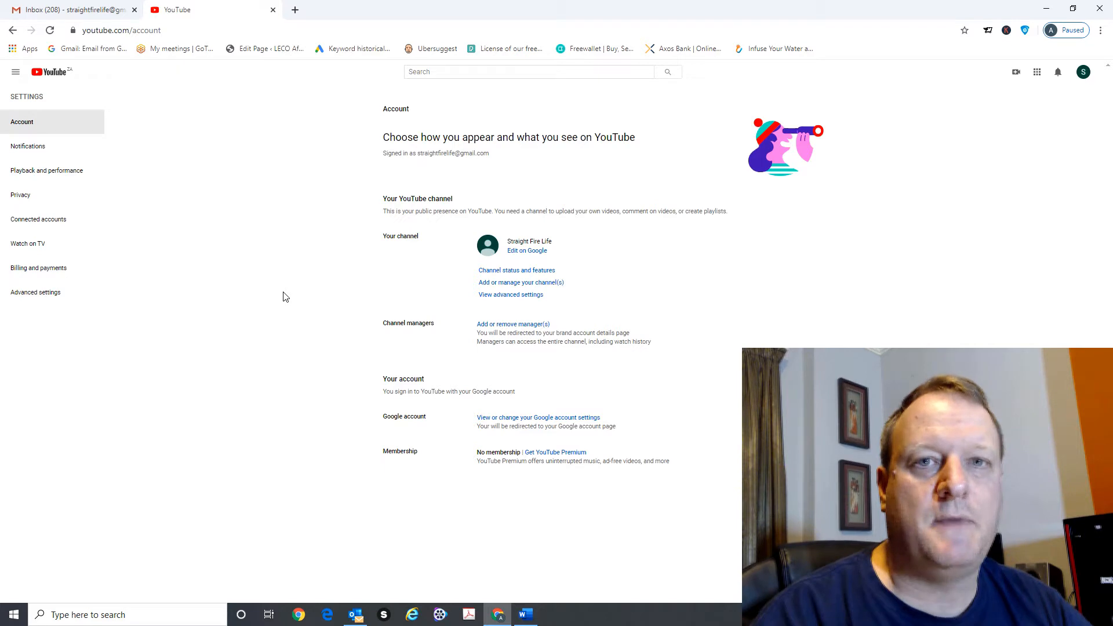
# - Examine the Brand Account details used for adding or removing channel managers, and go back
pyautogui.click(481, 325)
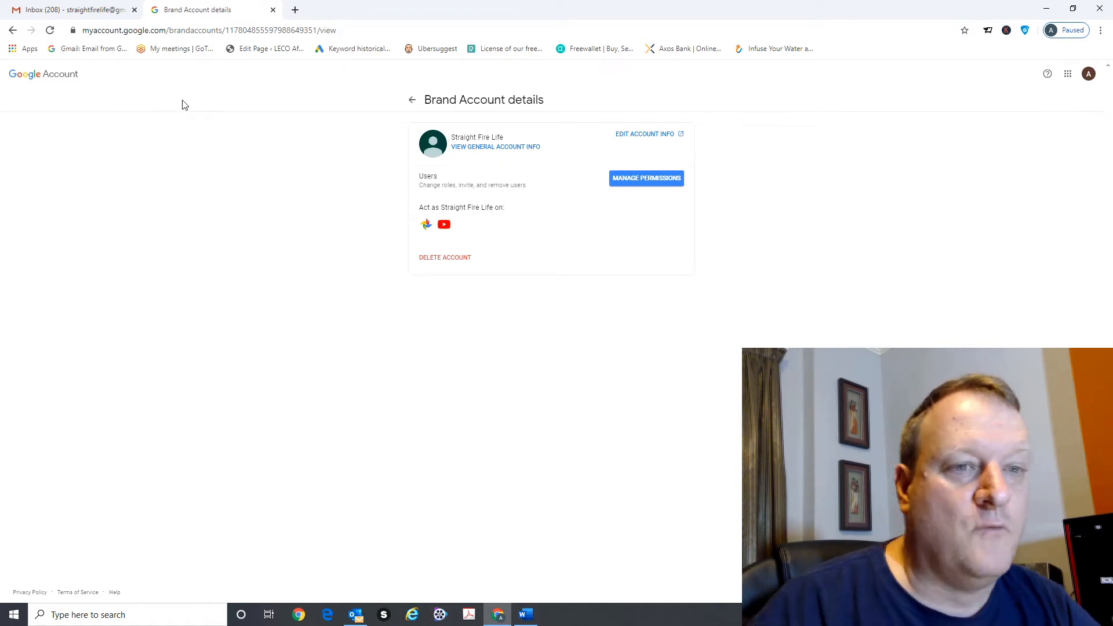
pyautogui.click(412, 101)
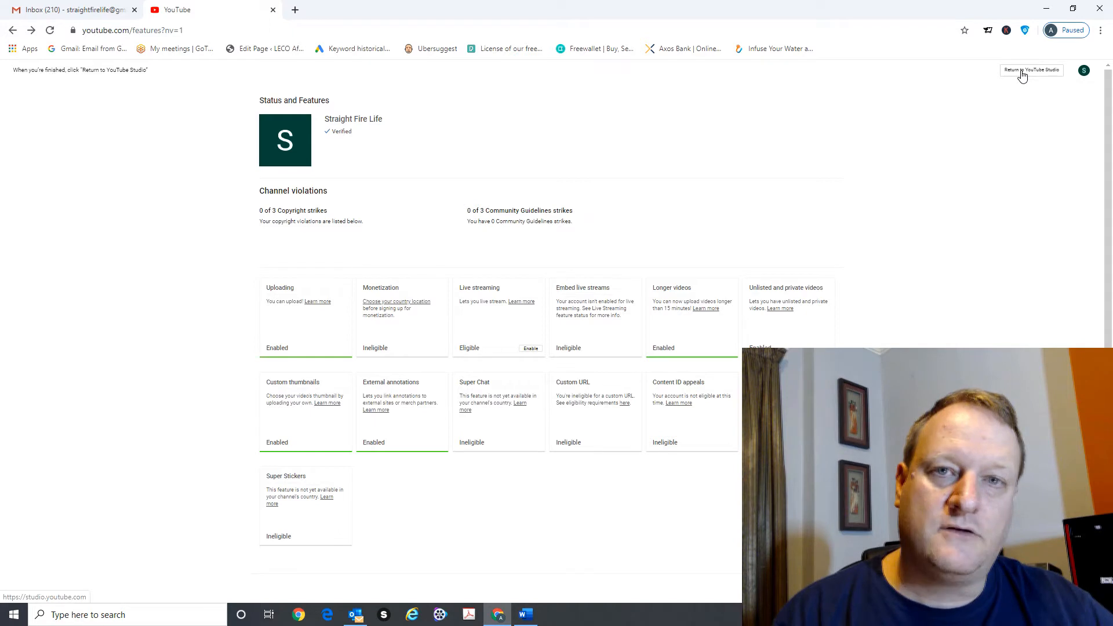
# - Return to YouTube Studio and upload the video Name choosing.mp4 from the First Video folder
pyautogui.click(1021, 72)
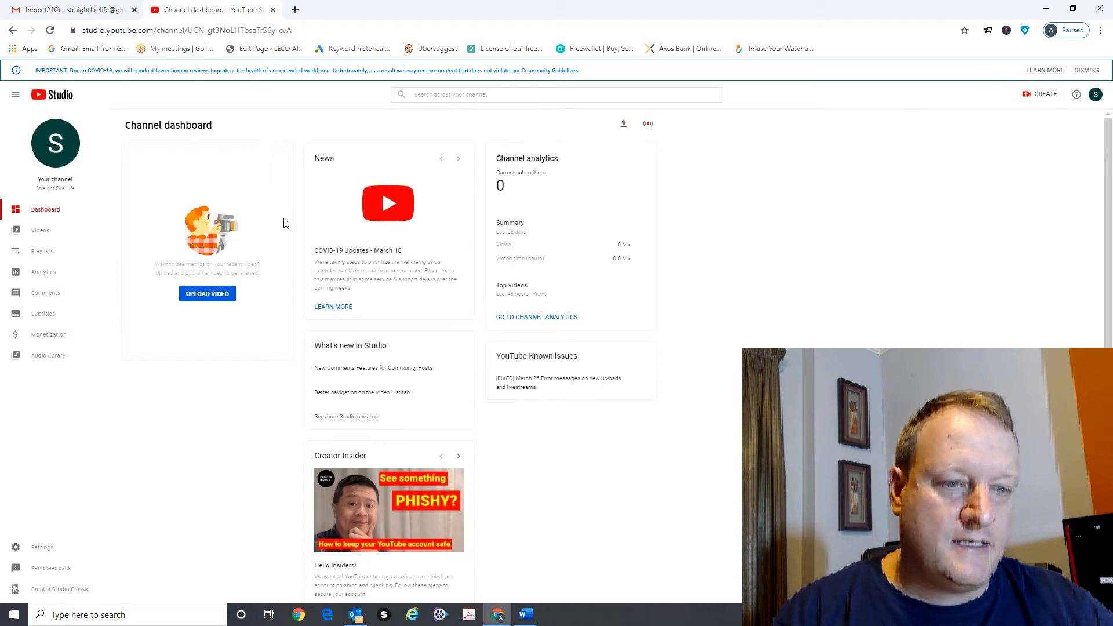
pyautogui.click(212, 298)
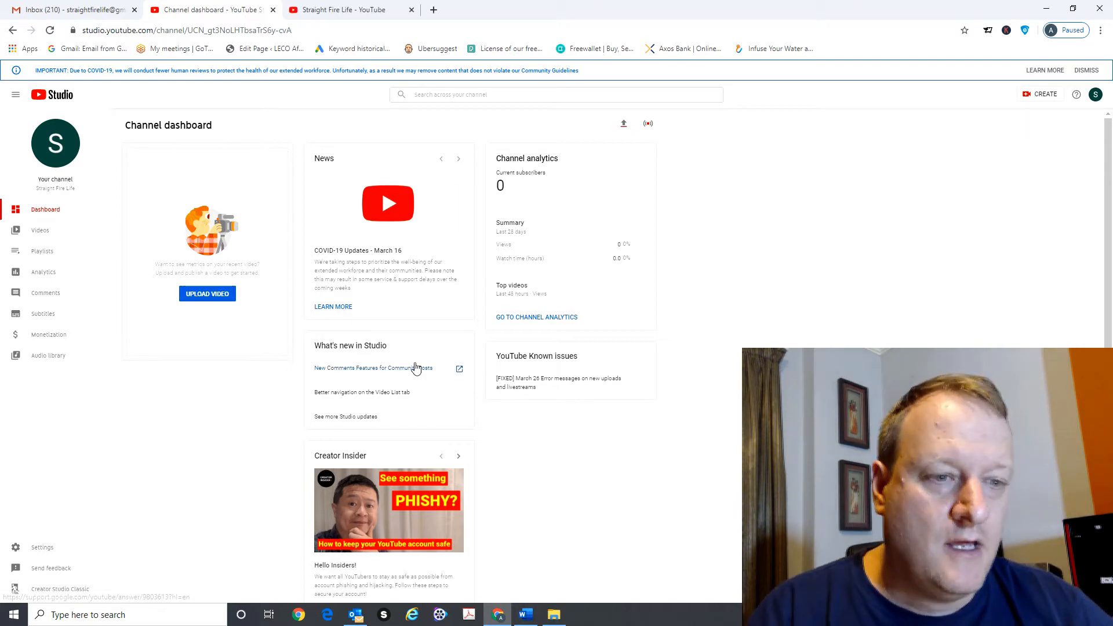
pyautogui.click(211, 297)
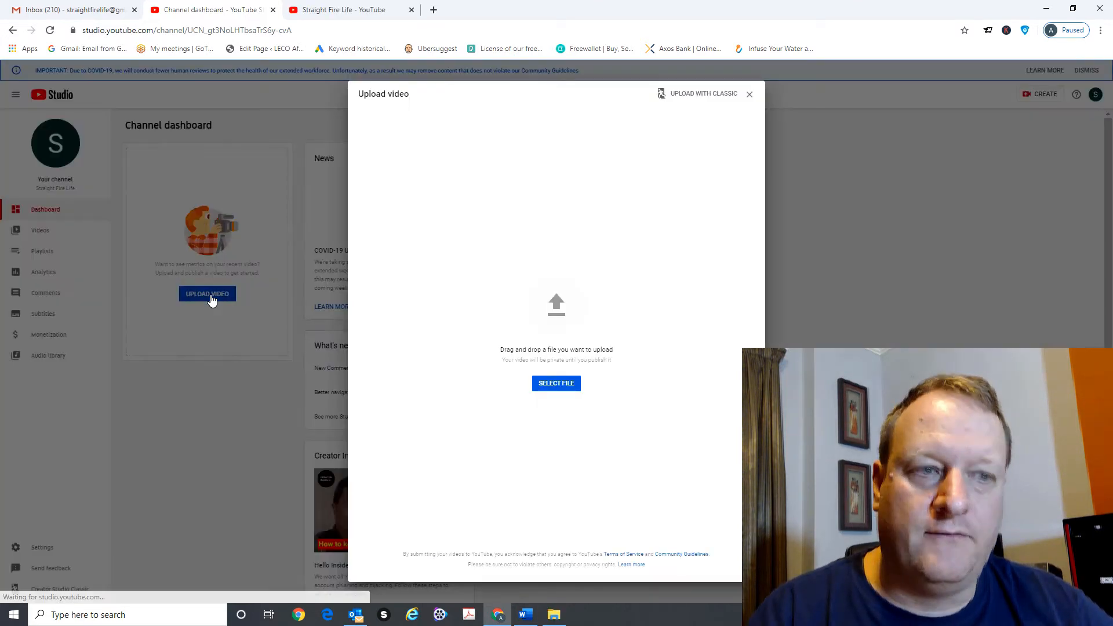
pyautogui.click(543, 391)
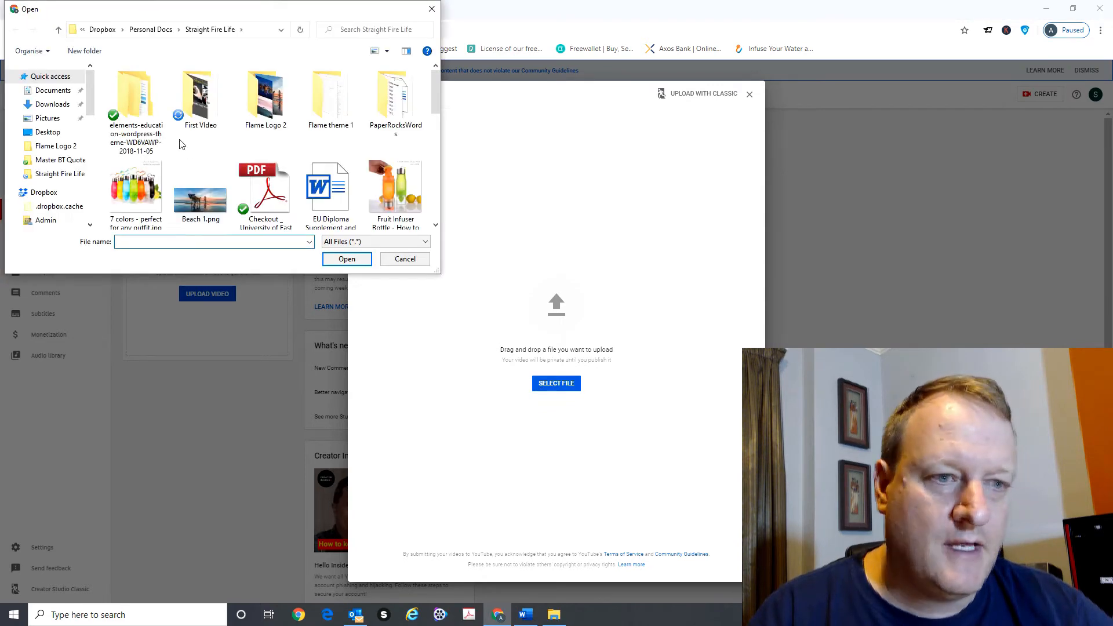
pyautogui.doubleClick(207, 116)
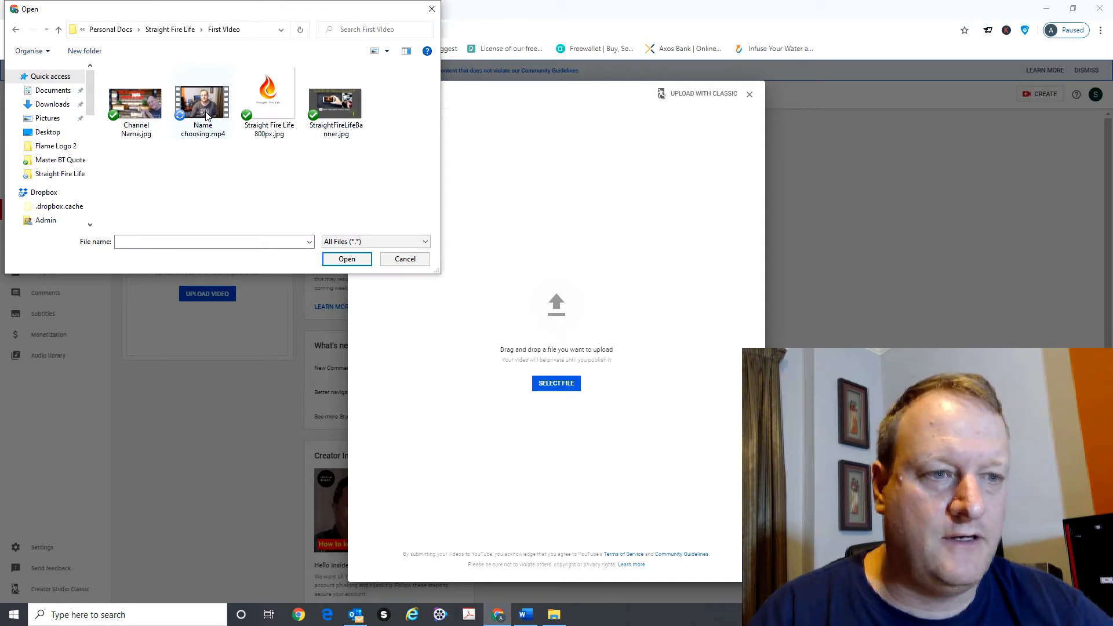
pyautogui.click(207, 116)
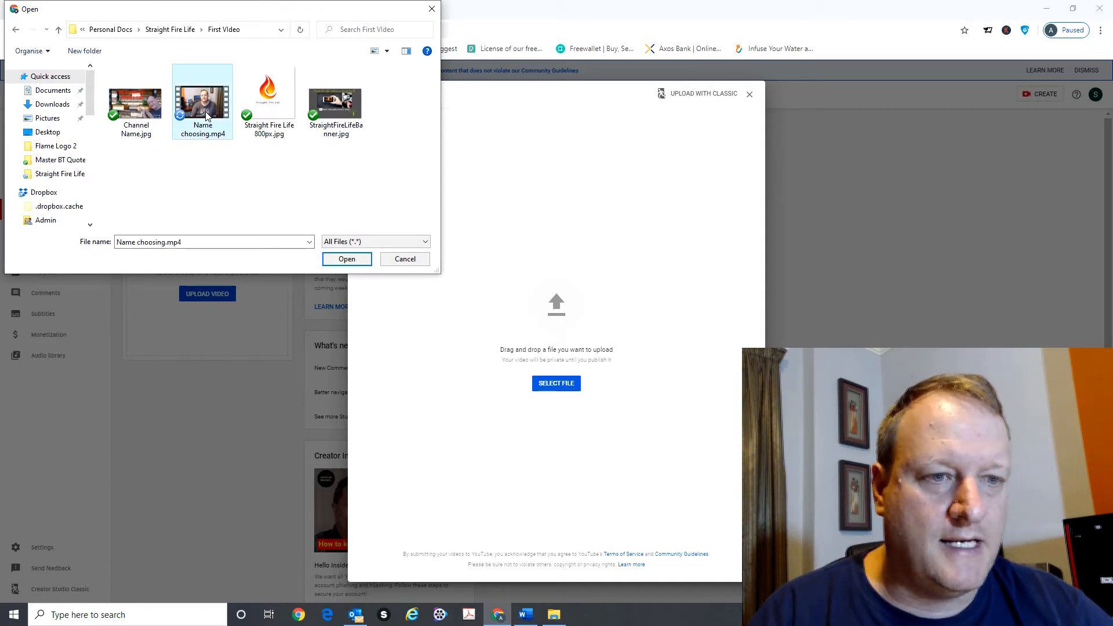
pyautogui.click(299, 182)
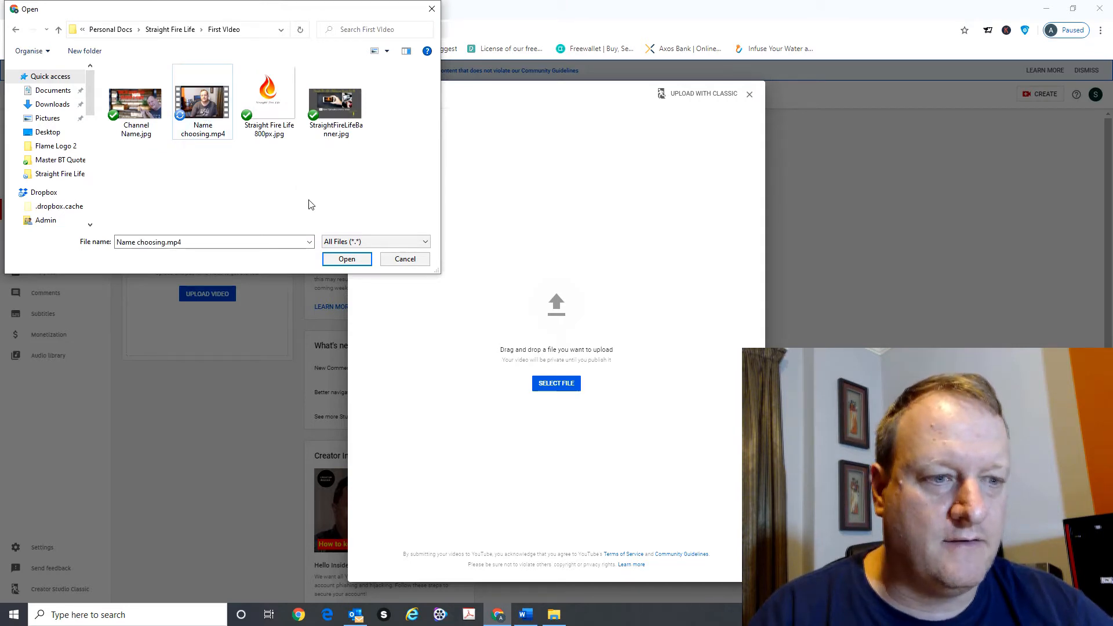
pyautogui.click(342, 261)
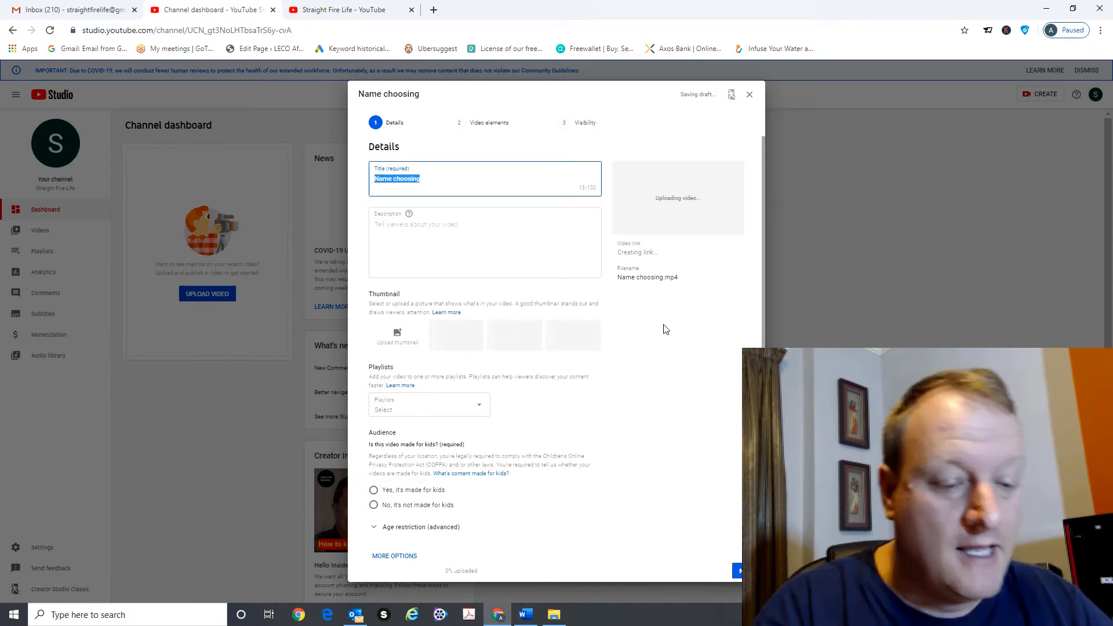
# - Title the video "How to choose your YouTube and other social media platforms channel name in 2020"
pyautogui.write('How to')
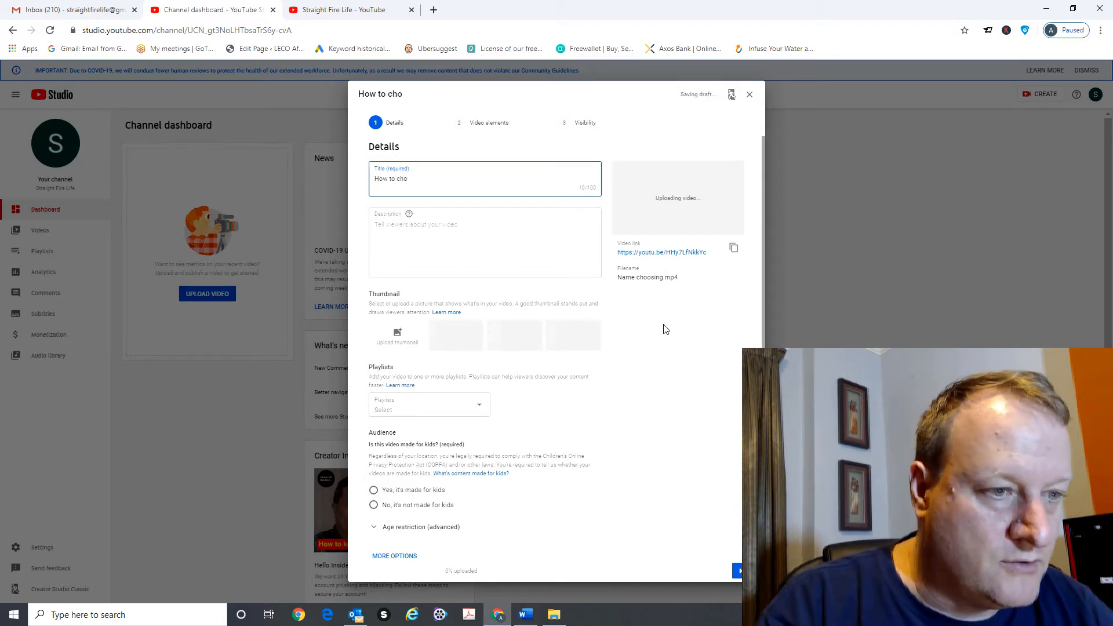
pyautogui.write('choose your ')
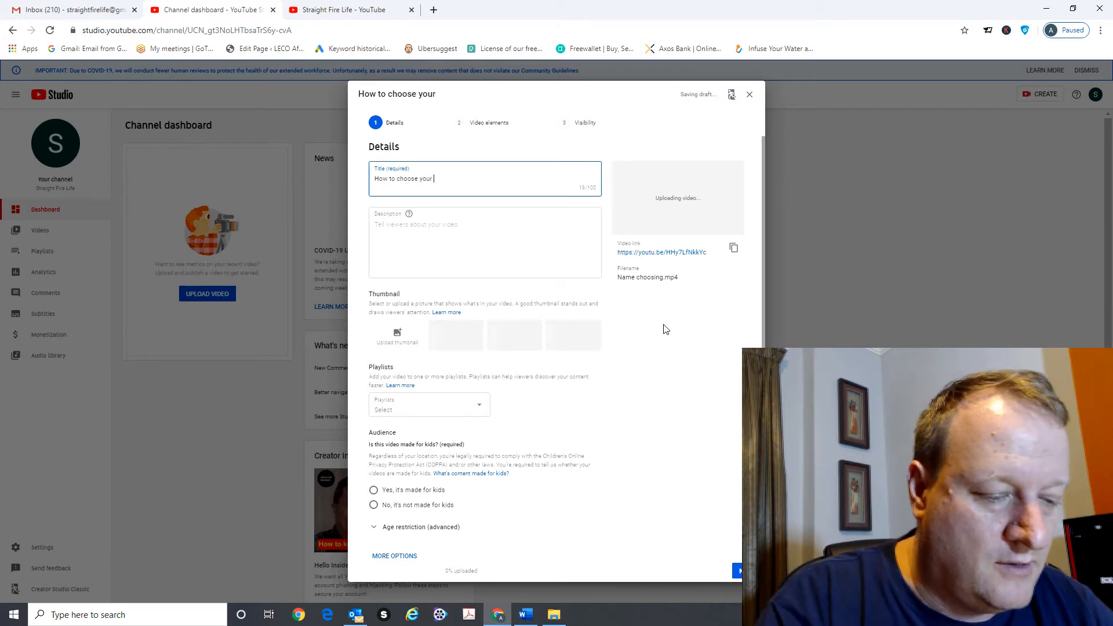
pyautogui.write('Yout')
pyautogui.press('BackSpace')
pyautogui.press('BackSpace')
pyautogui.write('tu')
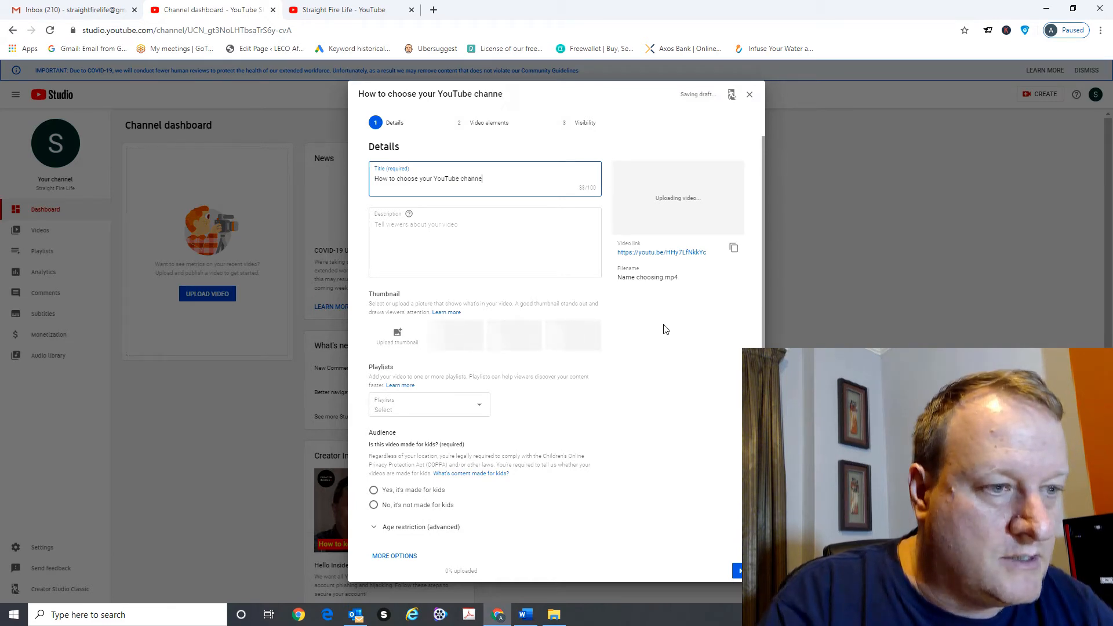
pyautogui.write('e')
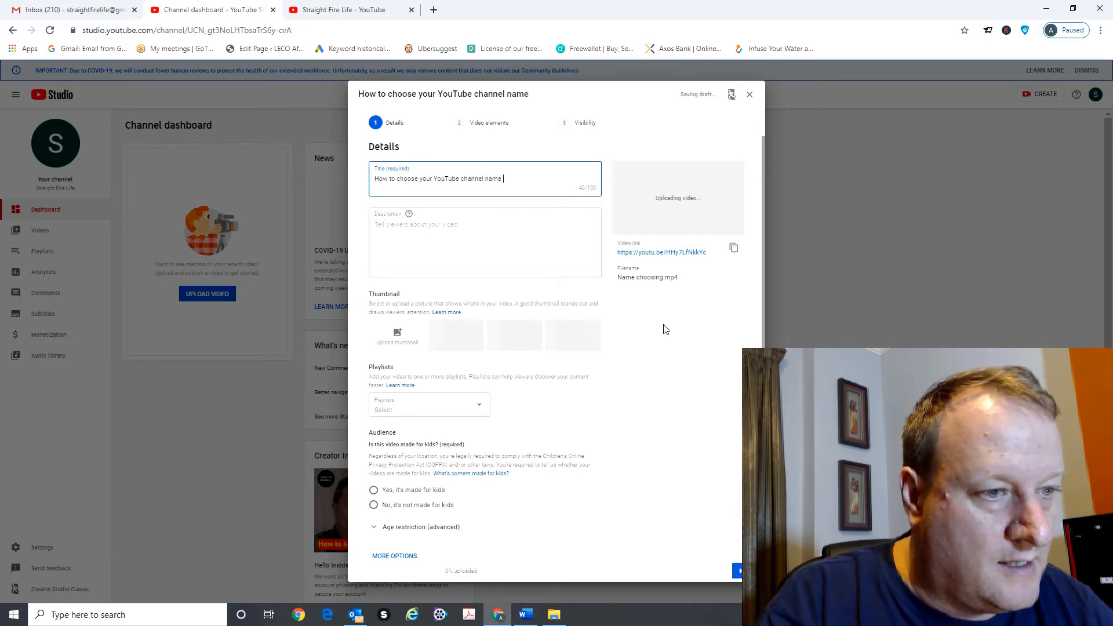
pyautogui.press('BackSpace')
pyautogui.press('BackSpace')
pyautogui.press('BackSpace')
pyautogui.press('BackSpace')
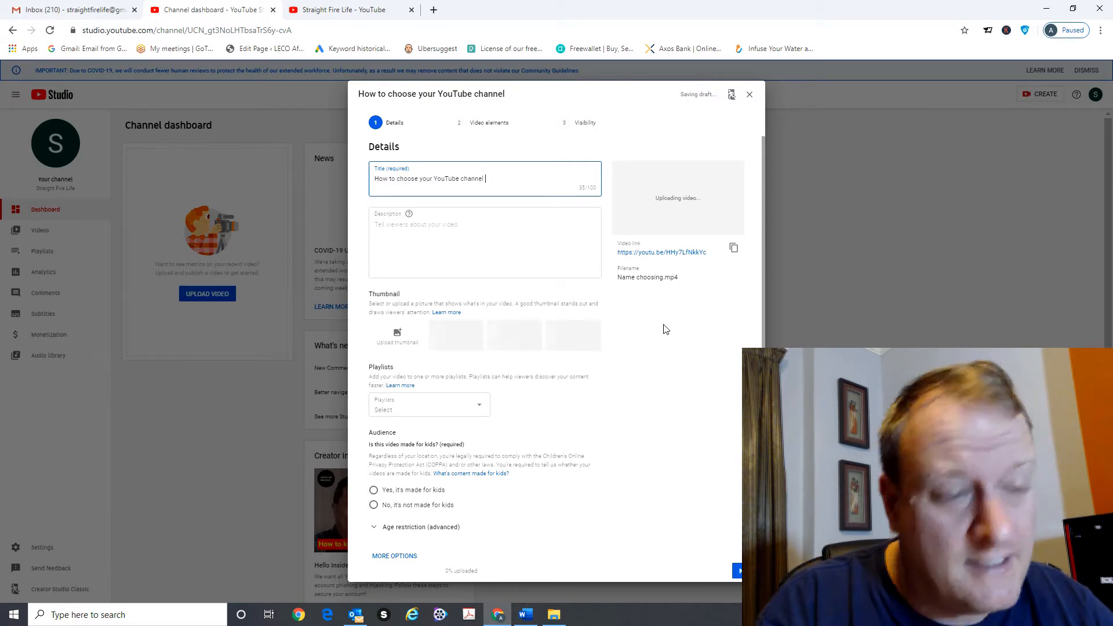
pyautogui.press('BackSpace')
pyautogui.press('BackSpace')
pyautogui.press('BackSpace')
pyautogui.press('BackSpace')
pyautogui.press('BackSpace')
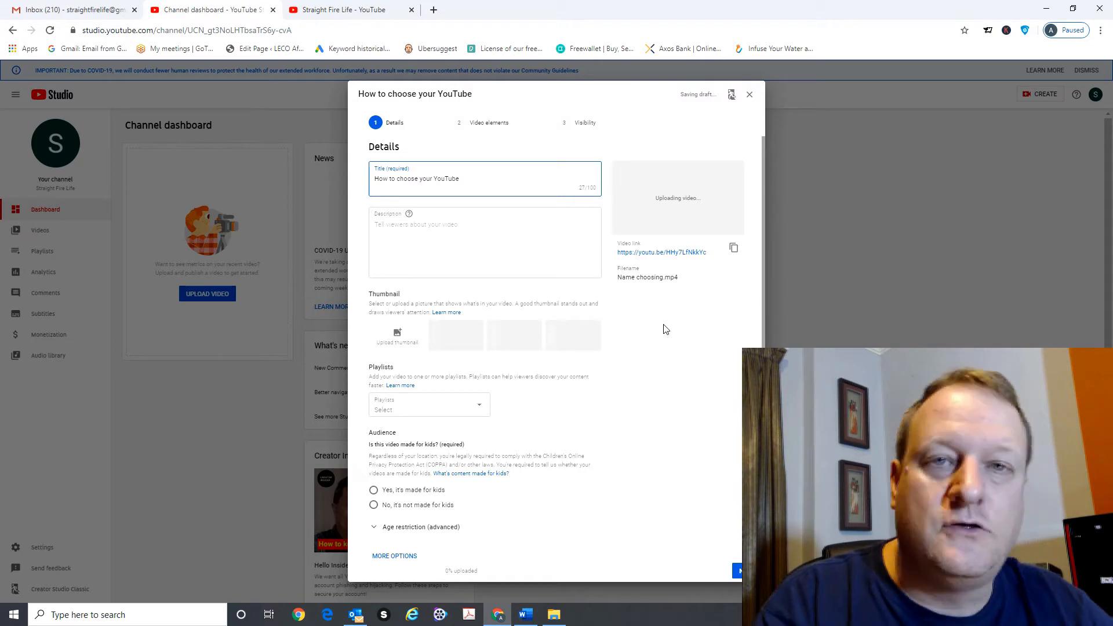
pyautogui.write('and o')
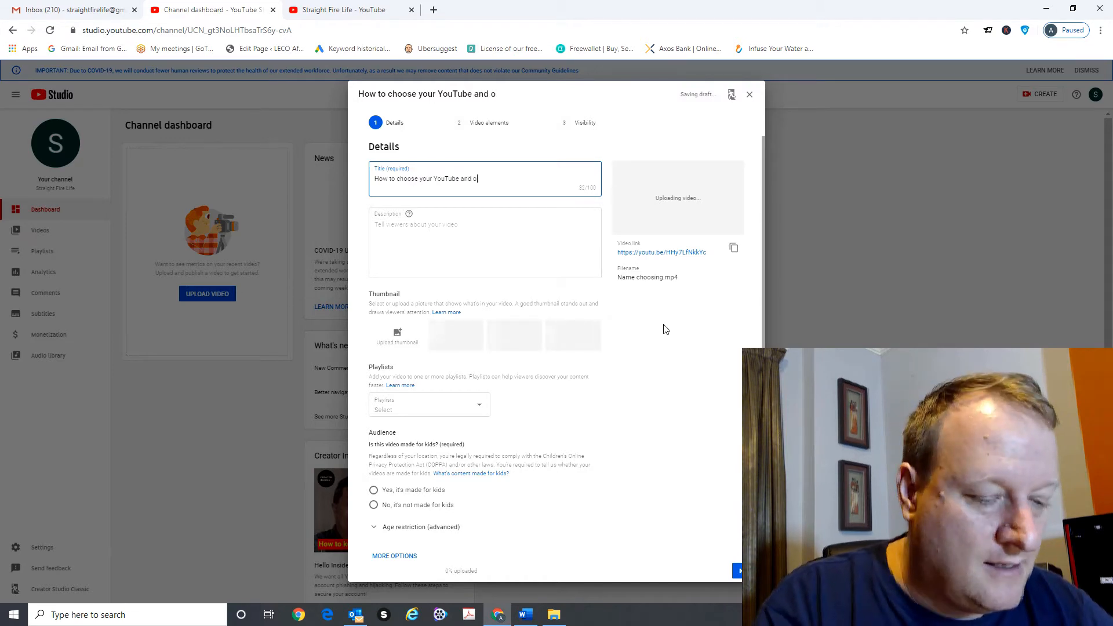
pyautogui.write('ther social media plat')
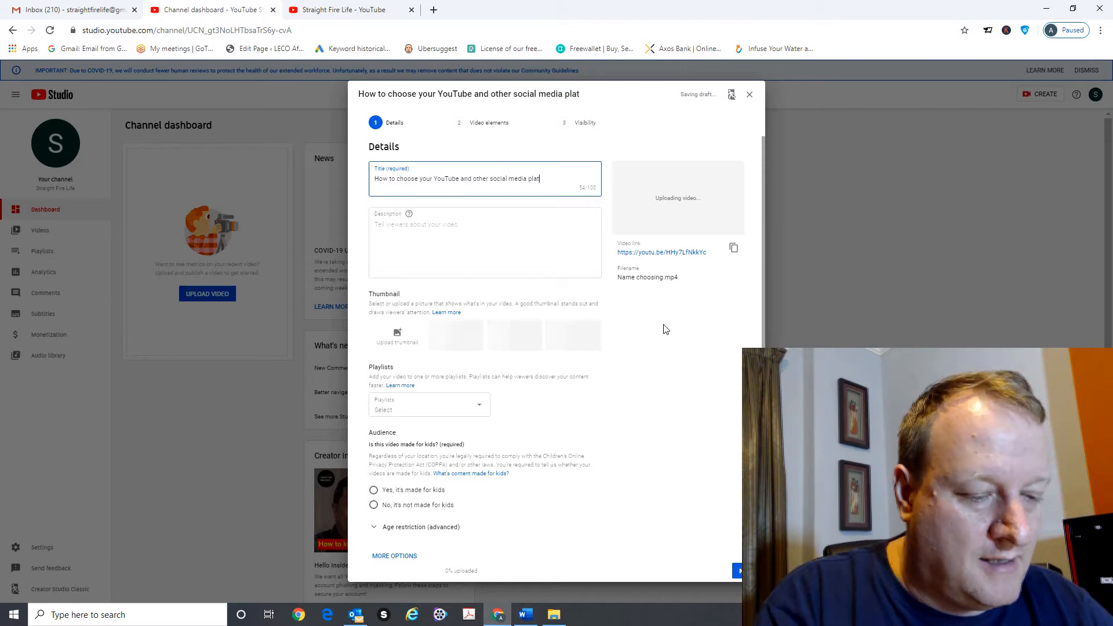
pyautogui.write('forms channel name in 2020')
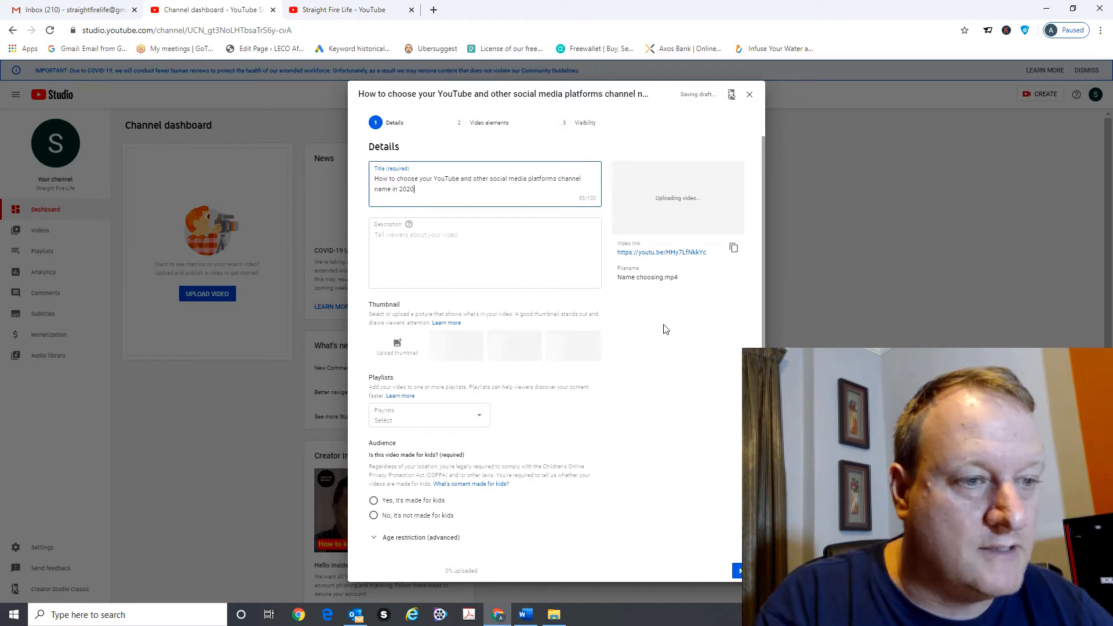
# - Copy the hashtag line from #VideoMarketing to #YouTube in the Word document into the video's description
pyautogui.click(564, 266)
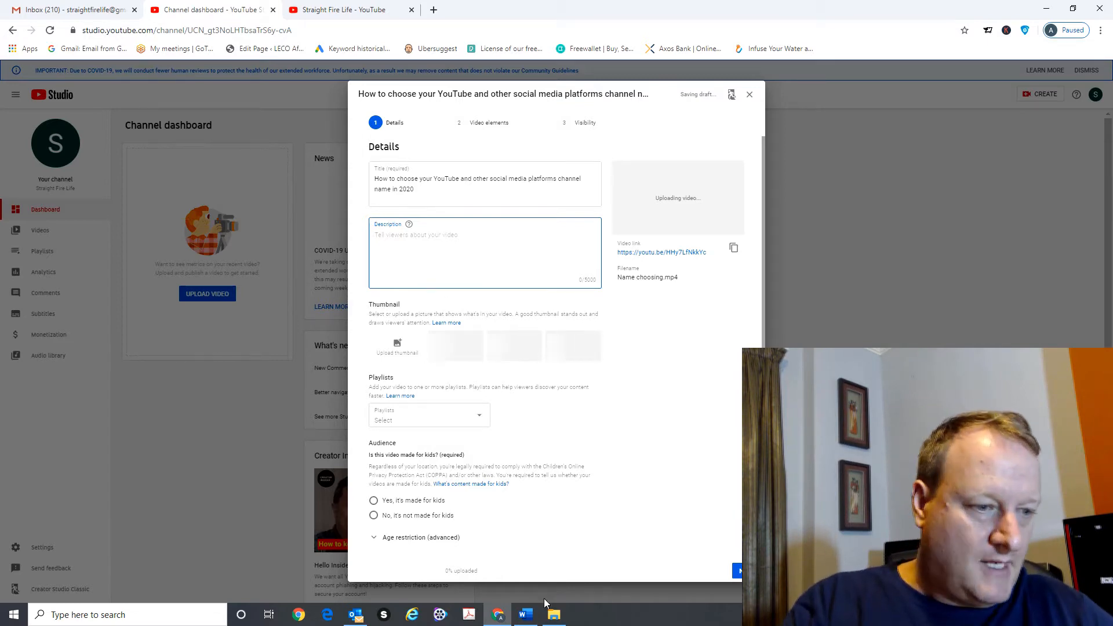
pyautogui.click(526, 615)
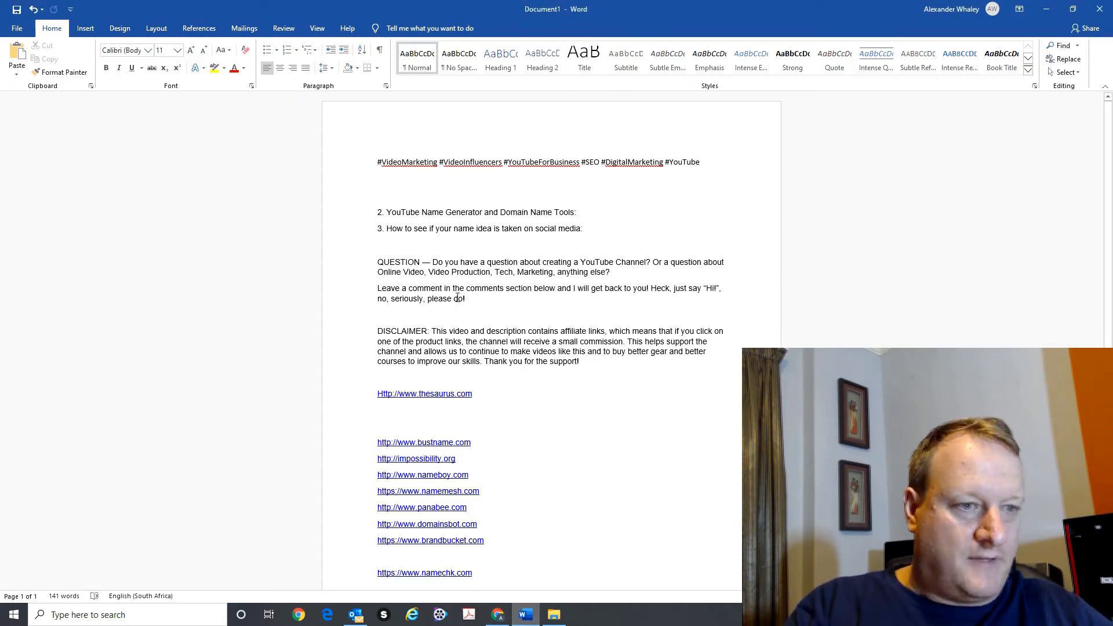
pyautogui.moveTo(436, 168); pyautogui.dragTo(699, 159)
pyautogui.hotkey('ctrl', 'c')
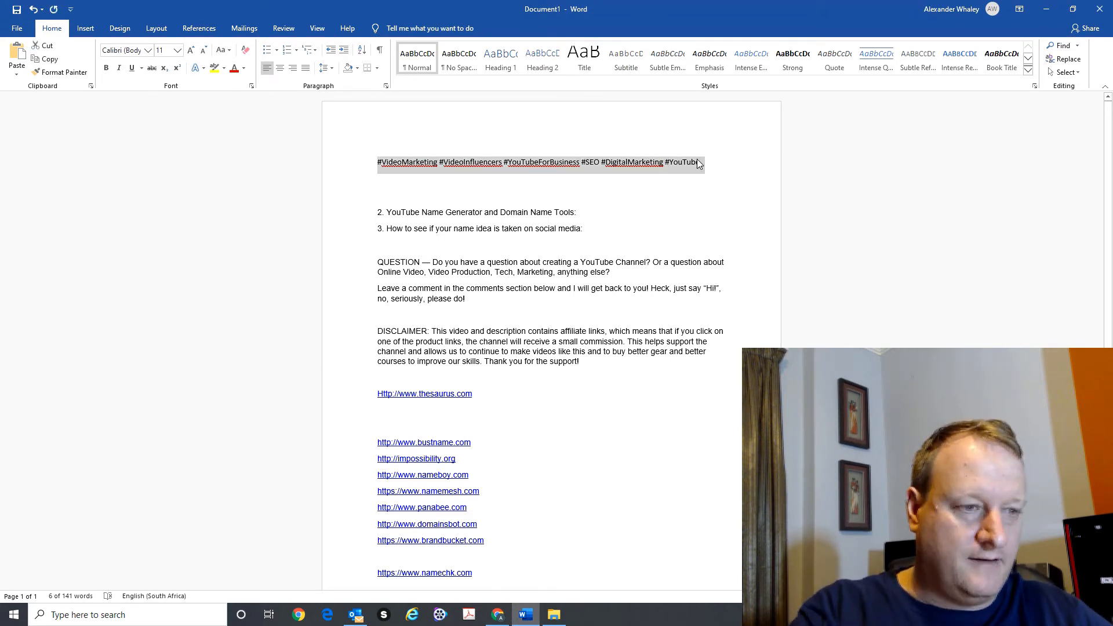
pyautogui.click(498, 615)
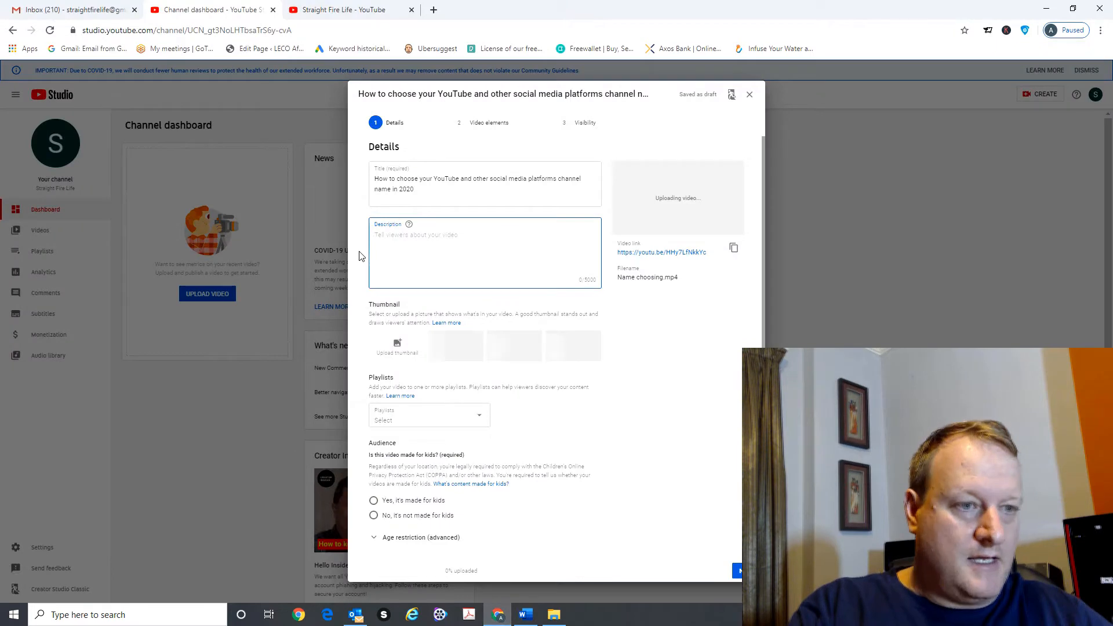
pyautogui.hotkey('ctrl', 'v')
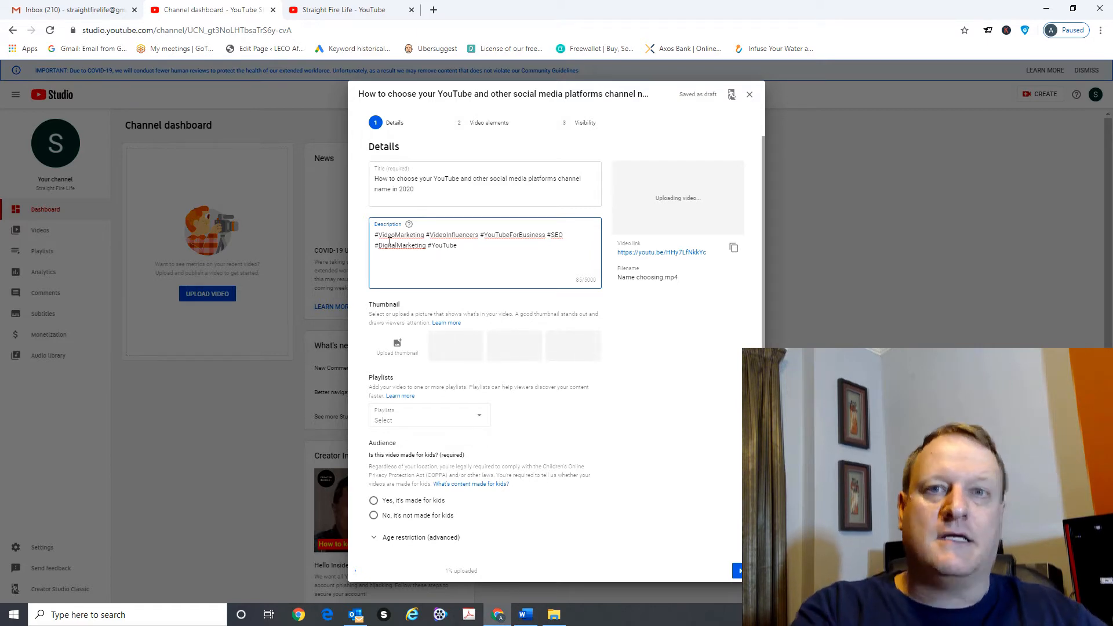
# - Below the hashtags, begin the description sentence with "In this video we will learn how to select a suitable channel name for YouTube"
pyautogui.press('Return')
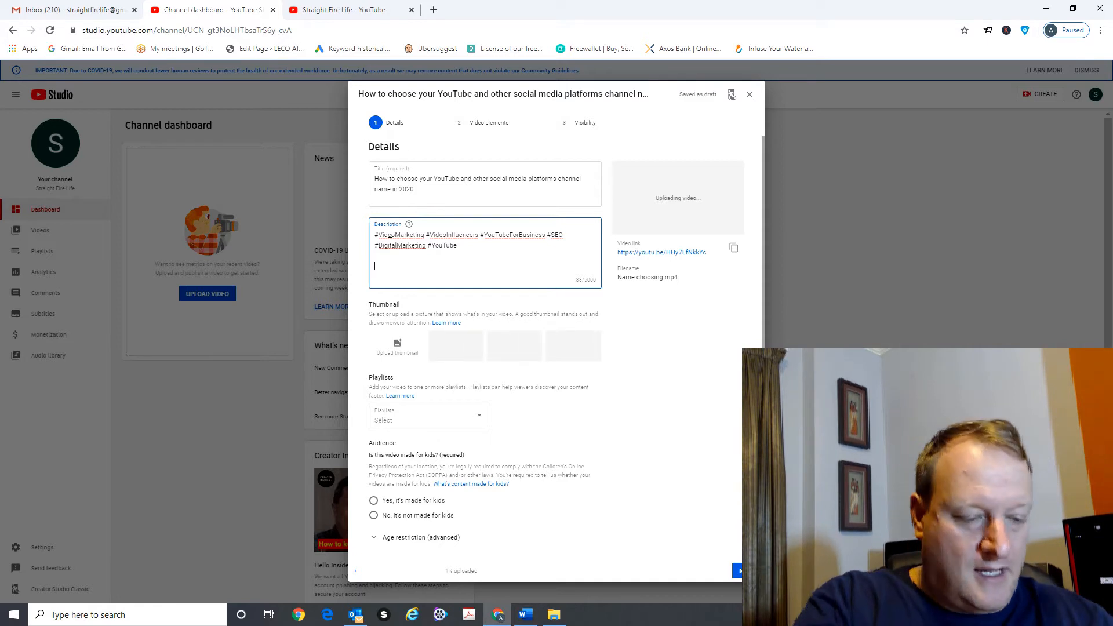
pyautogui.write('In thid')
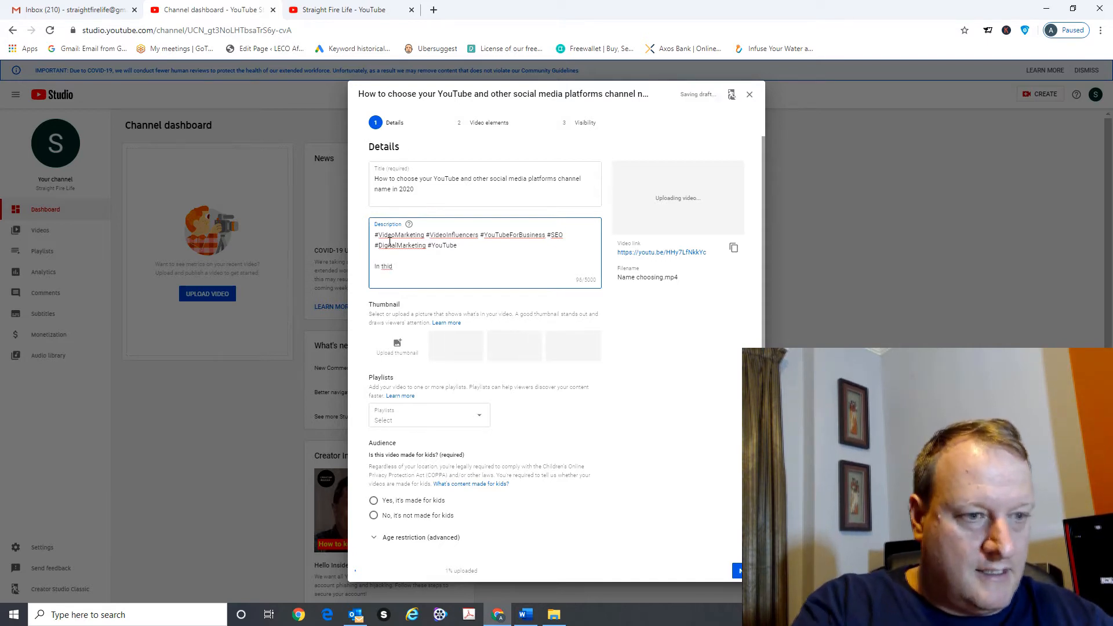
pyautogui.press('BackSpace')
pyautogui.press('BackSpace')
pyautogui.write('s video')
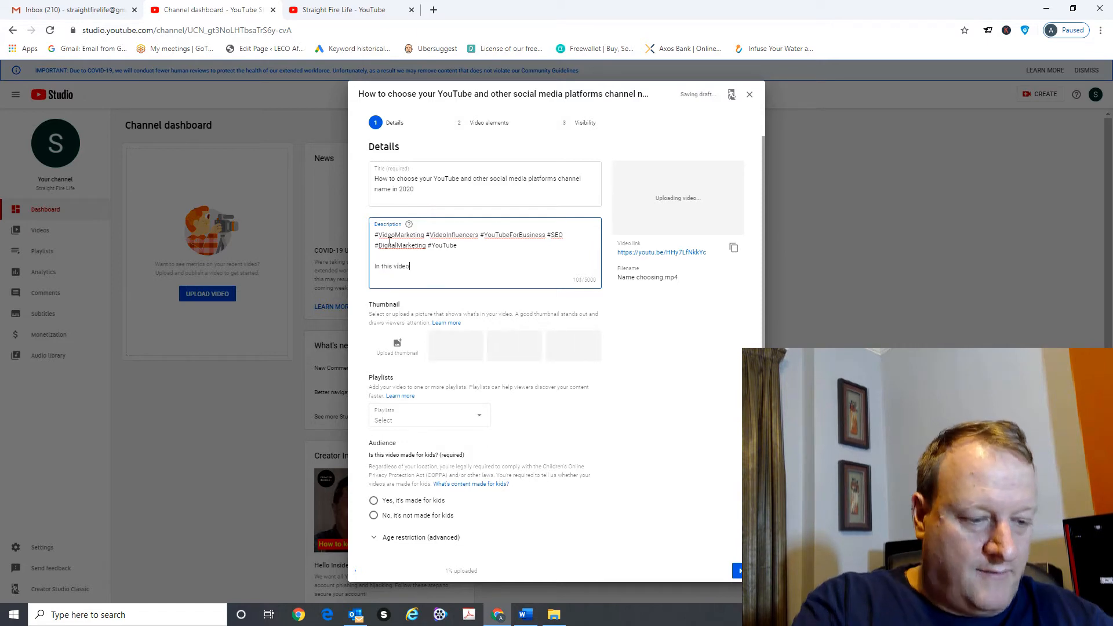
pyautogui.write(' we will ')
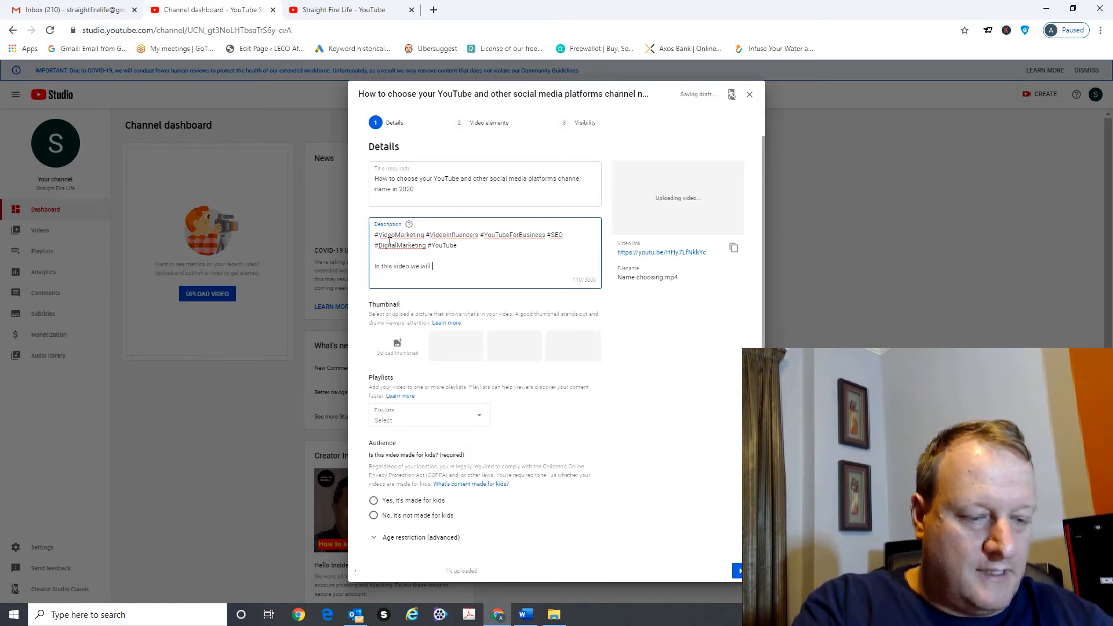
pyautogui.write('learn how to s')
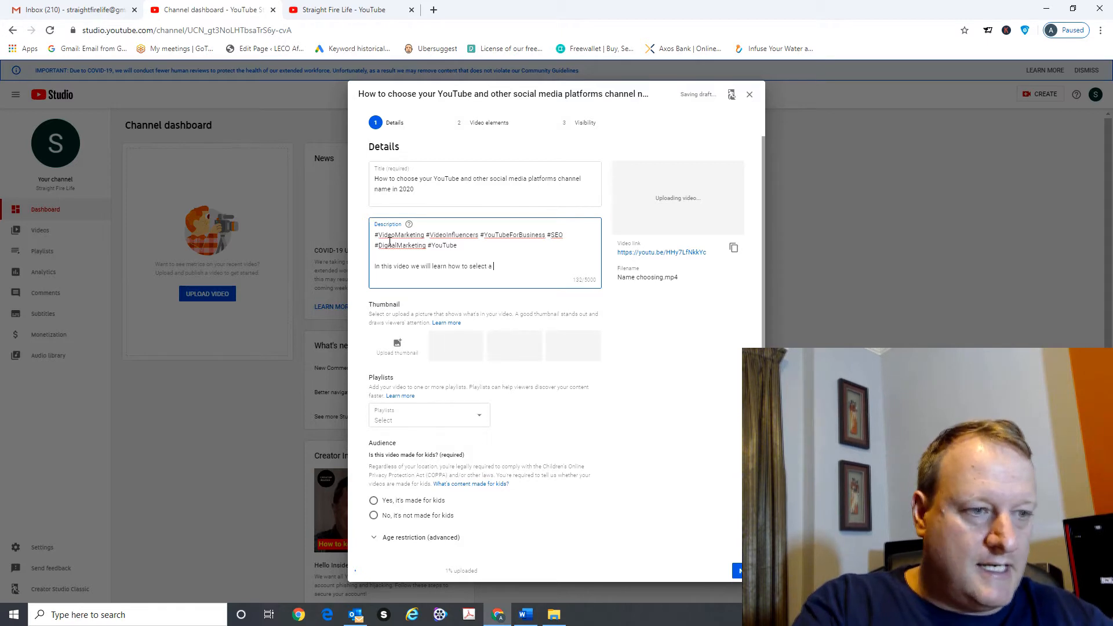
pyautogui.write('elect a ')
pyautogui.write('s')
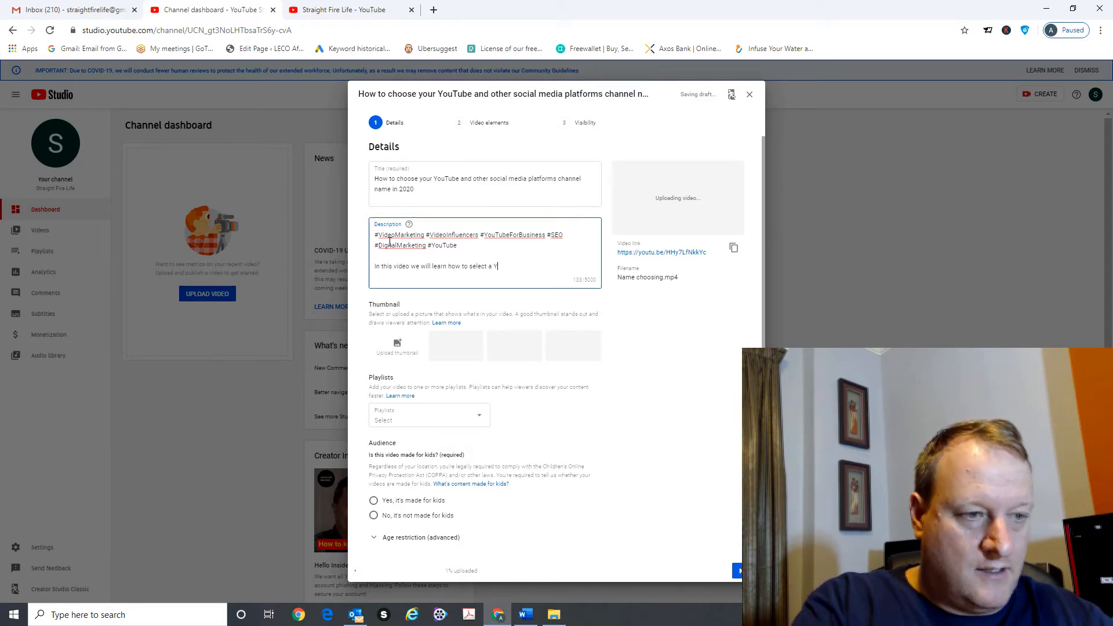
pyautogui.write('uitabkle')
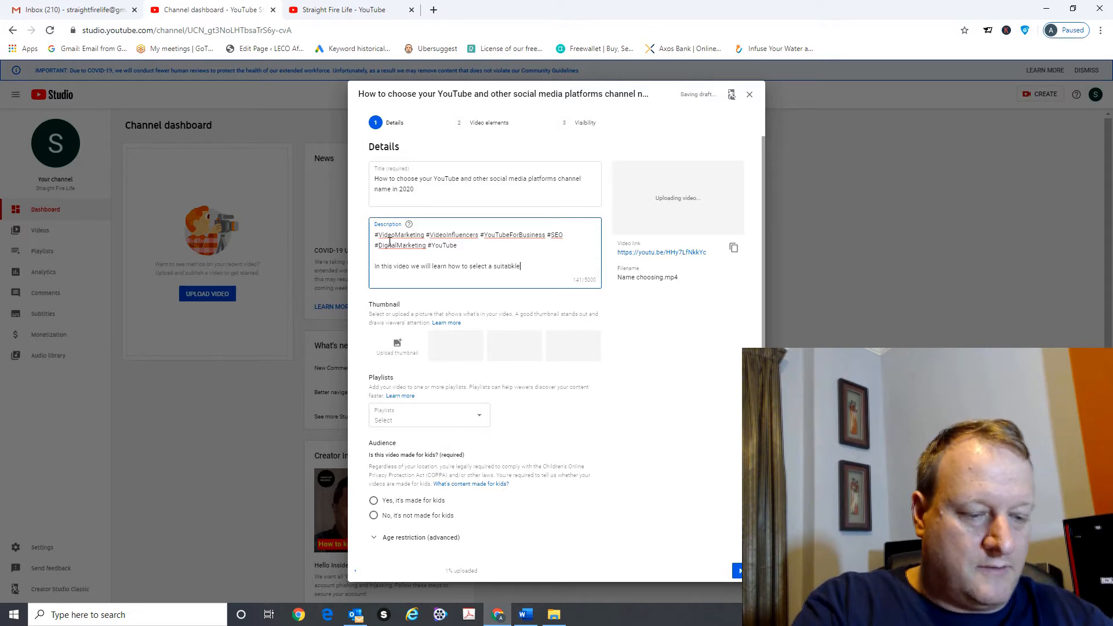
pyautogui.write(' cha')
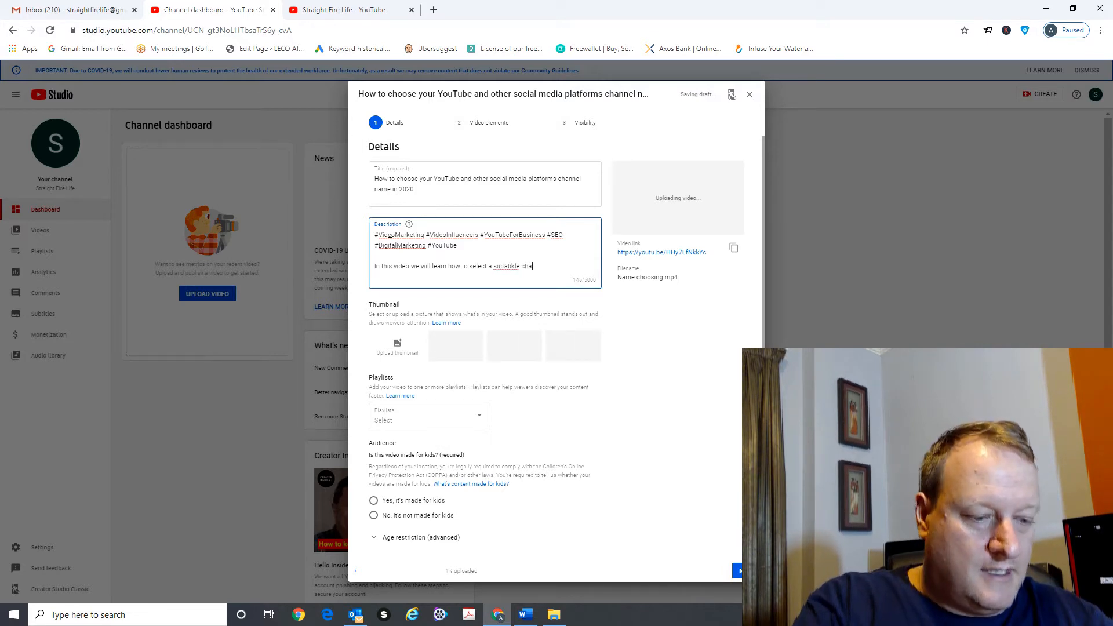
pyautogui.write('nnel name for ')
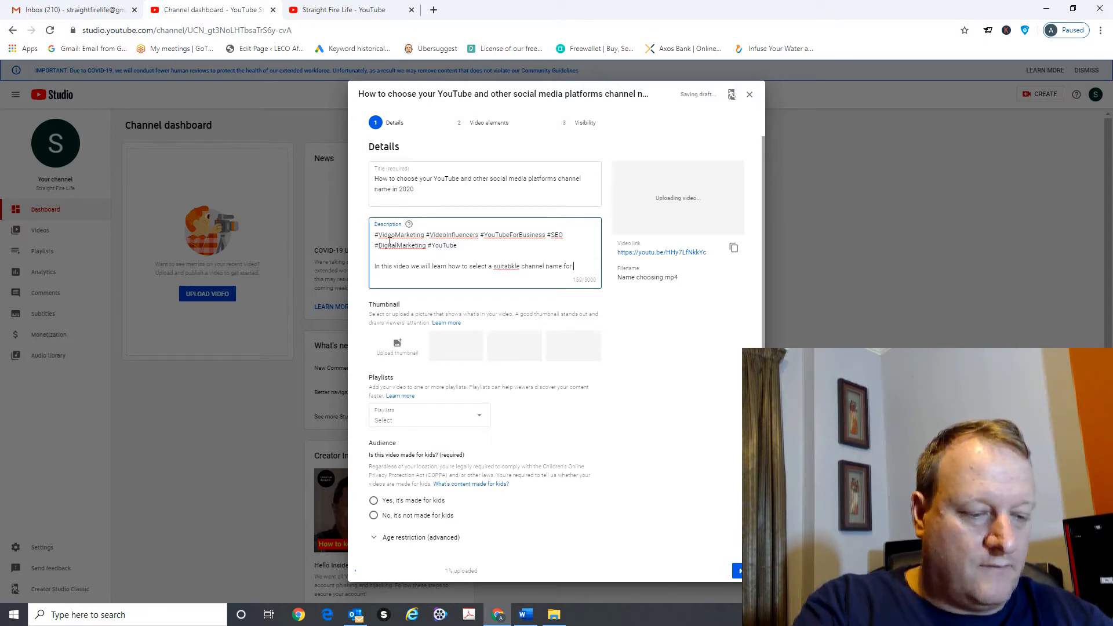
pyautogui.write('YouTube ')
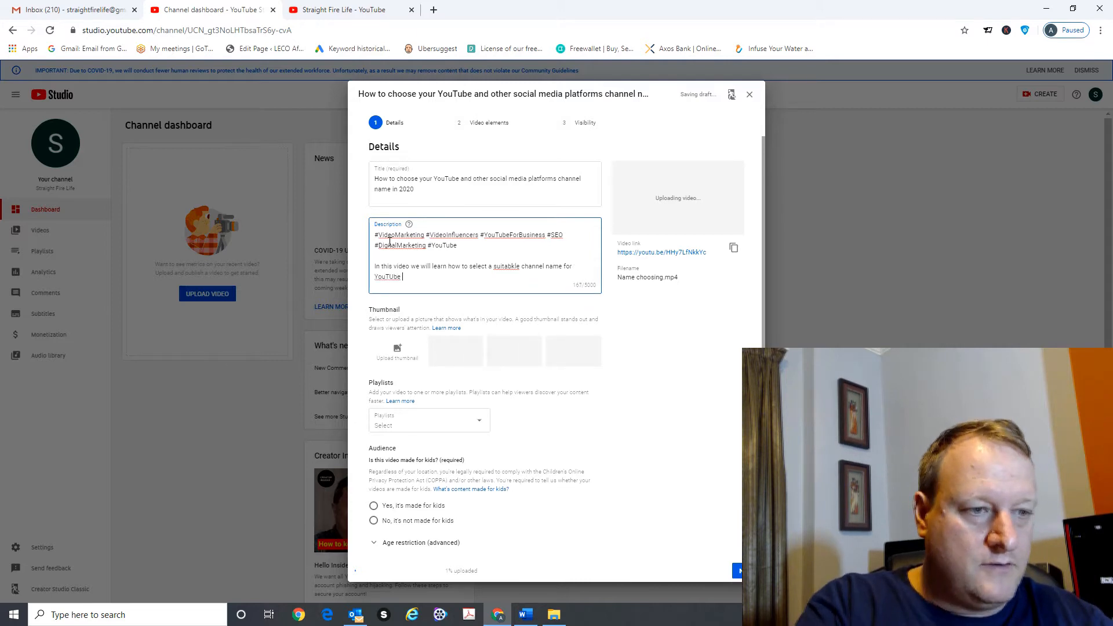
# - Finish the sentence with "and other social media platforms so that the branding is consistent across all social media." and leave a blank line after it
pyautogui.write('and other')
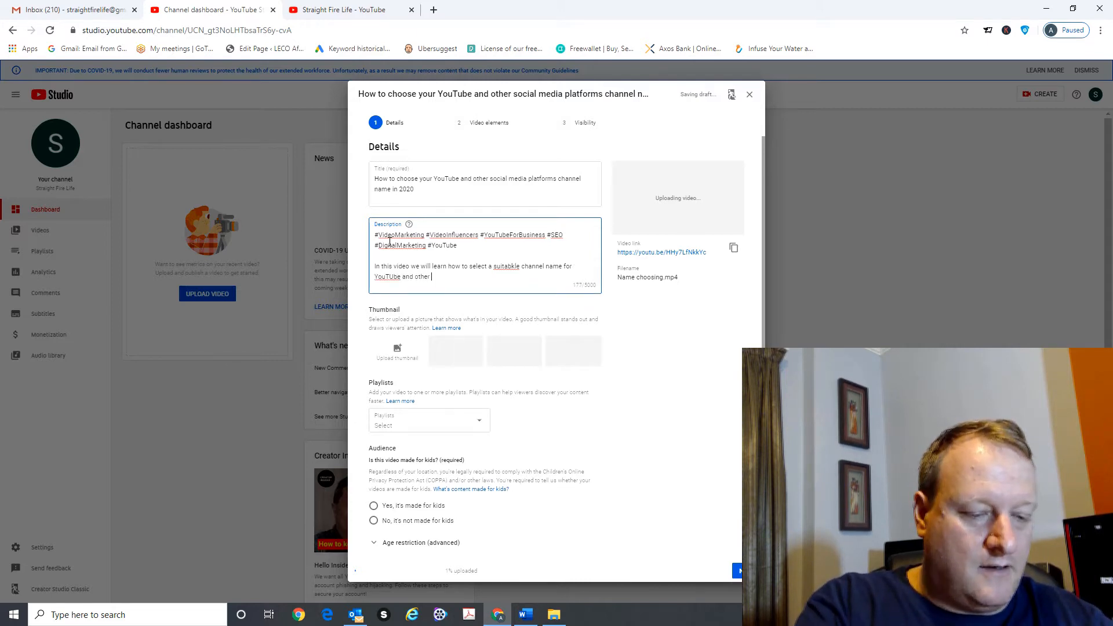
pyautogui.write(' social')
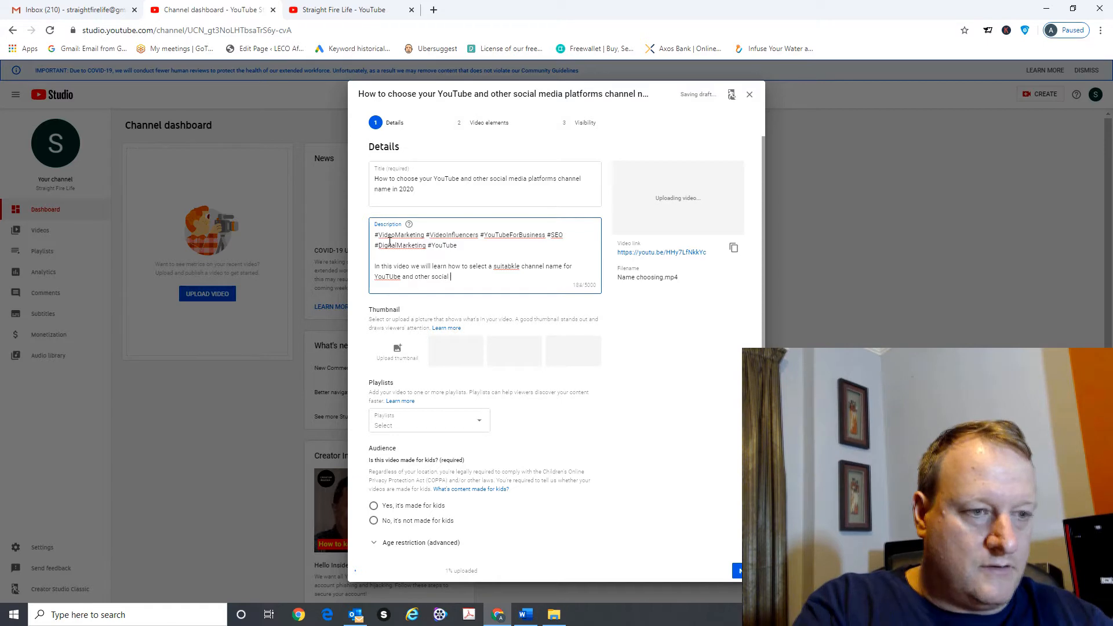
pyautogui.write('media pla')
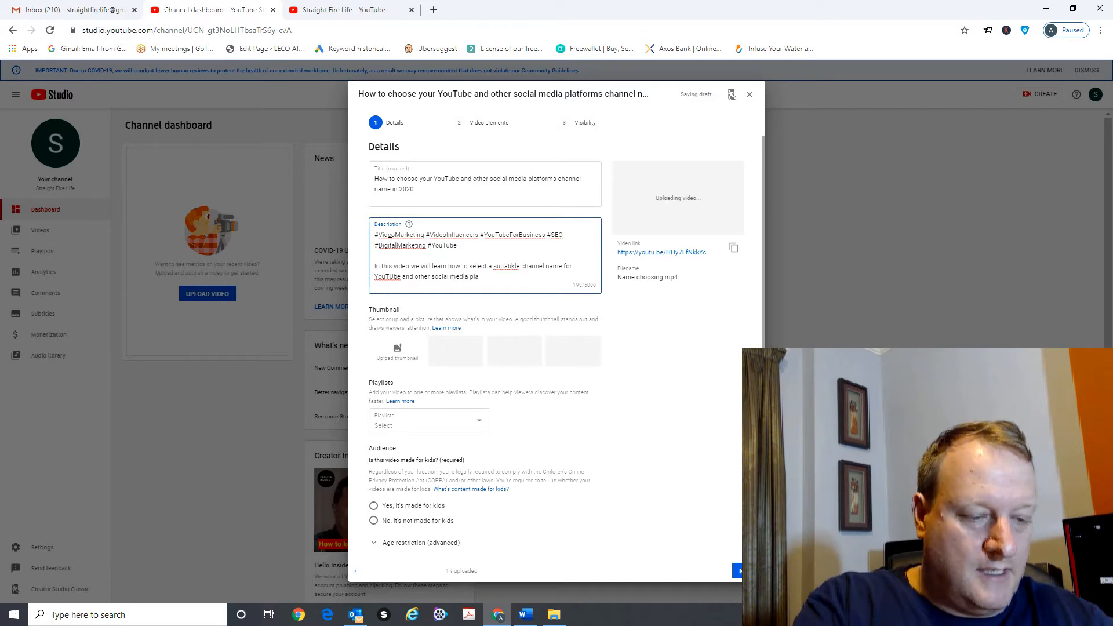
pyautogui.write('lat')
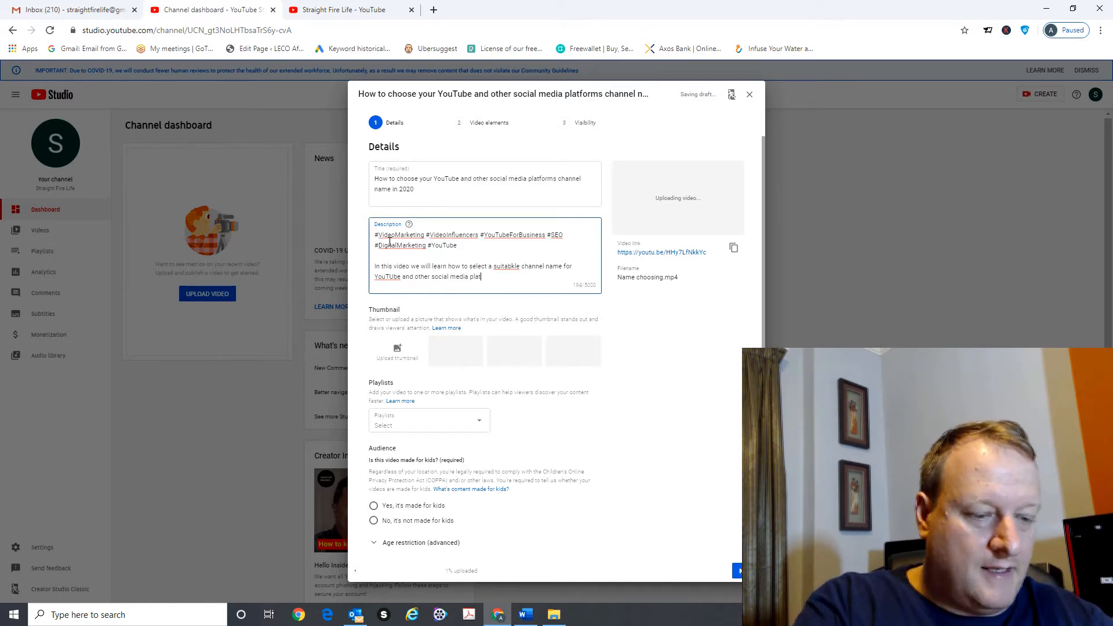
pyautogui.write('of')
pyautogui.press('BackSpace')
pyautogui.press('BackSpace')
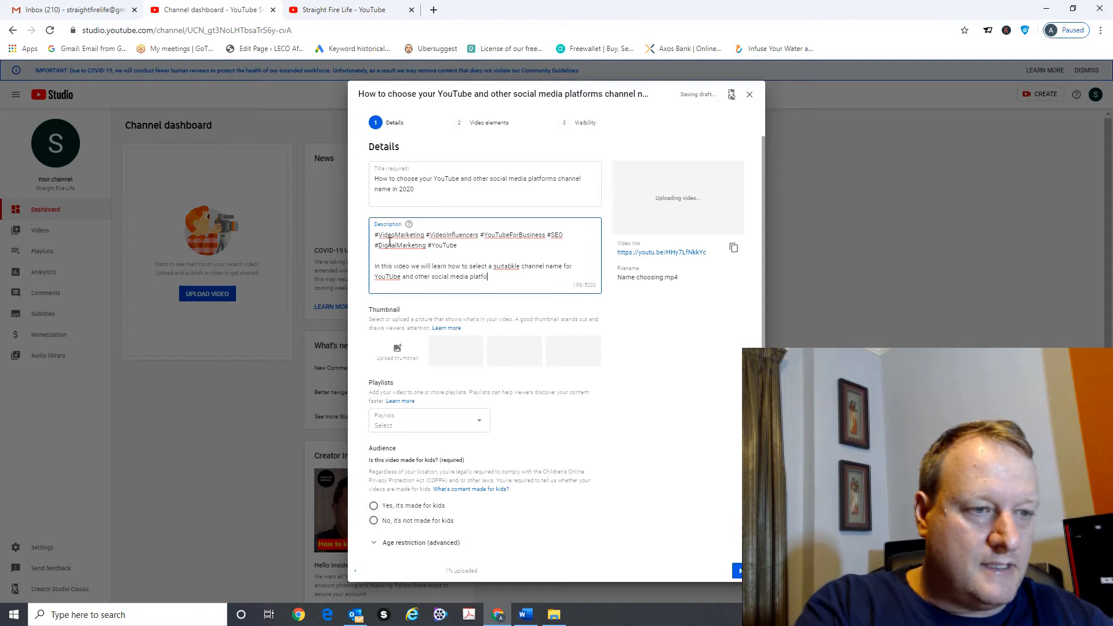
pyautogui.write('rms so')
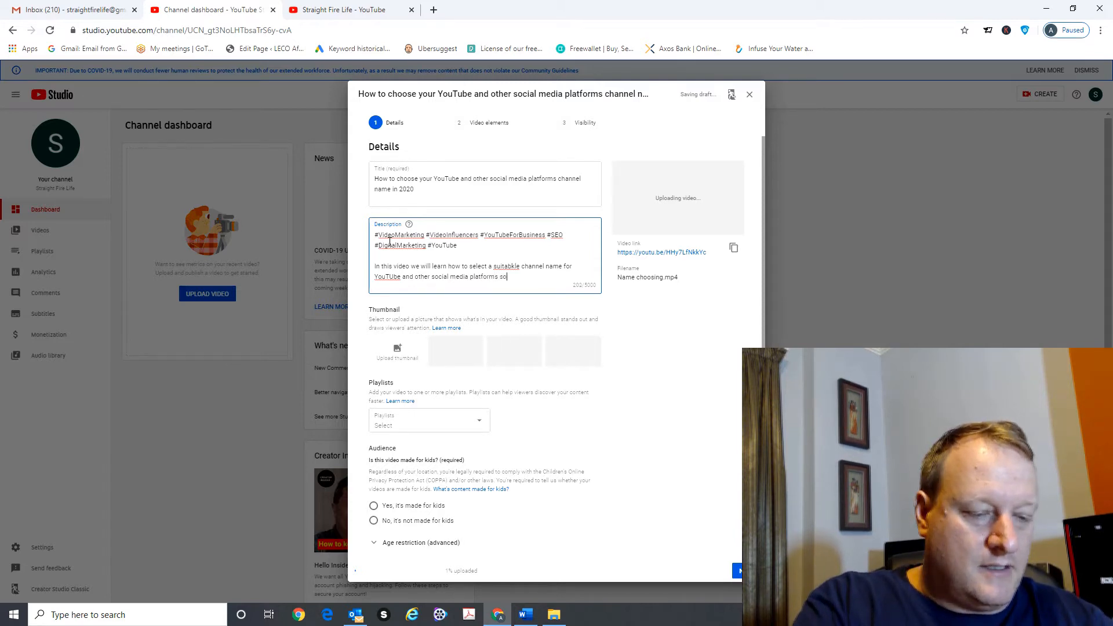
pyautogui.write(' that the brand ')
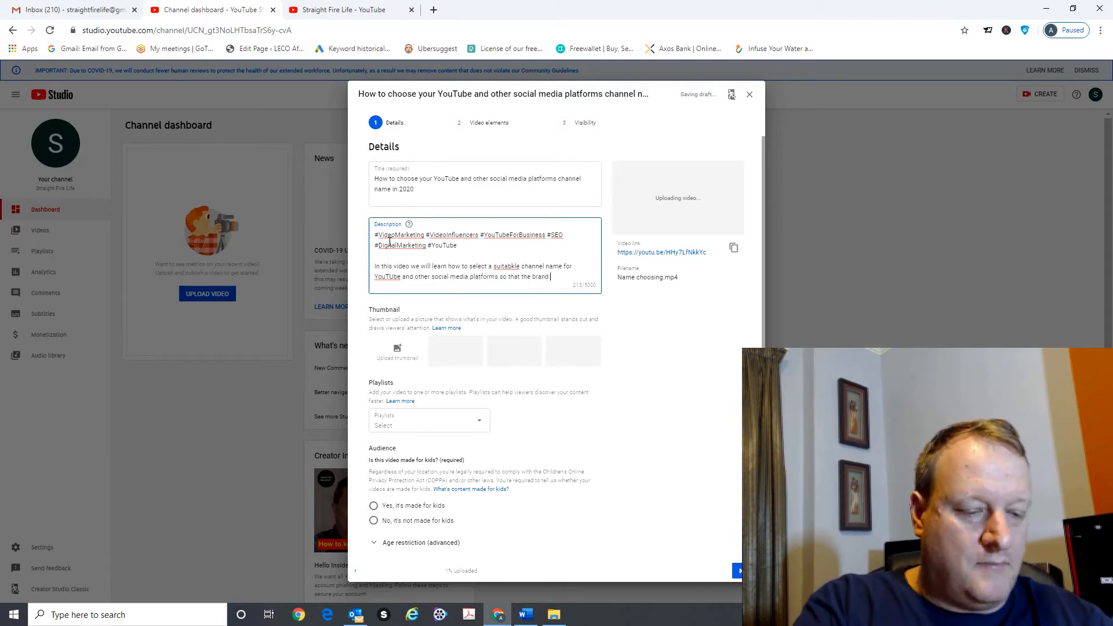
pyautogui.write('inf')
pyautogui.press('BackSpace')
pyautogui.write('g ')
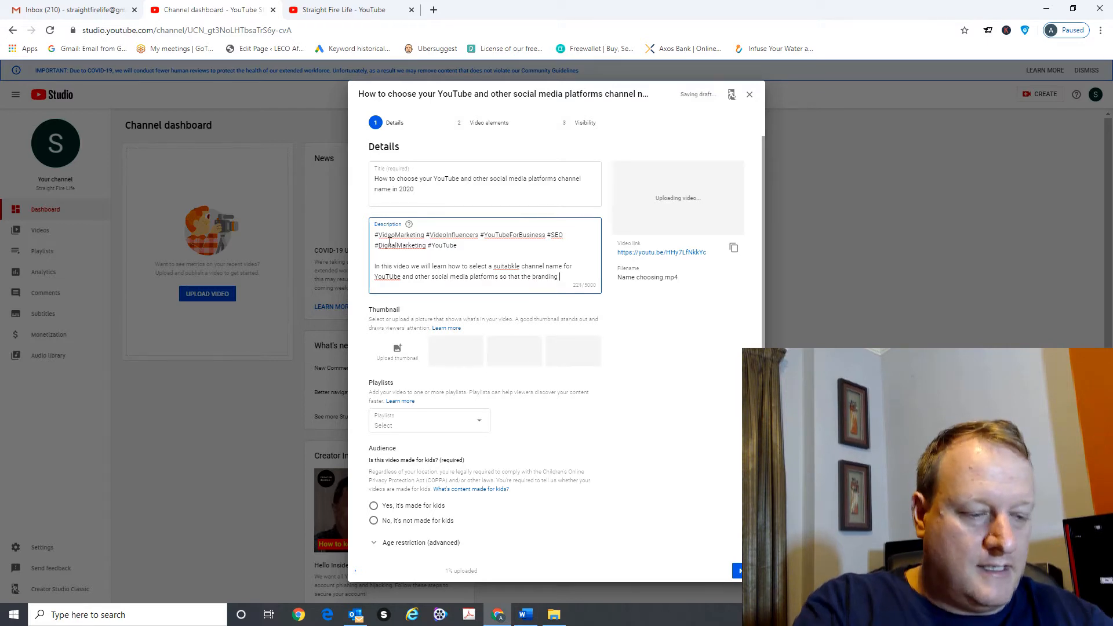
pyautogui.write('is consis')
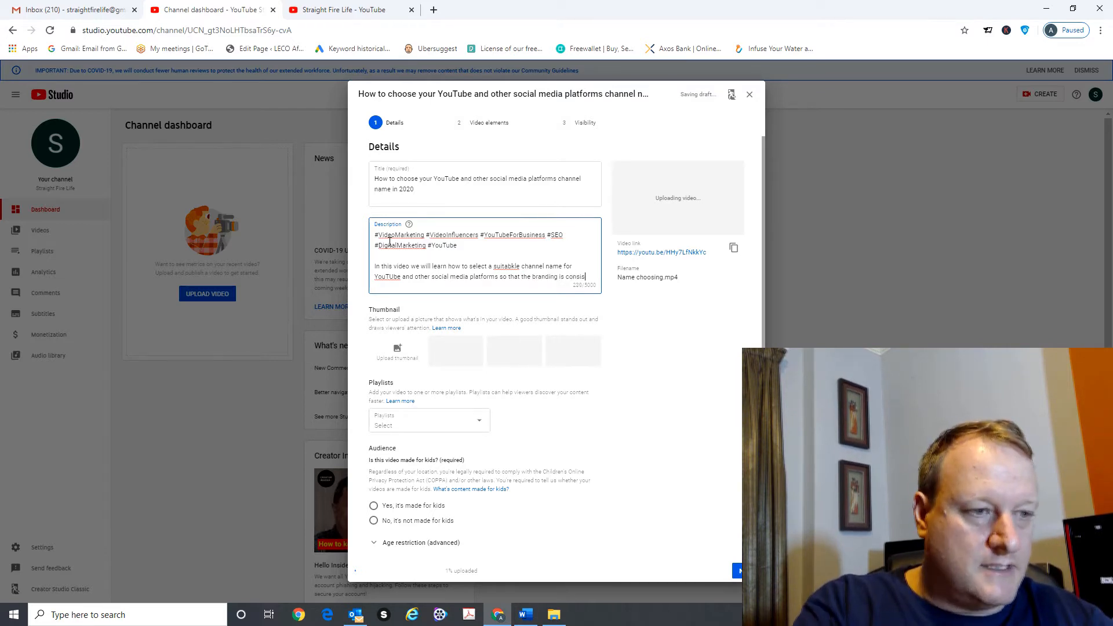
pyautogui.write('tent across')
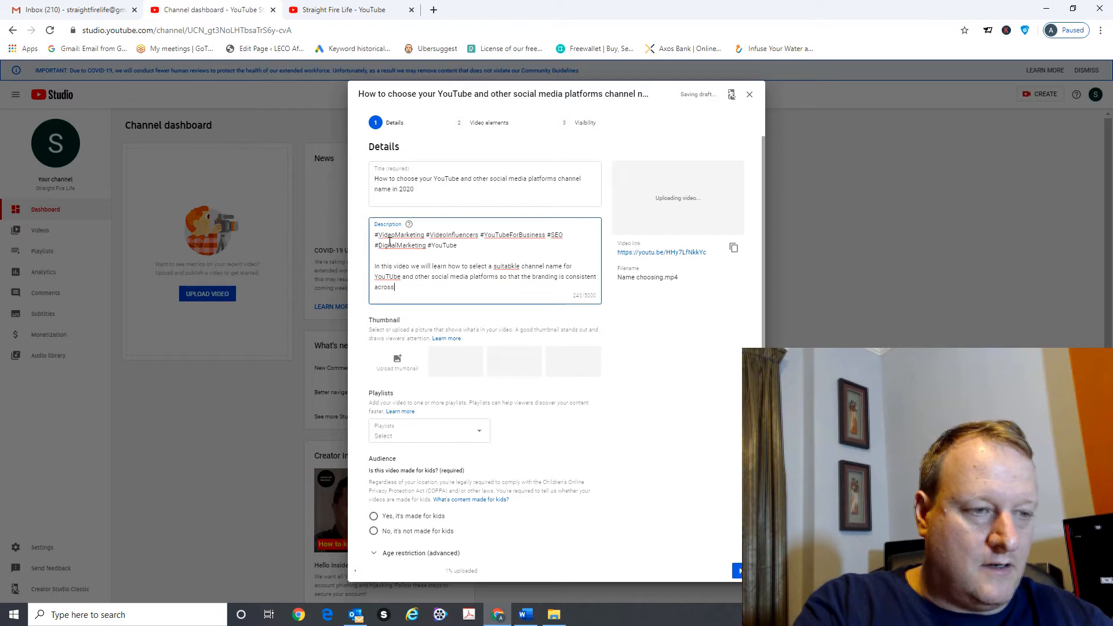
pyautogui.write(' all ')
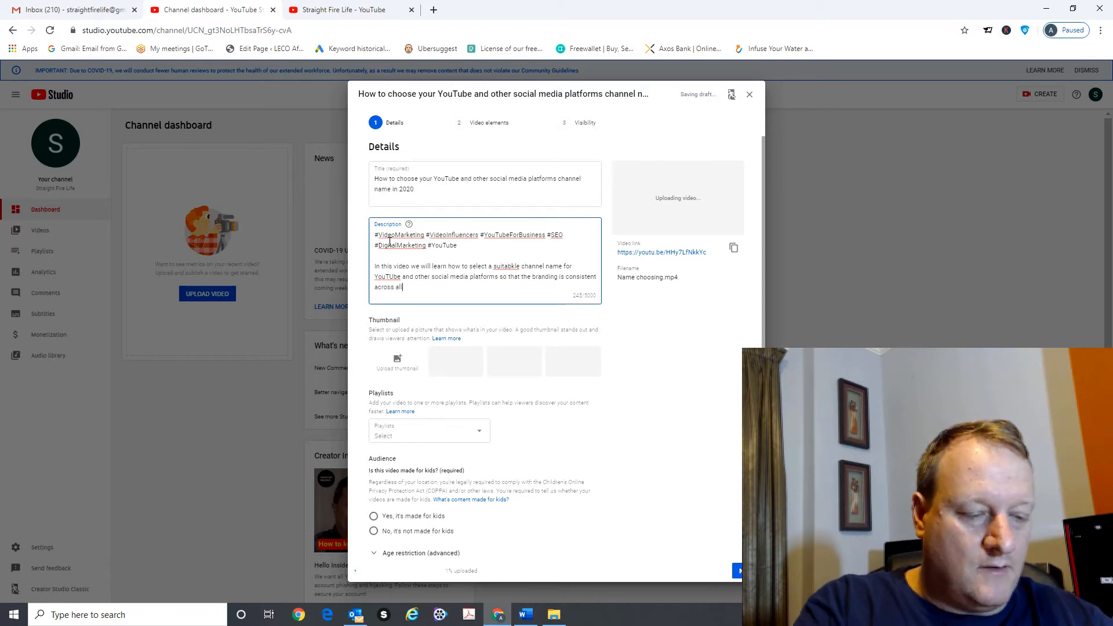
pyautogui.write('social m')
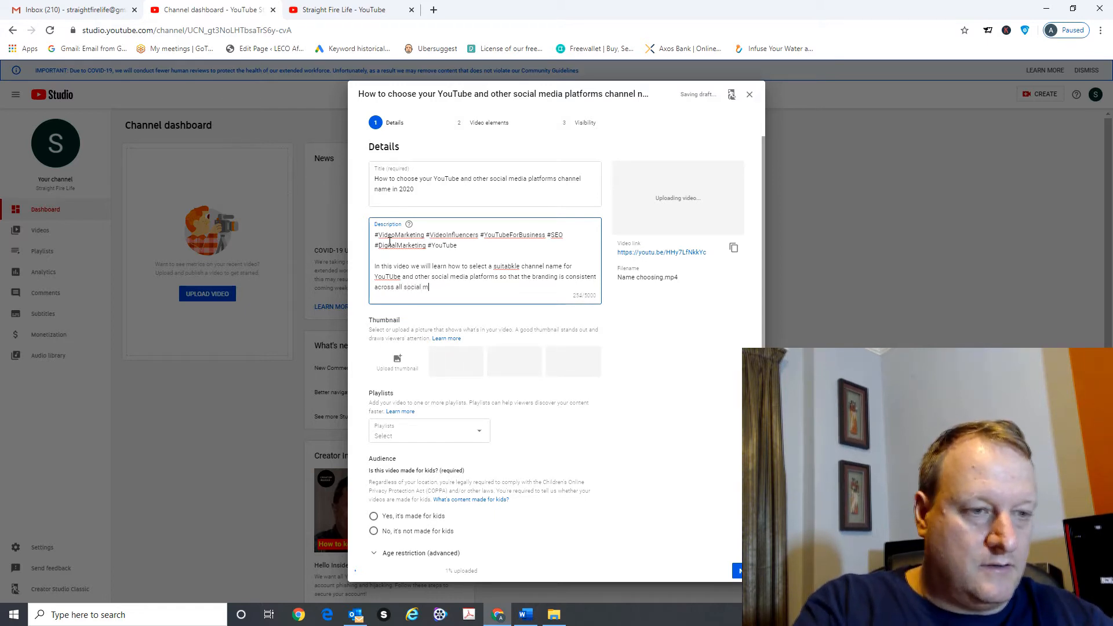
pyautogui.write('edia.')
pyautogui.press('Return')
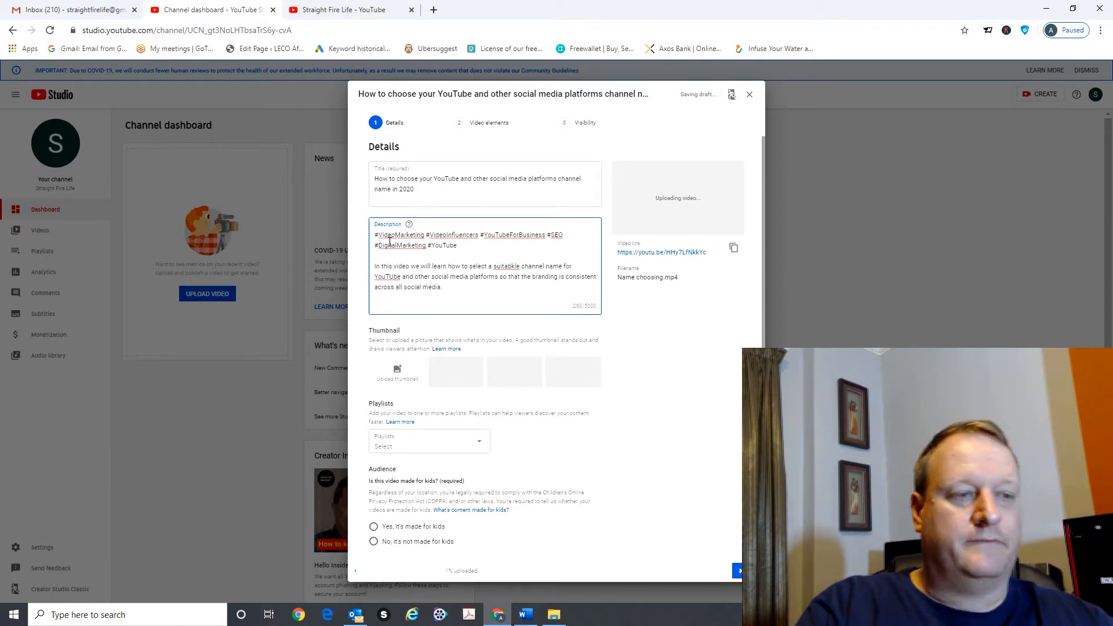
pyautogui.press('Return')
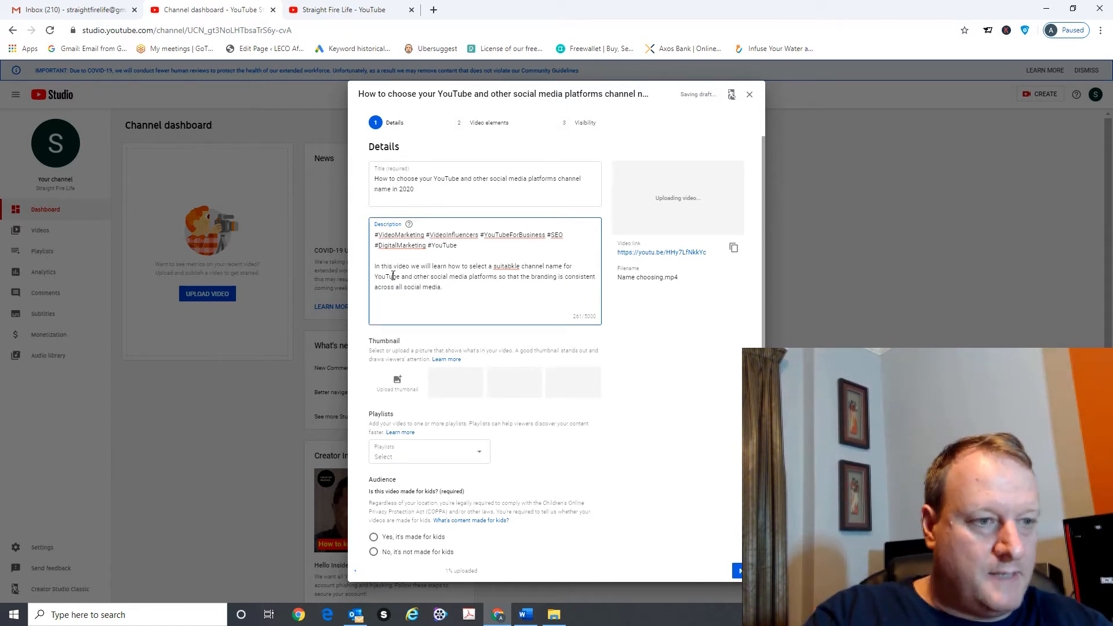
# - Correct the misspelling of "suitable" in the description's first sentence
pyautogui.click(516, 265)
pyautogui.press('BackSpace')
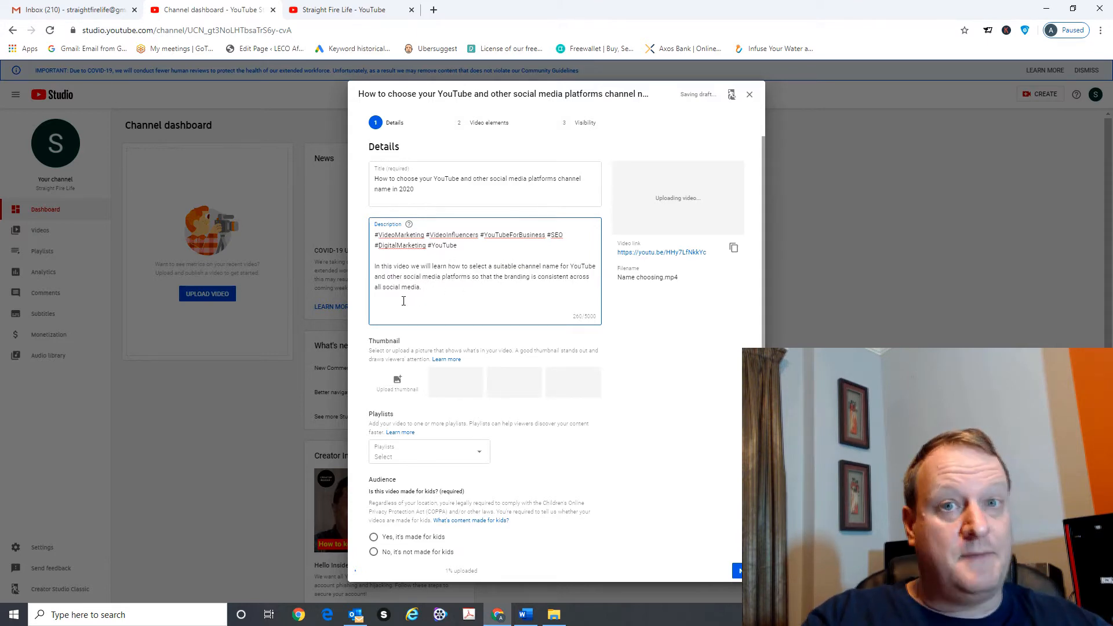
# - Add the first numbered point "1. How to find synonyms." at the end of the description, followed by a blank line
pyautogui.click(403, 303)
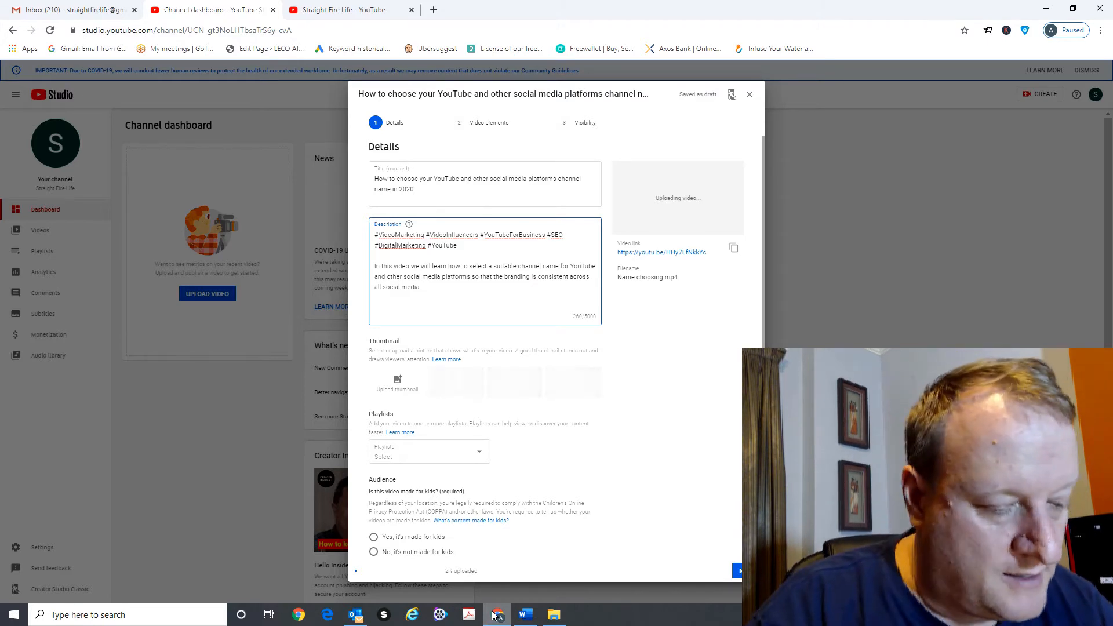
pyautogui.write('1. How')
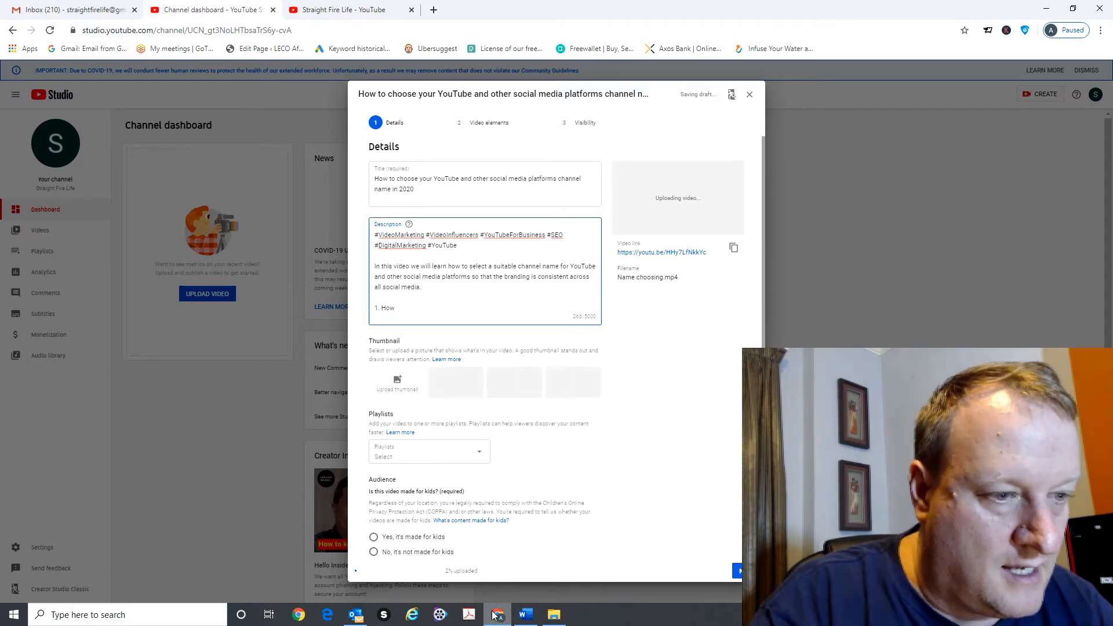
pyautogui.press('BackSpace')
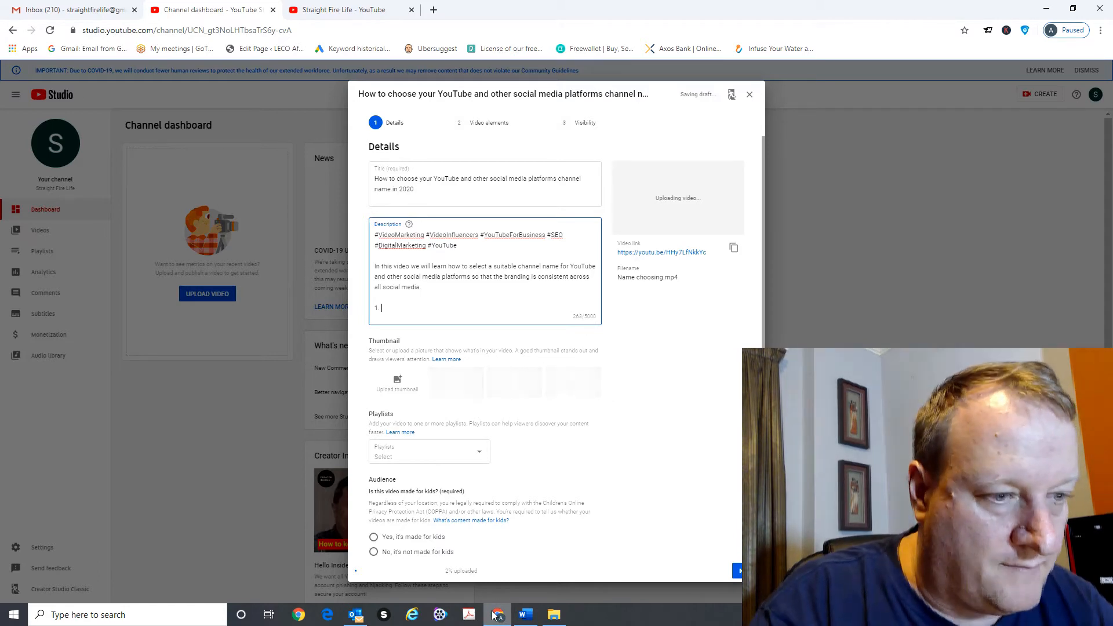
pyautogui.write('ow to ')
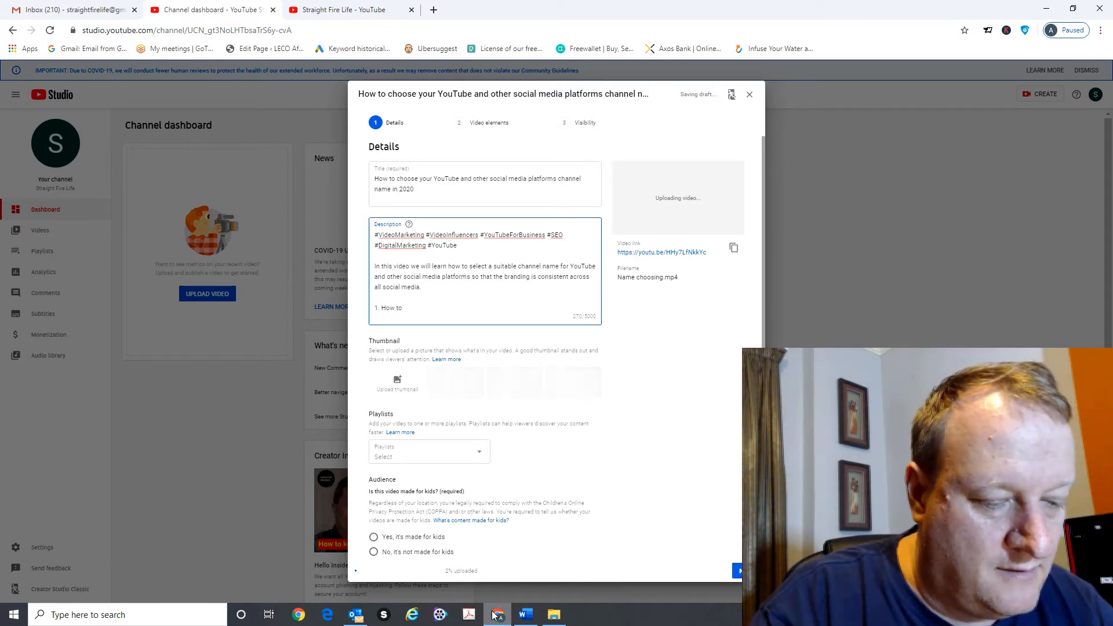
pyautogui.write('find synon')
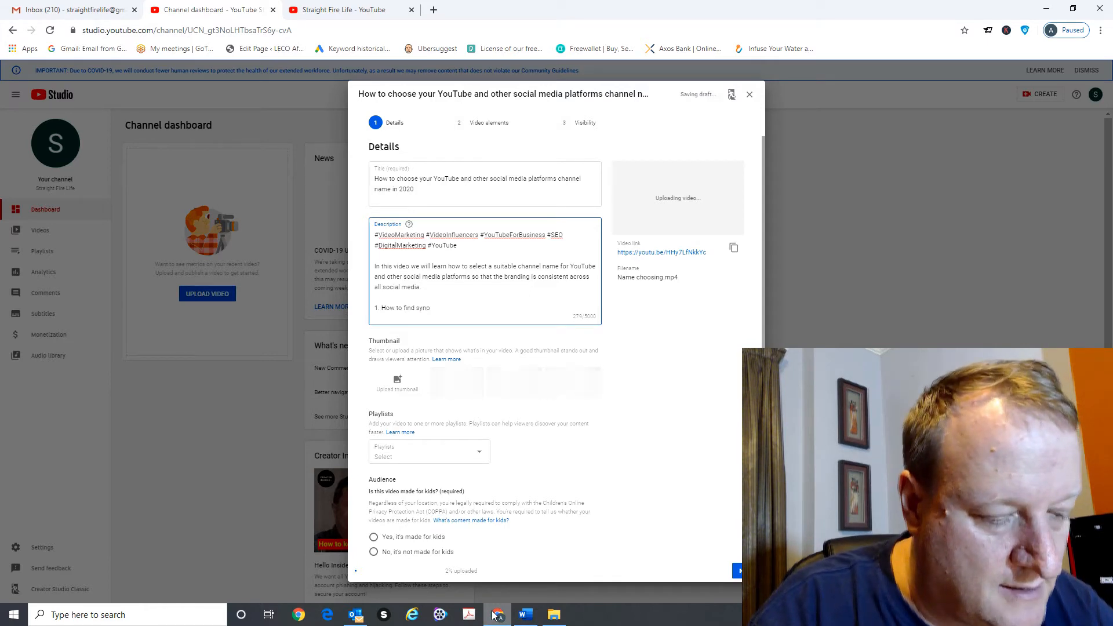
pyautogui.write('nyms')
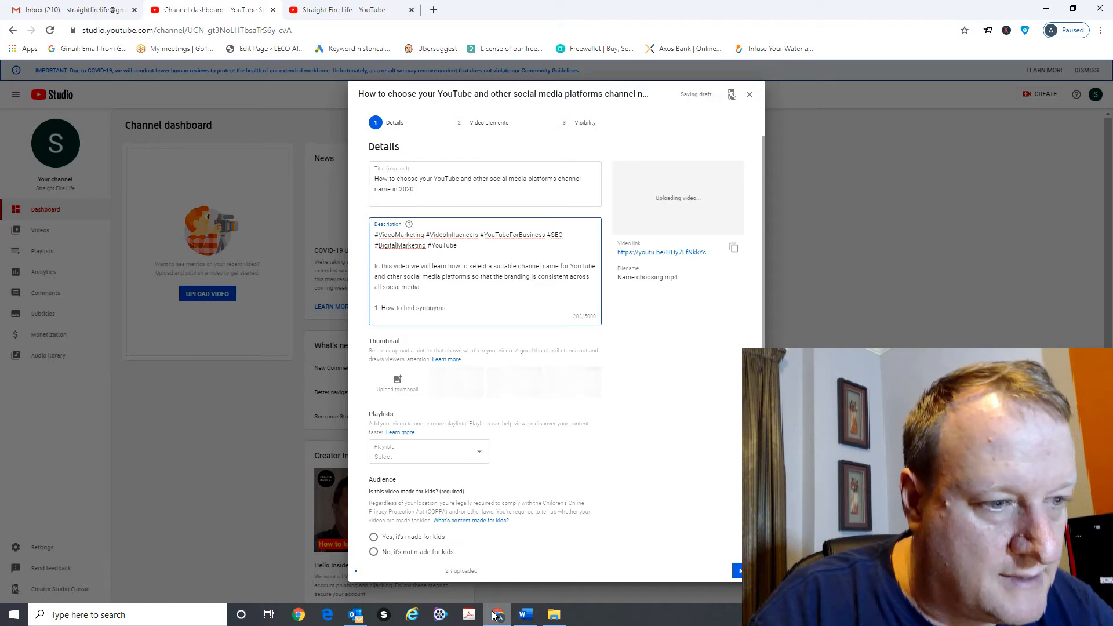
pyautogui.write('.')
pyautogui.press('Return')
pyautogui.press('Return')
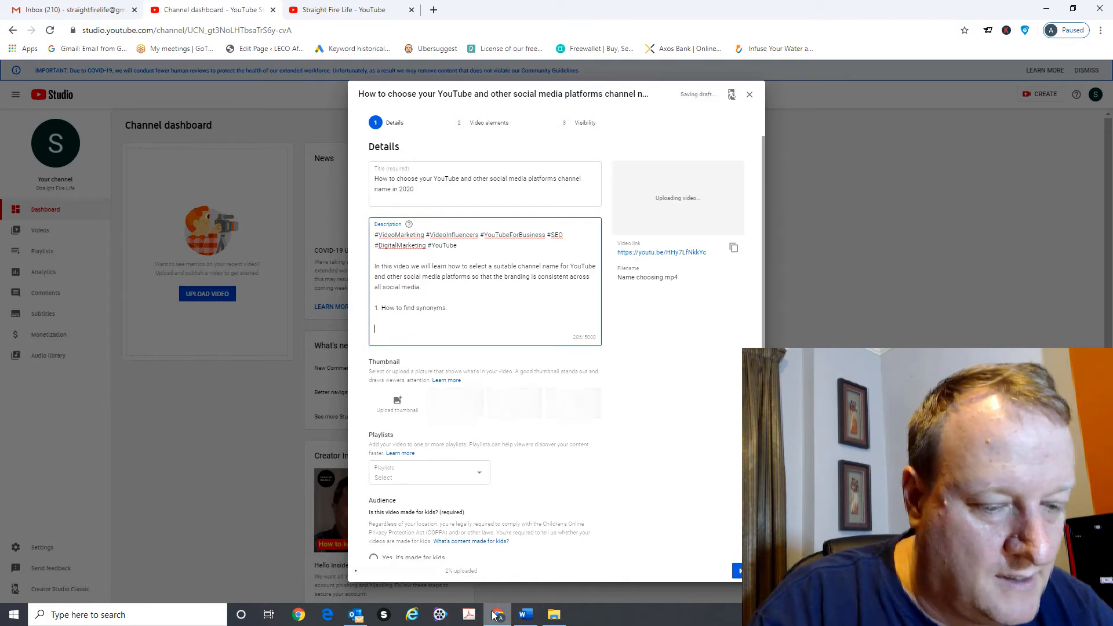
# - Add the second numbered point "2. Where to go to find potential channel names." to the description, followed by a blank line
pyautogui.write('2. H')
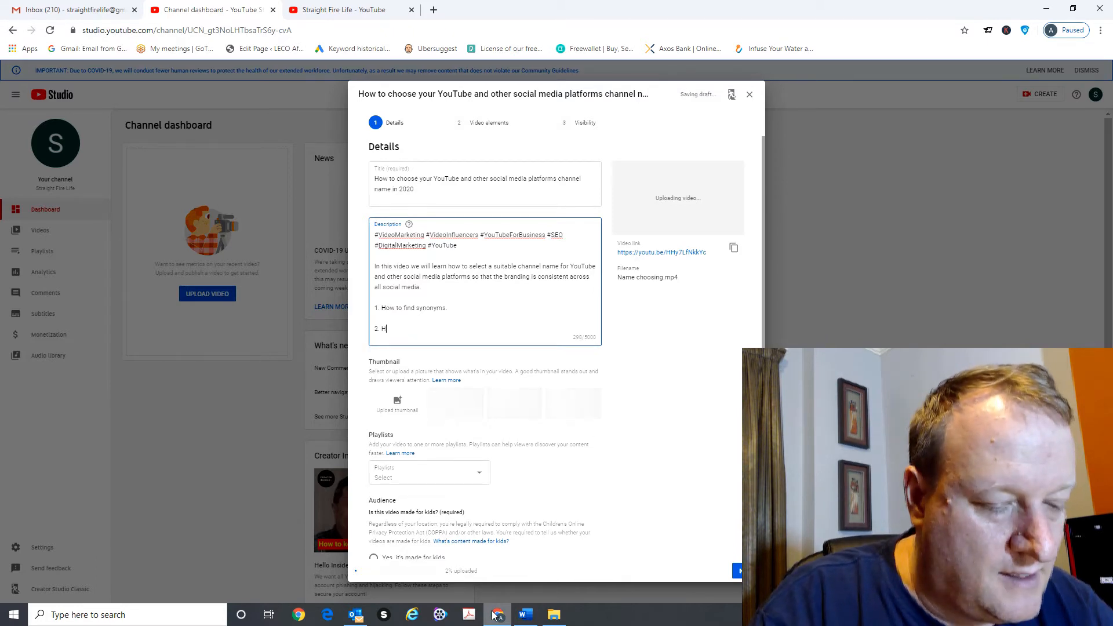
pyautogui.write('ow to sl')
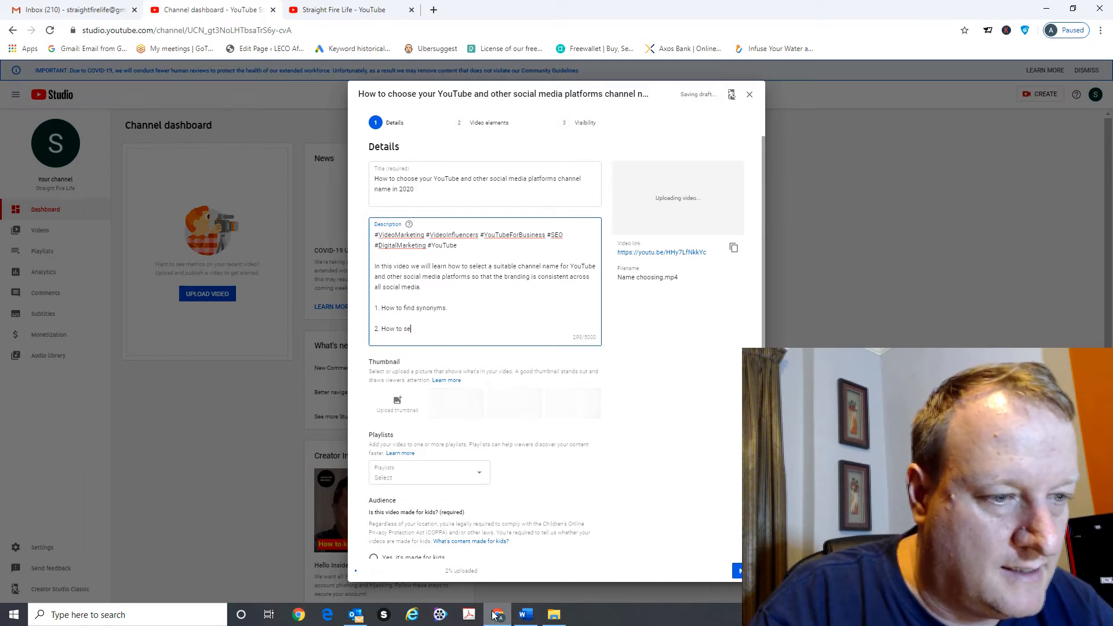
pyautogui.press('BackSpace')
pyautogui.press('BackSpace')
pyautogui.press('BackSpace')
pyautogui.press('BackSpace')
pyautogui.press('BackSpace')
pyautogui.press('BackSpace')
pyautogui.press('BackSpace')
pyautogui.press('BackSpace')
pyautogui.press('BackSpace')
pyautogui.write('W')
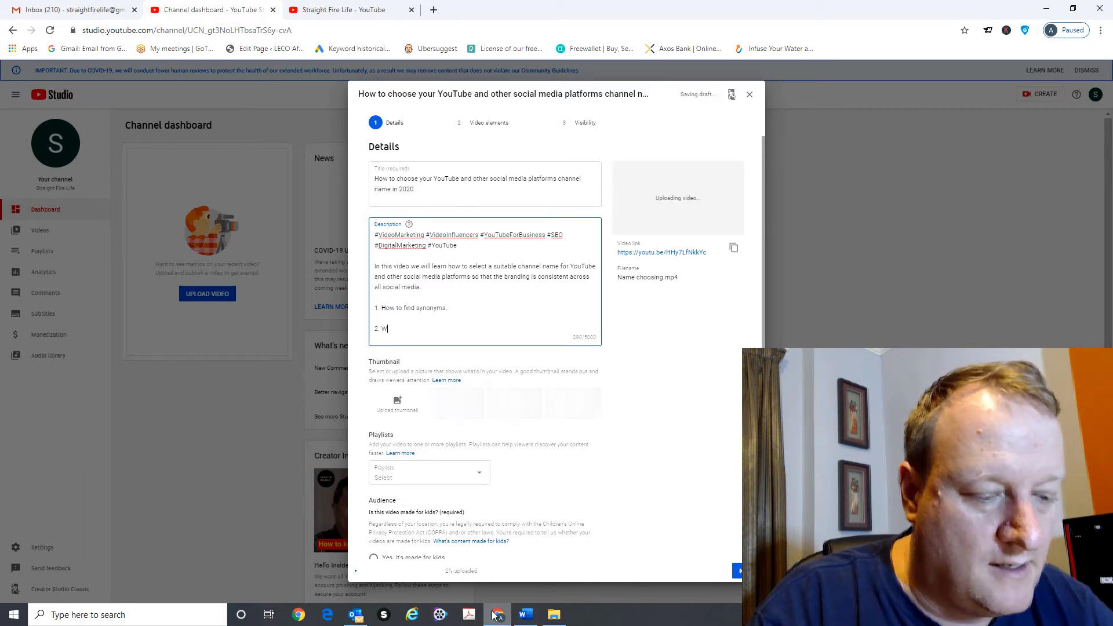
pyautogui.write('here to go to')
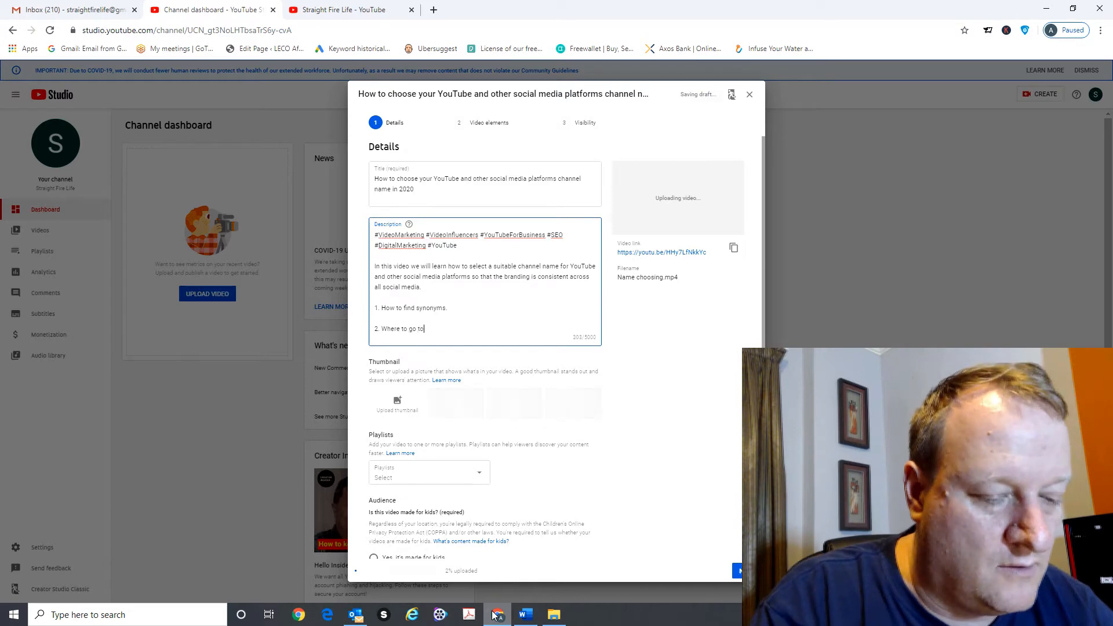
pyautogui.write(' find potential')
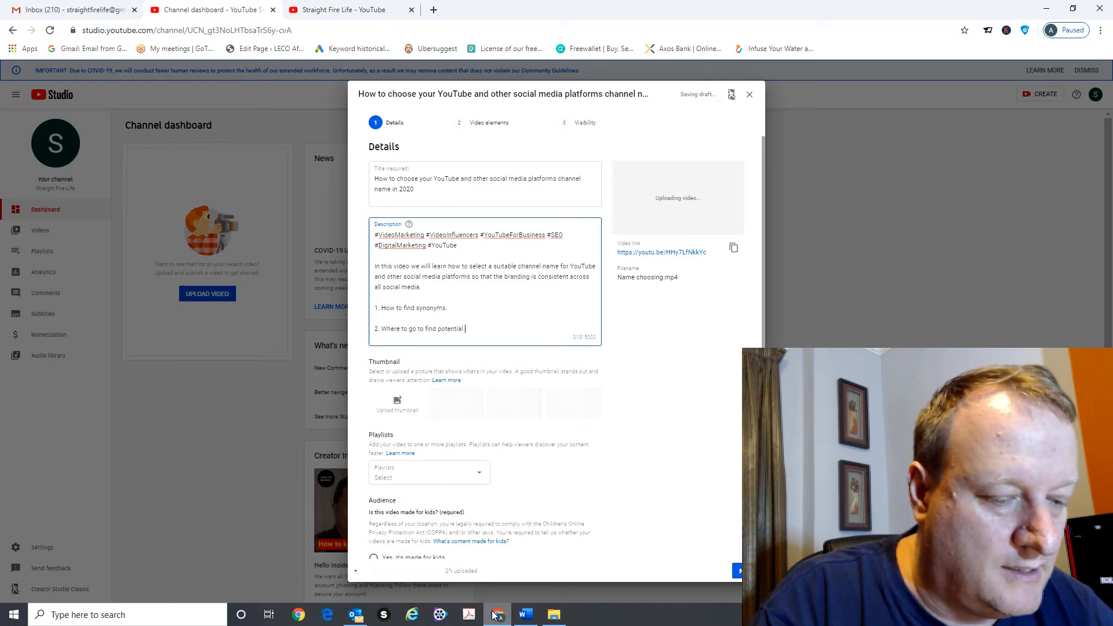
pyautogui.write(' channel name')
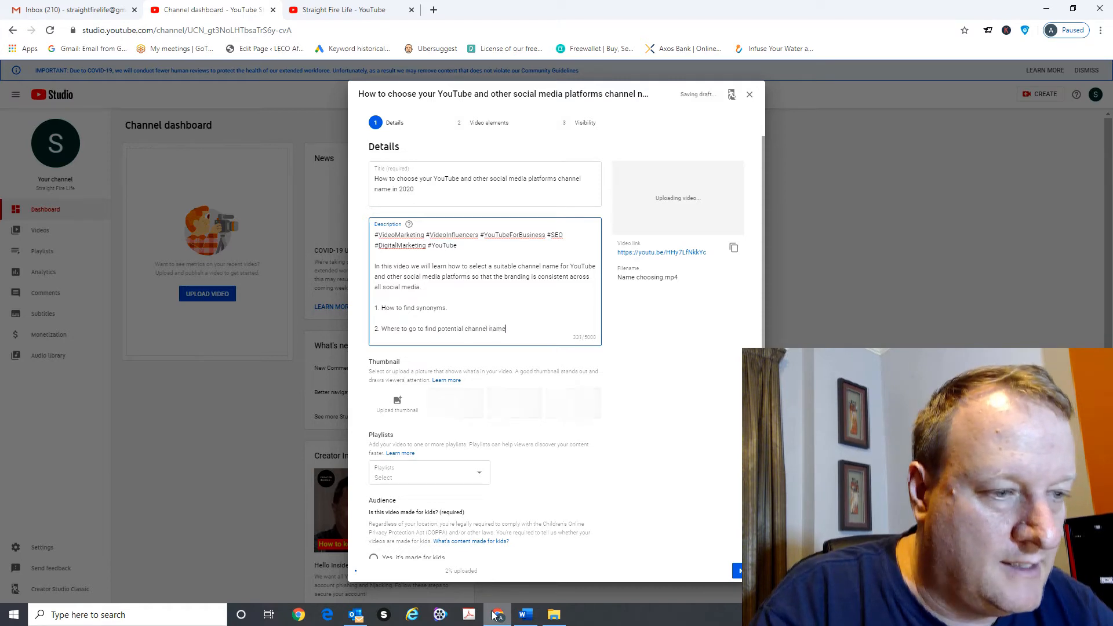
pyautogui.write('s.')
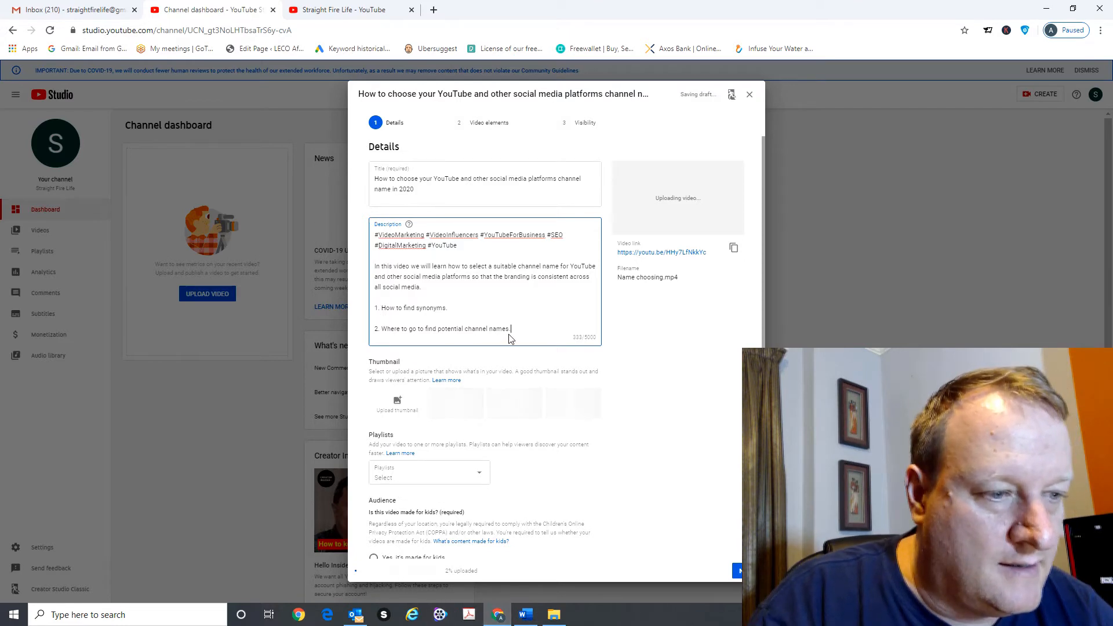
pyautogui.press('Return')
pyautogui.press('Return')
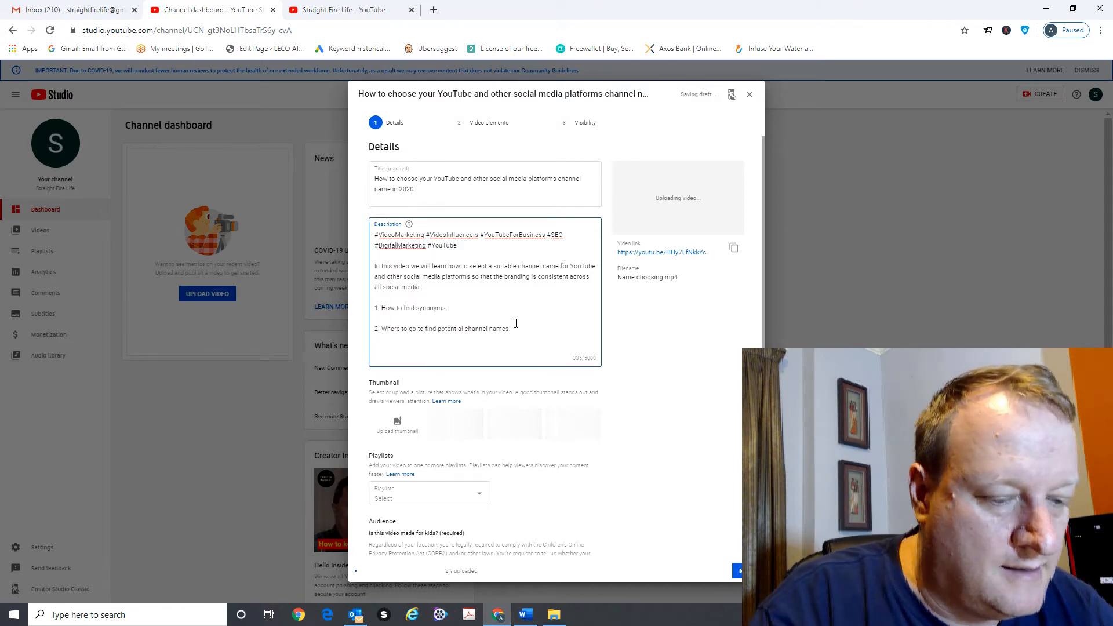
# - Add the third numbered point "3. Where to check if these names are available." at the end of the description
pyautogui.write('3. Where ')
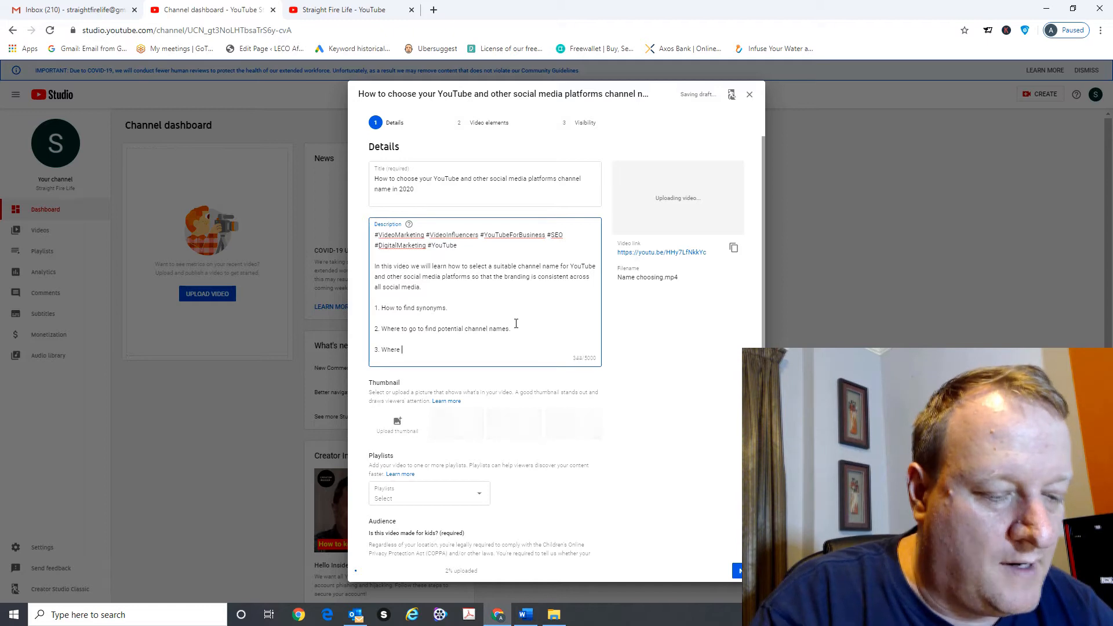
pyautogui.write('to check ')
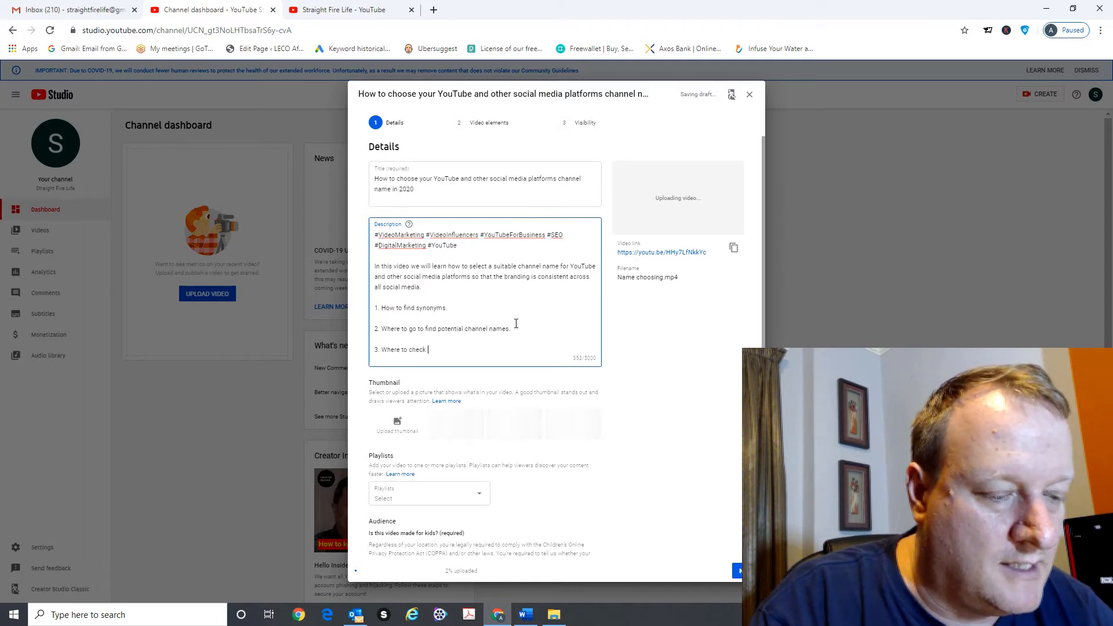
pyautogui.write('if these names')
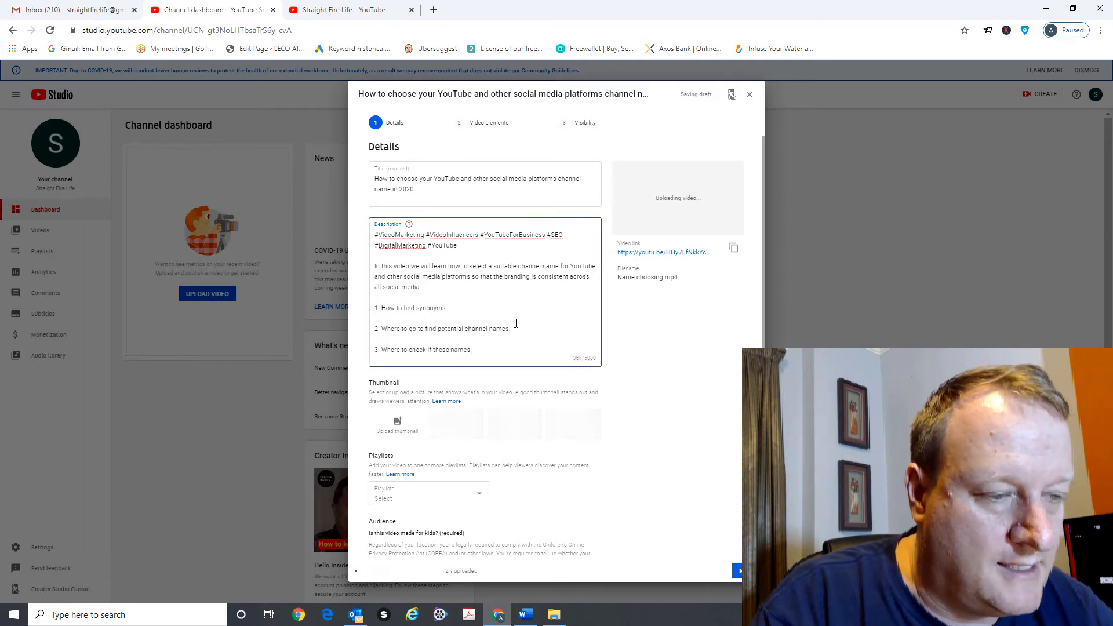
pyautogui.write(' are avasilable')
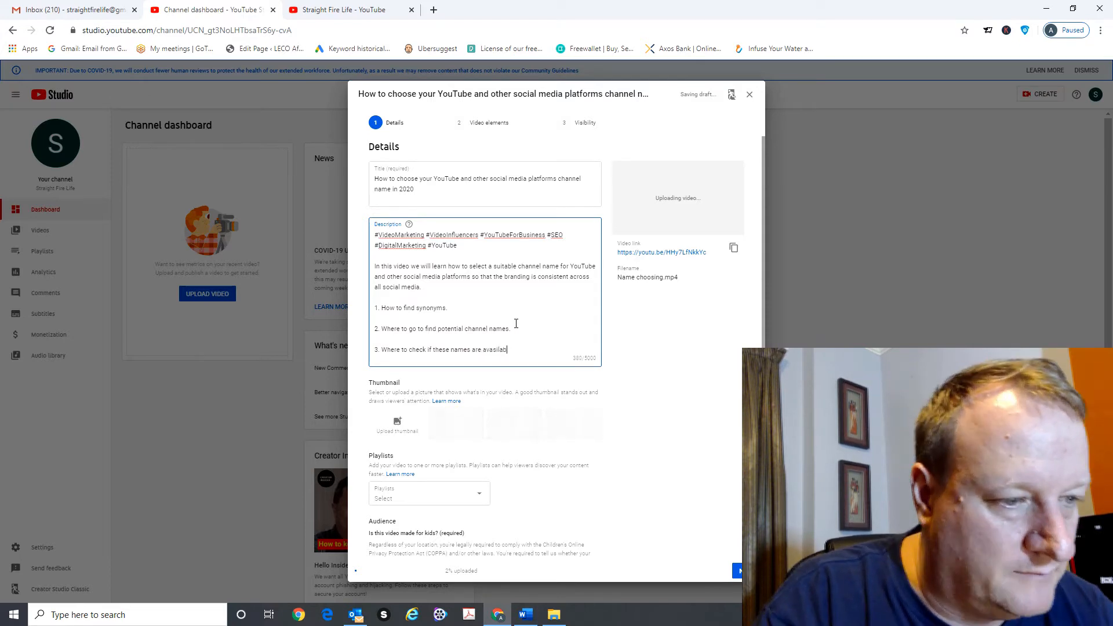
pyautogui.press('BackSpace')
pyautogui.press('BackSpace')
pyautogui.press('BackSpace')
pyautogui.press('BackSpace')
pyautogui.press('BackSpace')
pyautogui.press('BackSpace')
pyautogui.press('BackSpace')
pyautogui.write('ilable.')
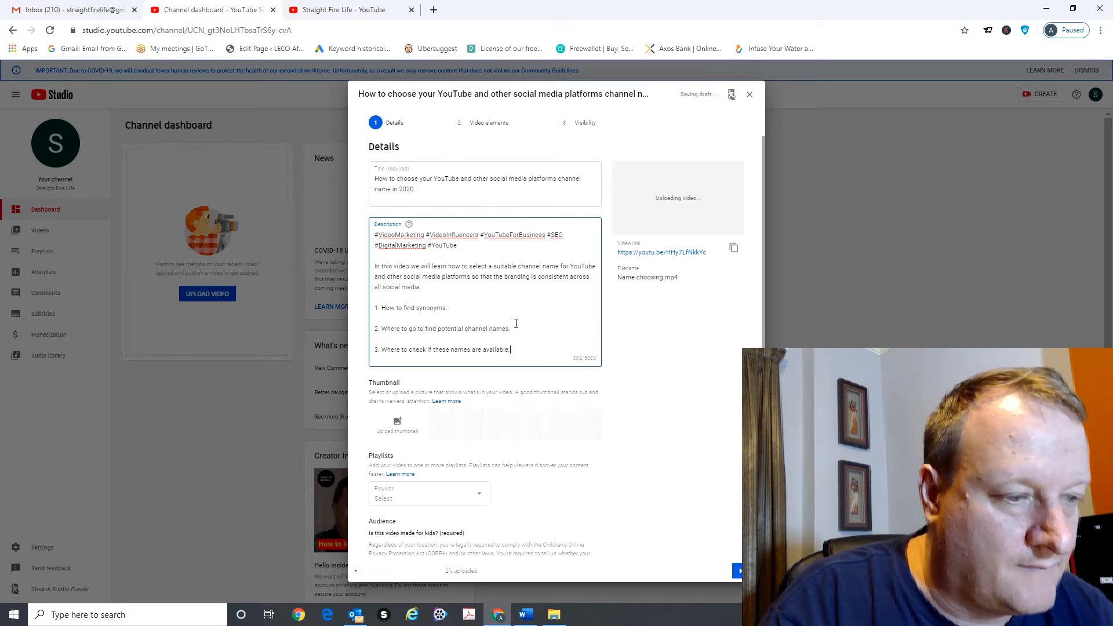
# - Copy the thesaurus.com link from the Word document and paste it on a new line under point 1 of the video description
pyautogui.click(526, 615)
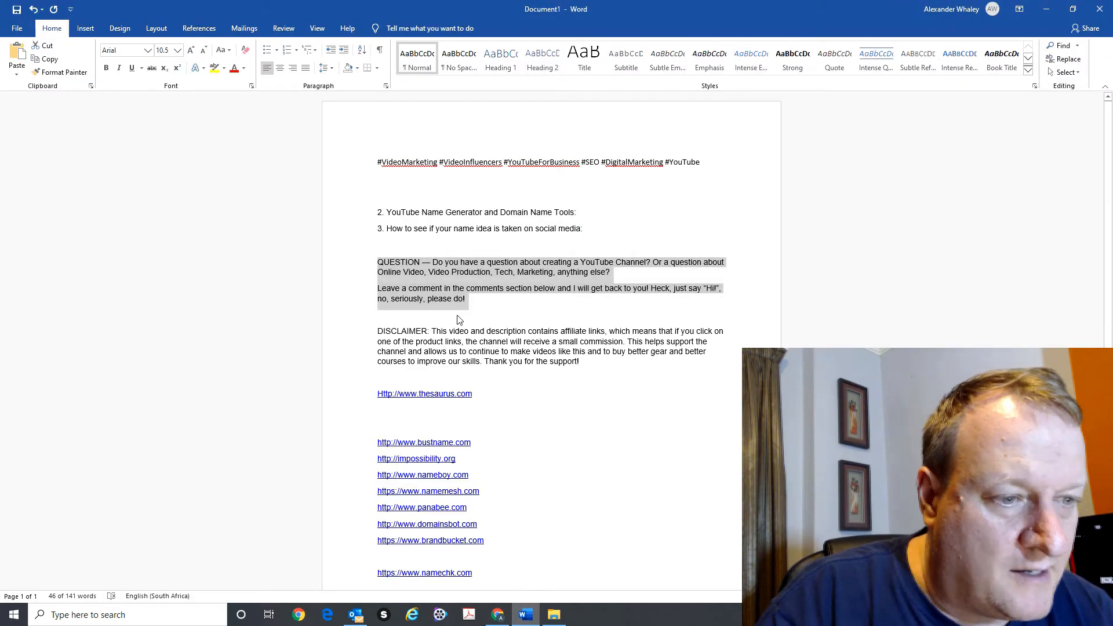
pyautogui.moveTo(476, 394); pyautogui.dragTo(378, 395)
pyautogui.hotkey('ctrl', 'c')
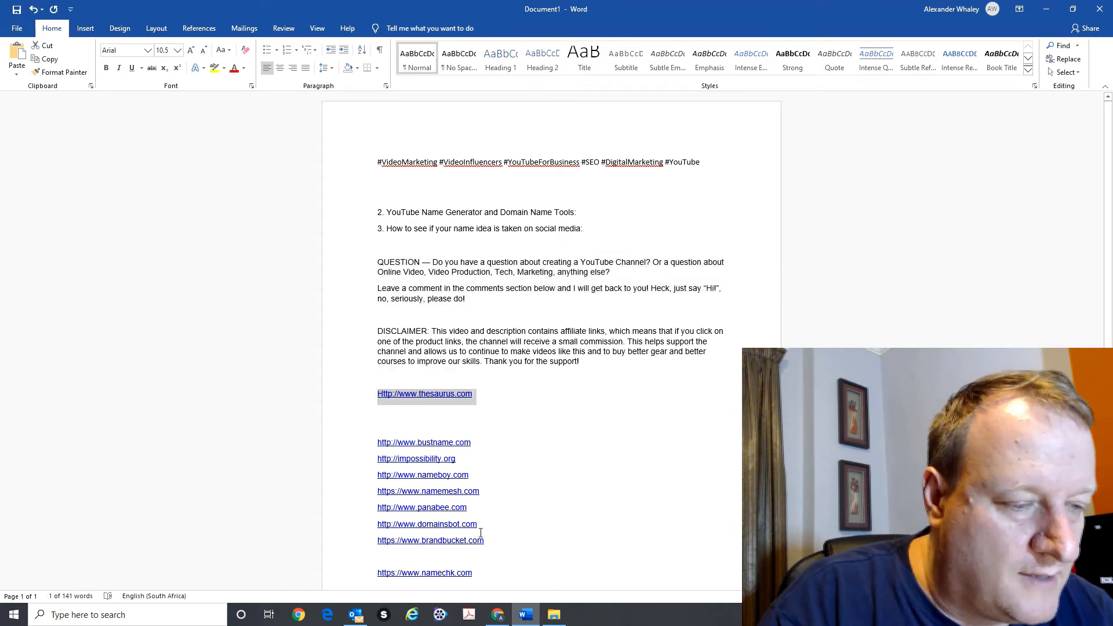
pyautogui.click(524, 613)
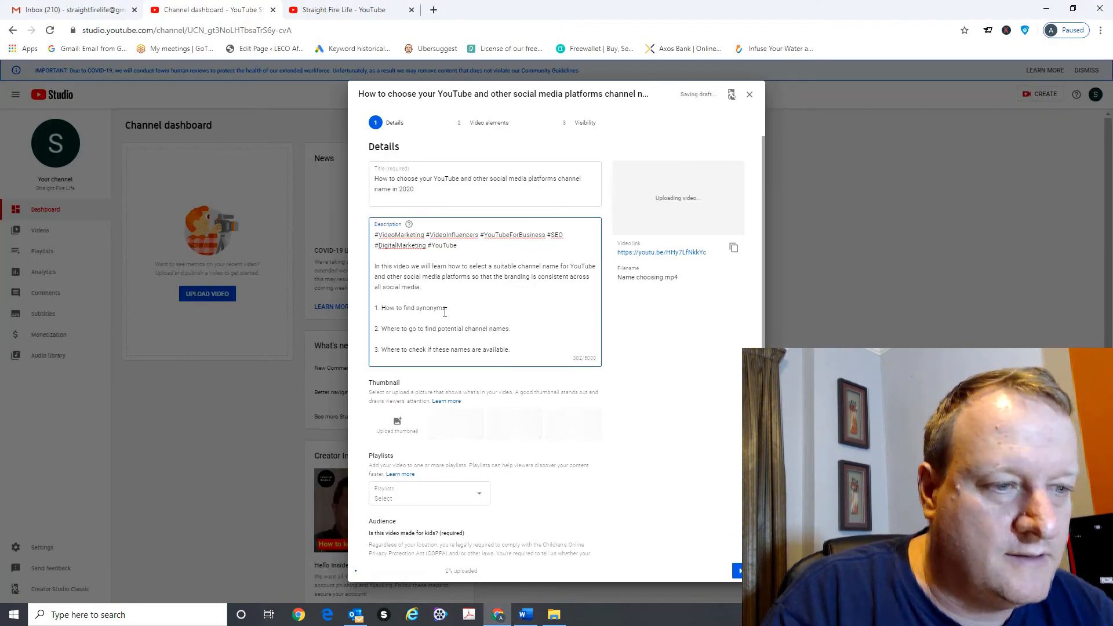
pyautogui.press('Return')
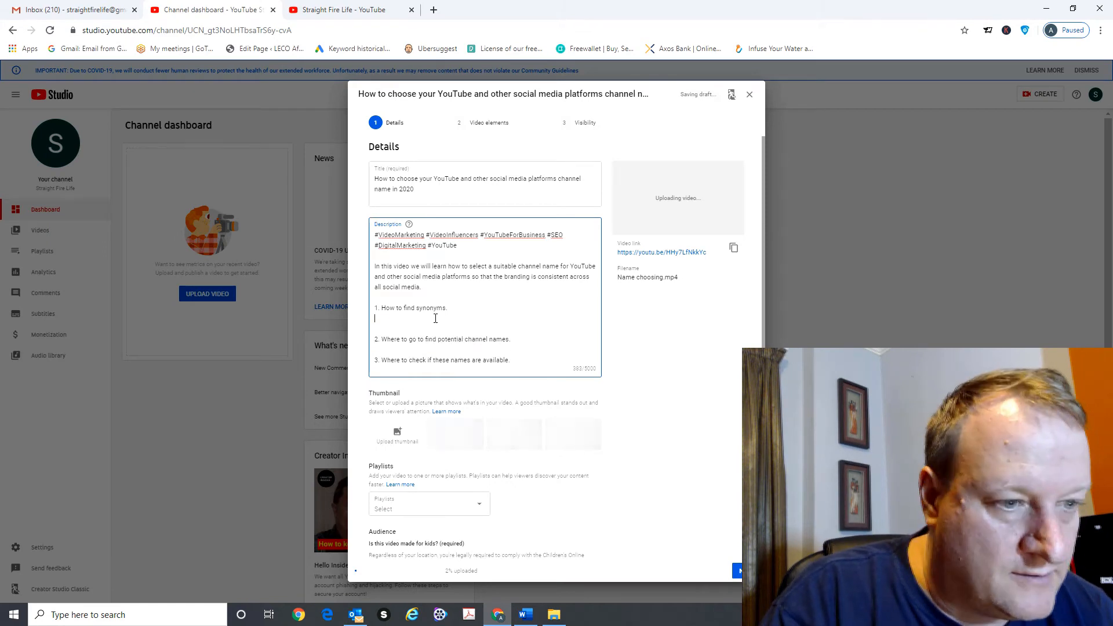
pyautogui.hotkey('ctrl', 'v')
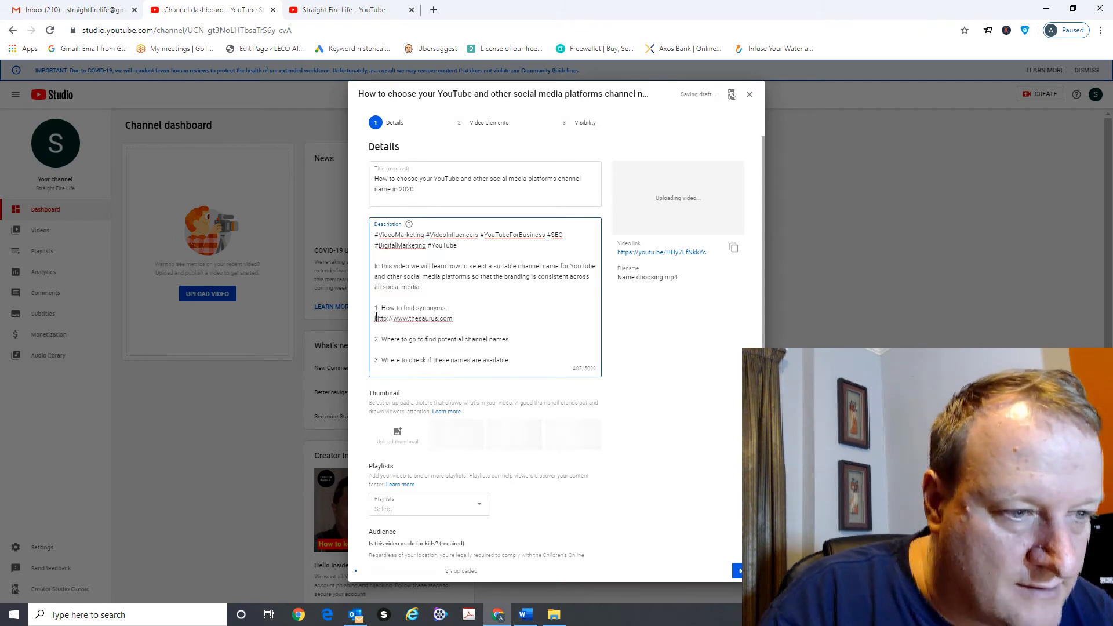
# - Copy the links from bustname.com through brandbucket.com in the Word document and paste them under point 2, keeping one blank line before point 3
pyautogui.click(379, 349)
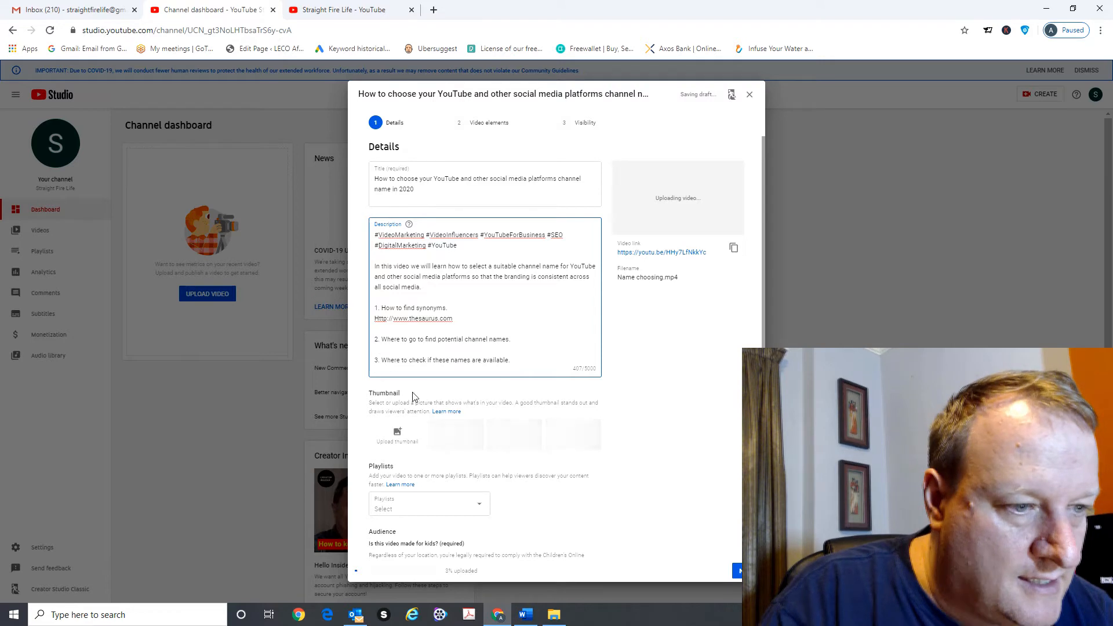
pyautogui.click(456, 318)
pyautogui.click(448, 350)
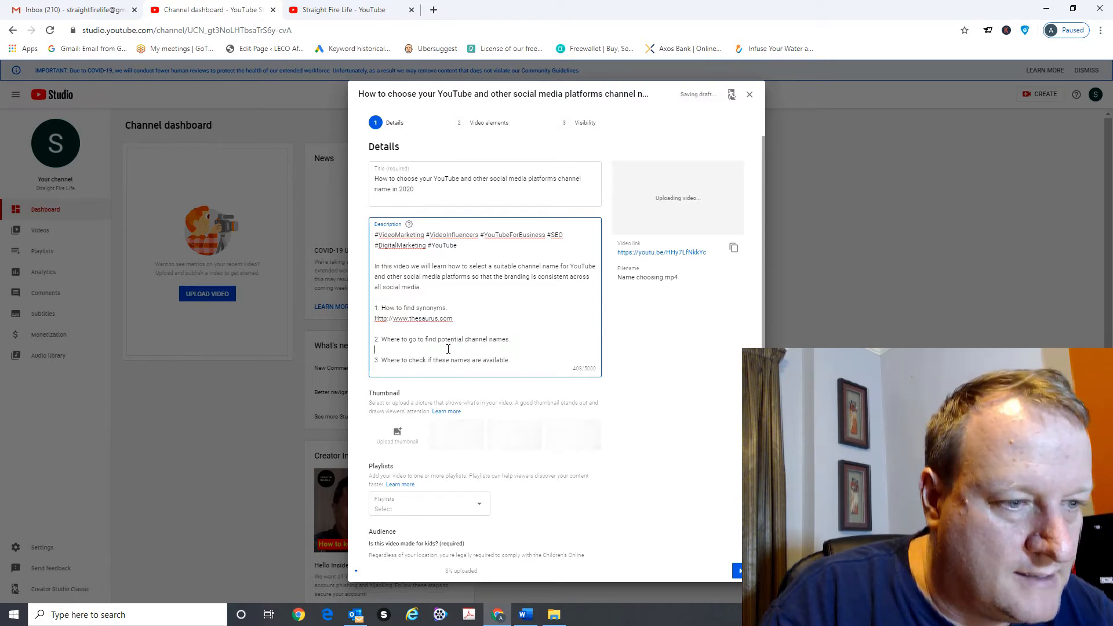
pyautogui.press('Return')
pyautogui.click(525, 615)
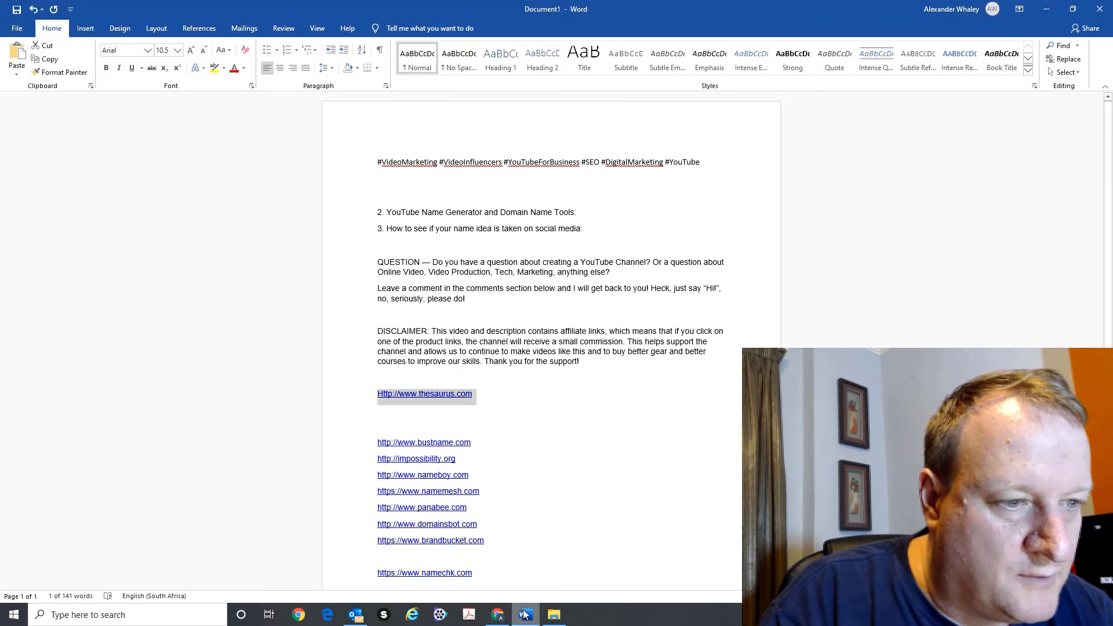
pyautogui.moveTo(379, 440); pyautogui.dragTo(480, 542)
pyautogui.hotkey('ctrl', 'c')
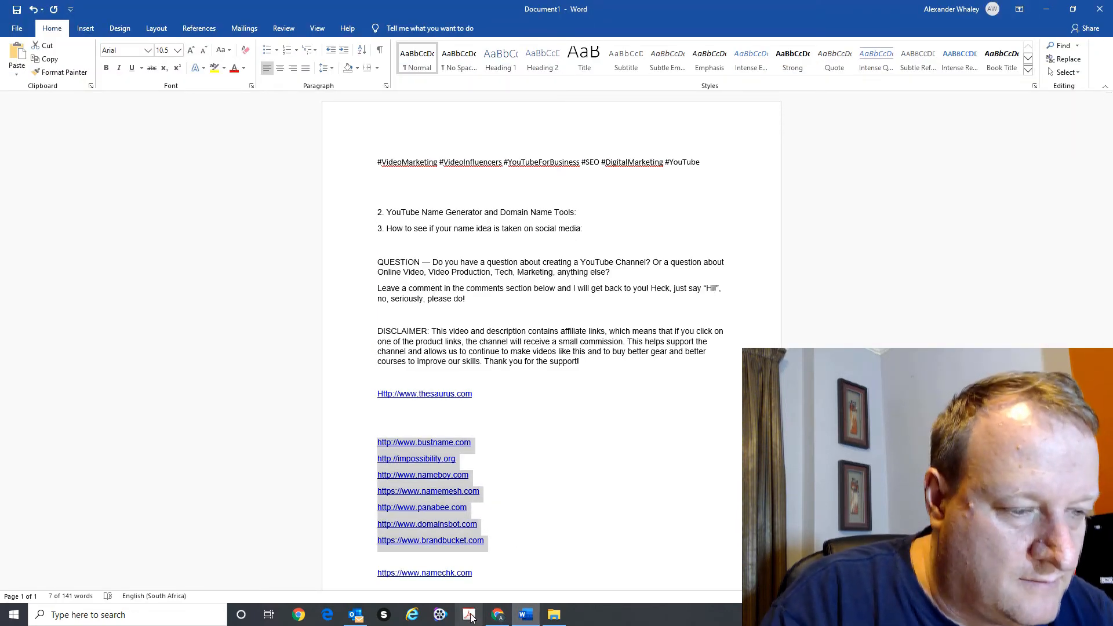
pyautogui.click(497, 615)
pyautogui.hotkey('ctrl', 'v')
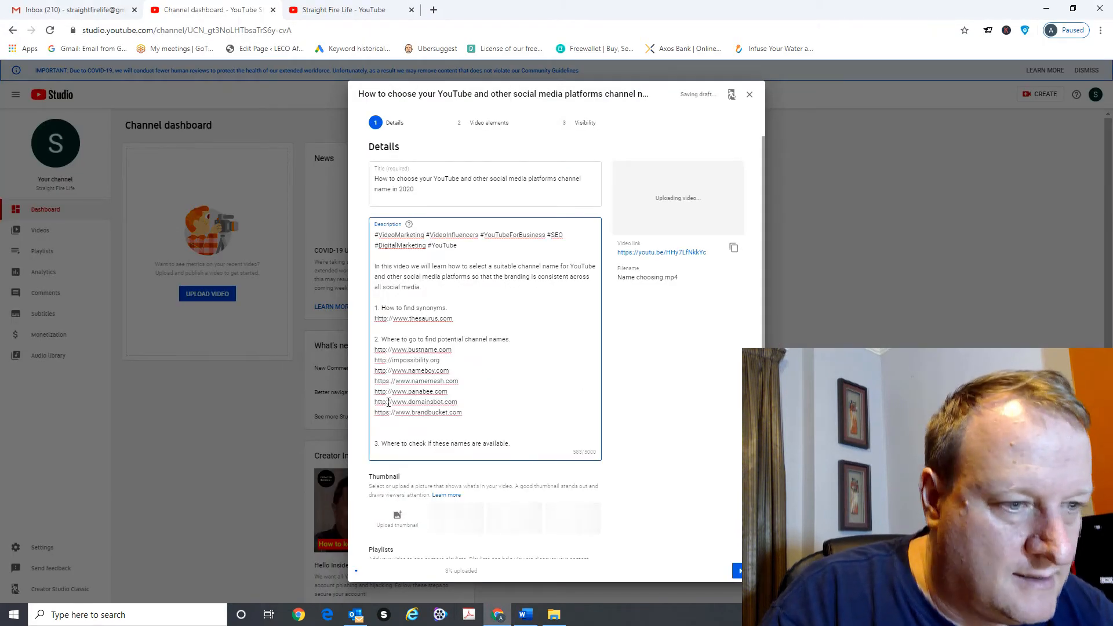
pyautogui.press('BackSpace')
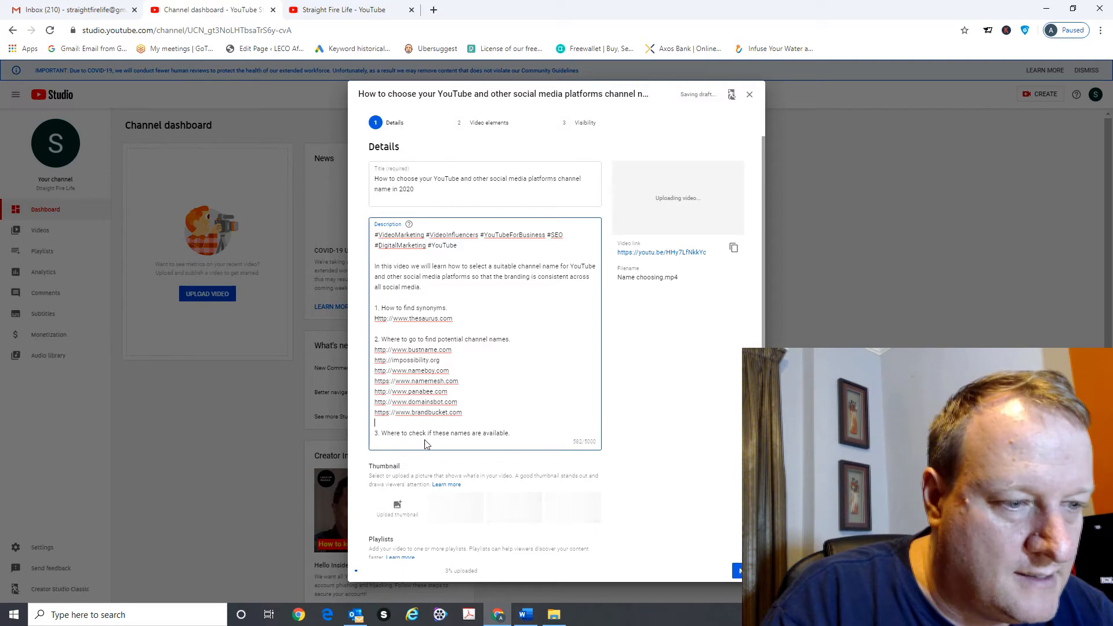
pyautogui.hotkey('ctrl', 'a')
pyautogui.click(516, 432)
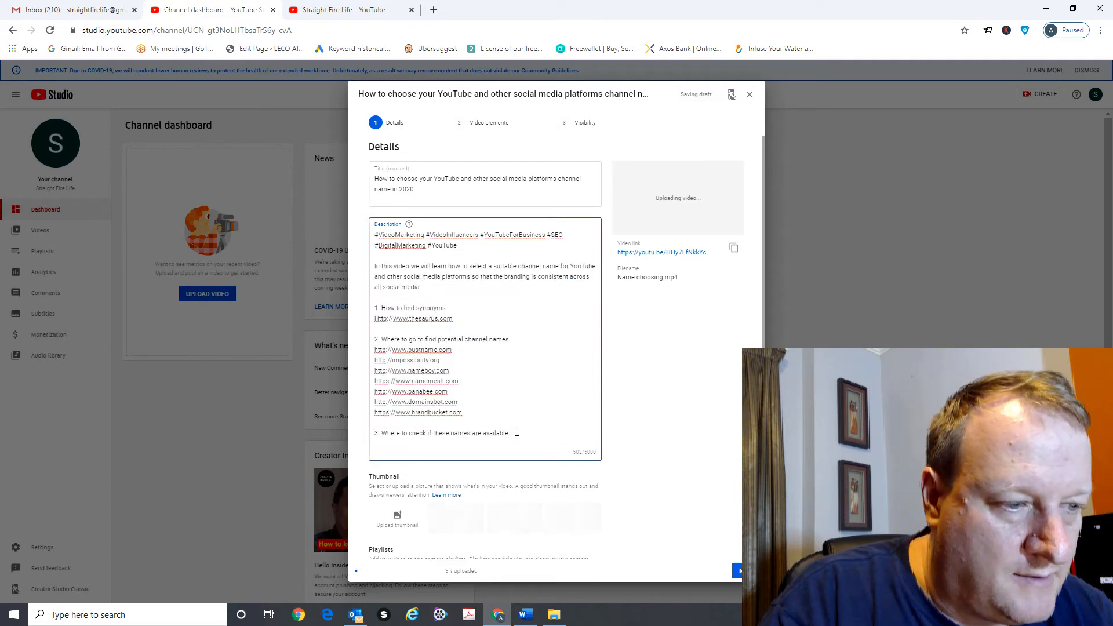
pyautogui.click(525, 615)
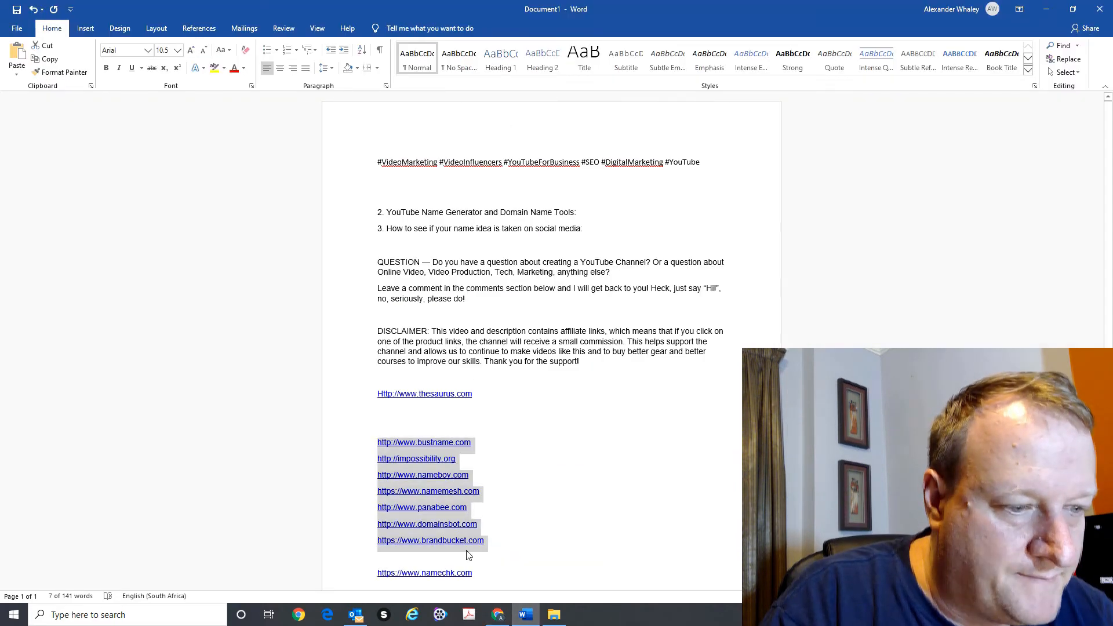
pyautogui.moveTo(475, 574); pyautogui.dragTo(379, 574)
pyautogui.hotkey('ctrl', 'c')
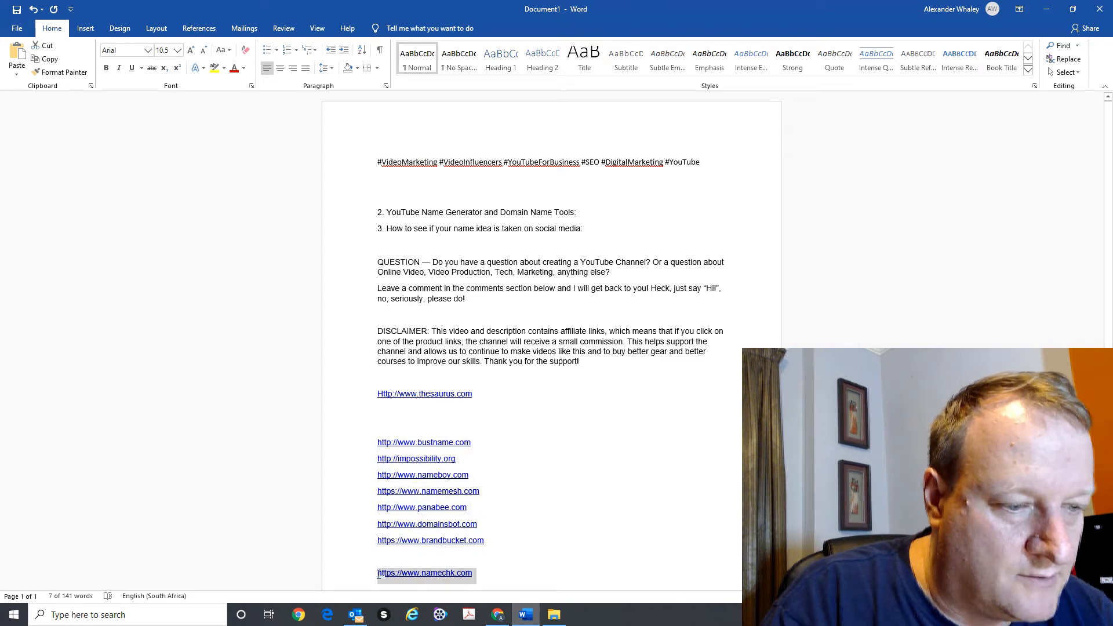
pyautogui.click(498, 615)
pyautogui.hotkey('ctrl', 'v')
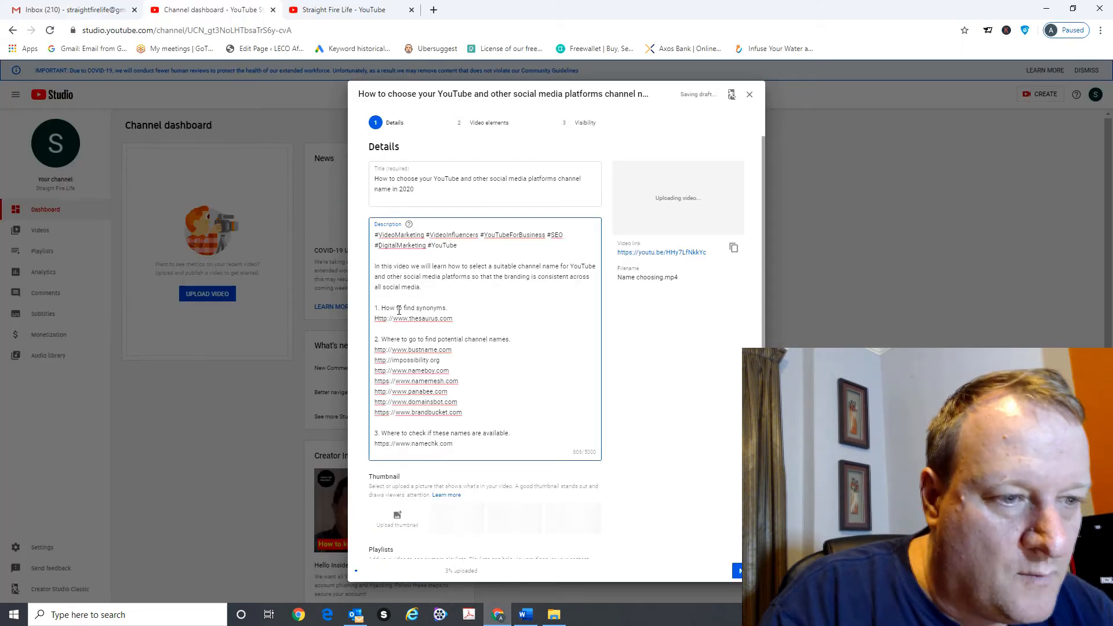
# - Change the capital H at the start of the thesaurus.com link to a lowercase h
pyautogui.click(379, 318)
pyautogui.press('BackSpace')
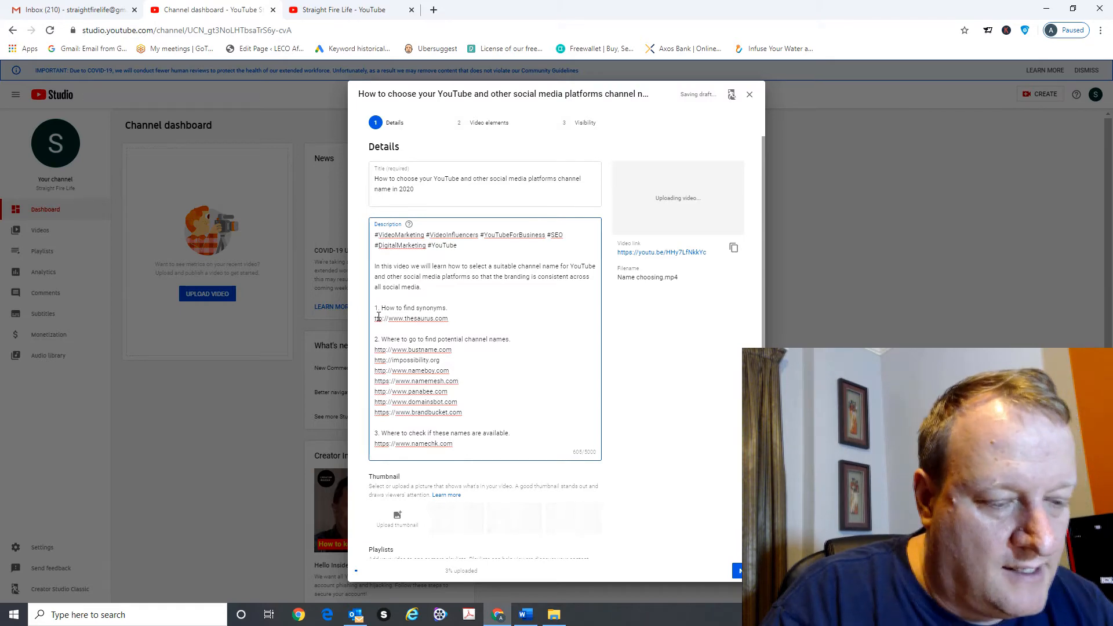
pyautogui.write('h')
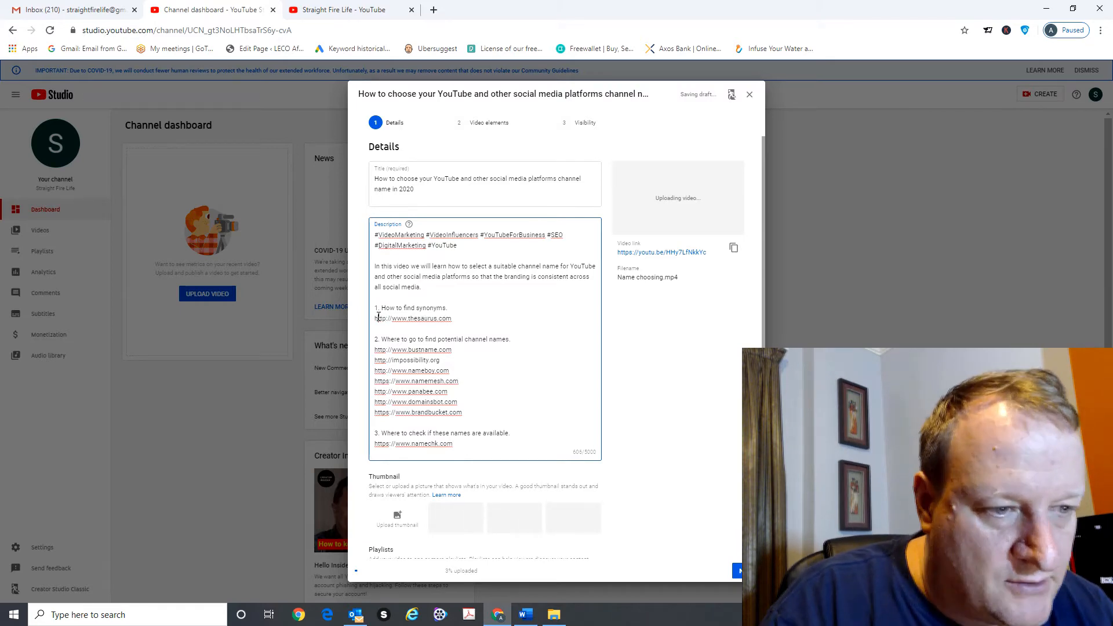
# - Copy the QUESTION text and comment invitation from the Word document into the description below the namechk.com link, with blank lines before and after
pyautogui.click(499, 614)
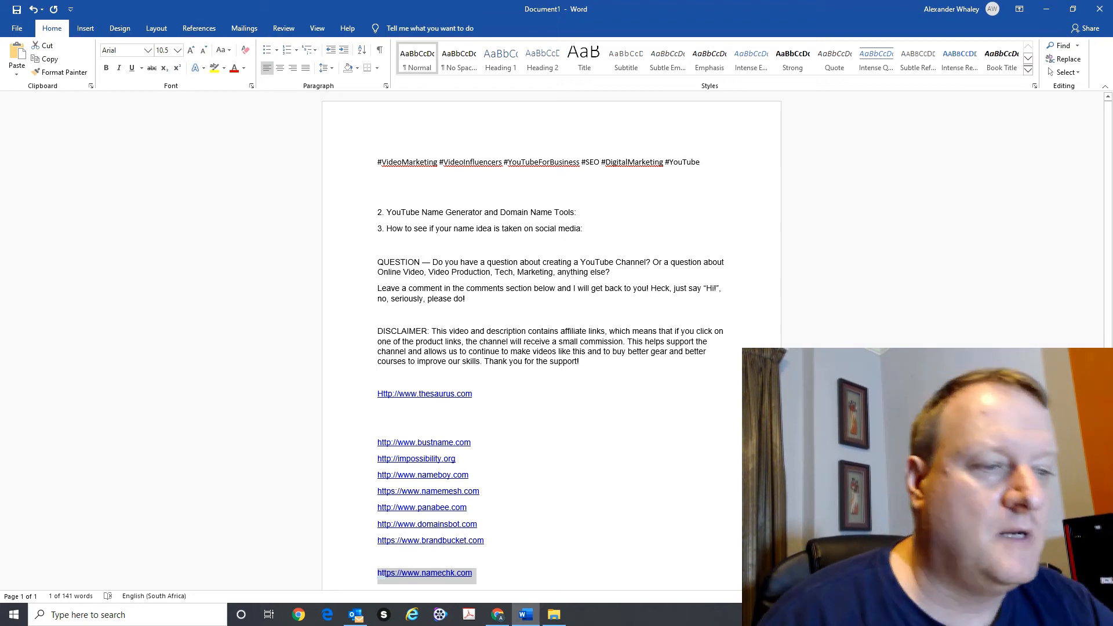
pyautogui.click(497, 614)
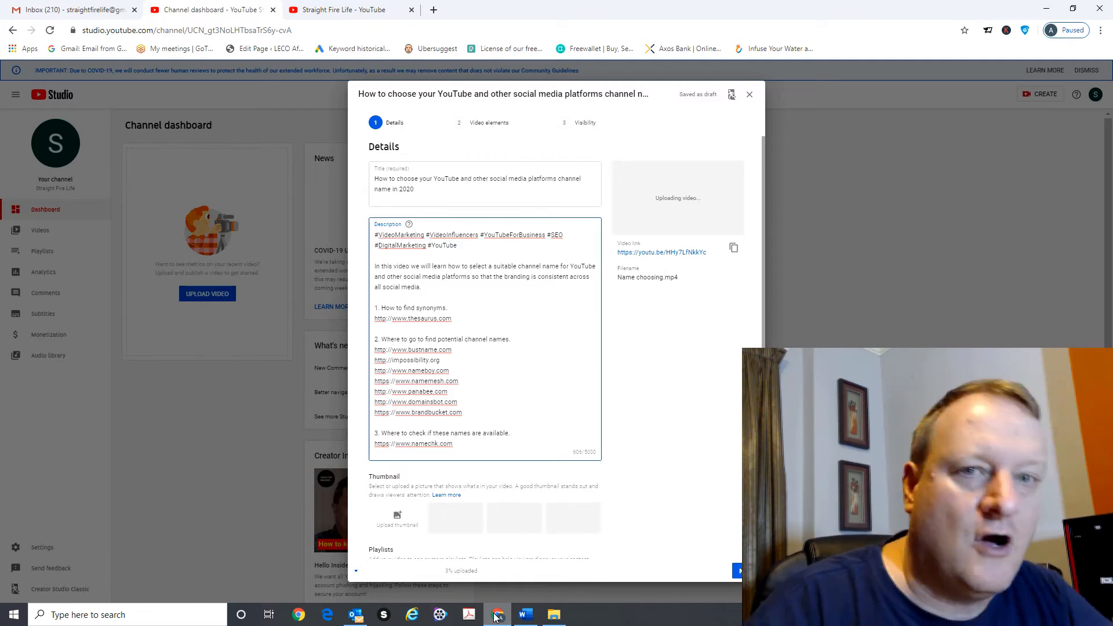
pyautogui.click(459, 445)
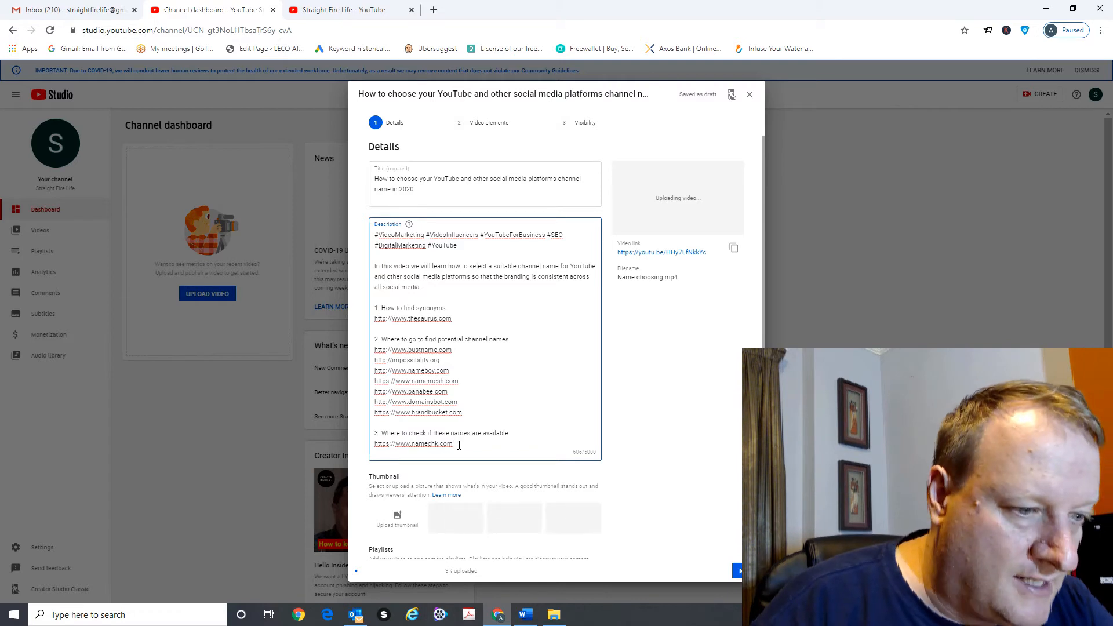
pyautogui.press('Return')
pyautogui.press('Return')
pyautogui.write('QUESTION — Do you have a question about creating a YouTube Channel? Or a question about Online Video, Video Production, Tech, Marketing, anything else? Leave a comment in the comments section below and I will get back to you! Heck, just say "Hi!", no, seriously, please do!')
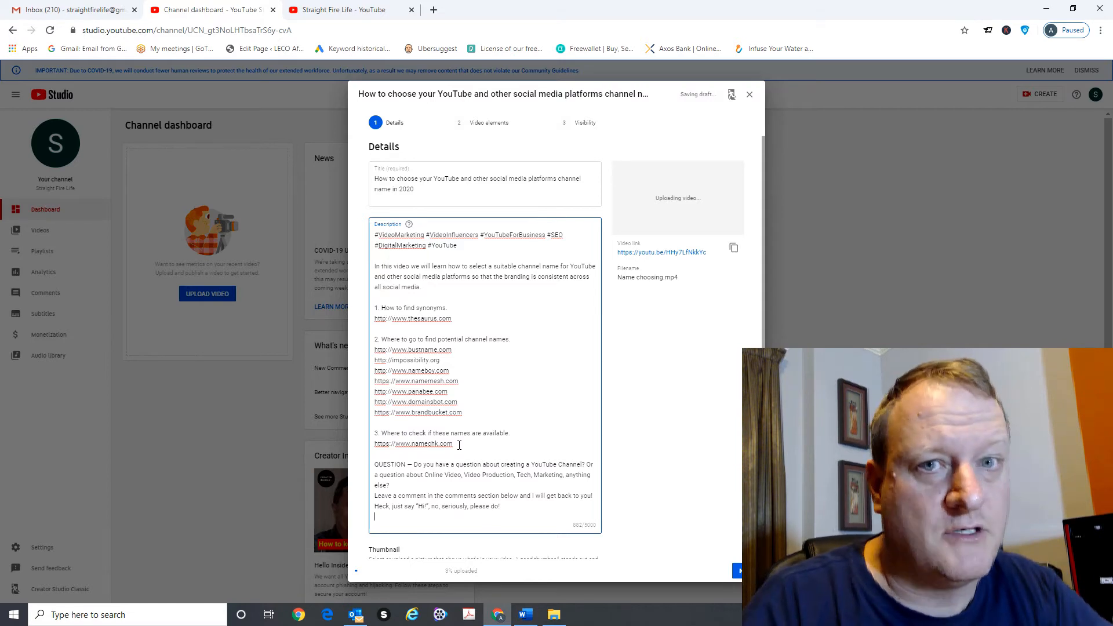
pyautogui.press('Return')
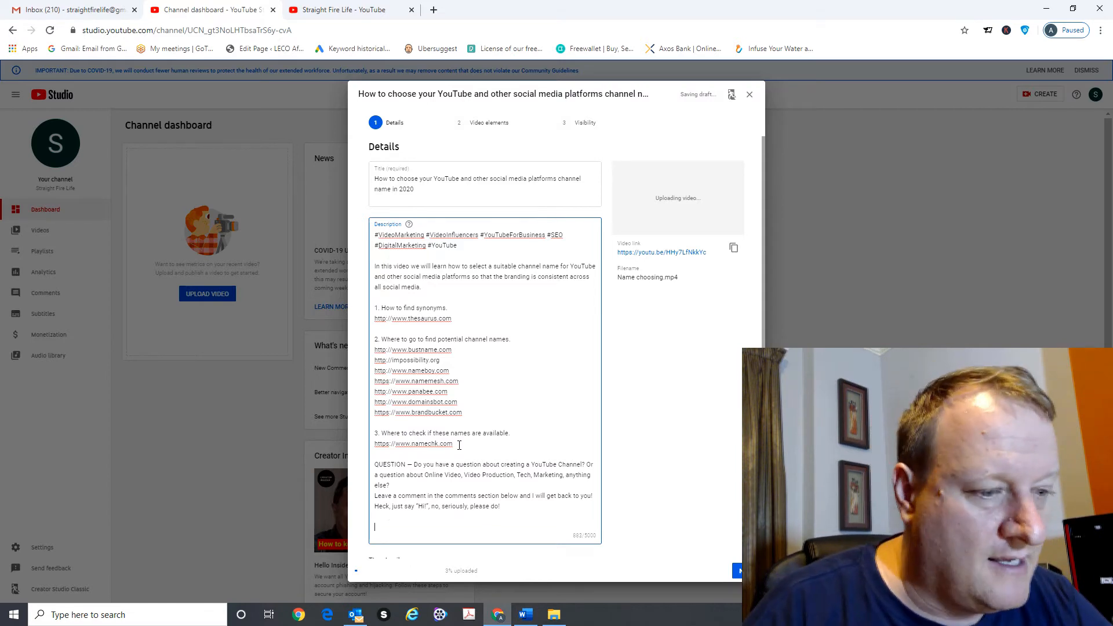
# - Copy the DISCLAIMER paragraph from the Word document and paste it into the video description below the viewer question
pyautogui.click(533, 614)
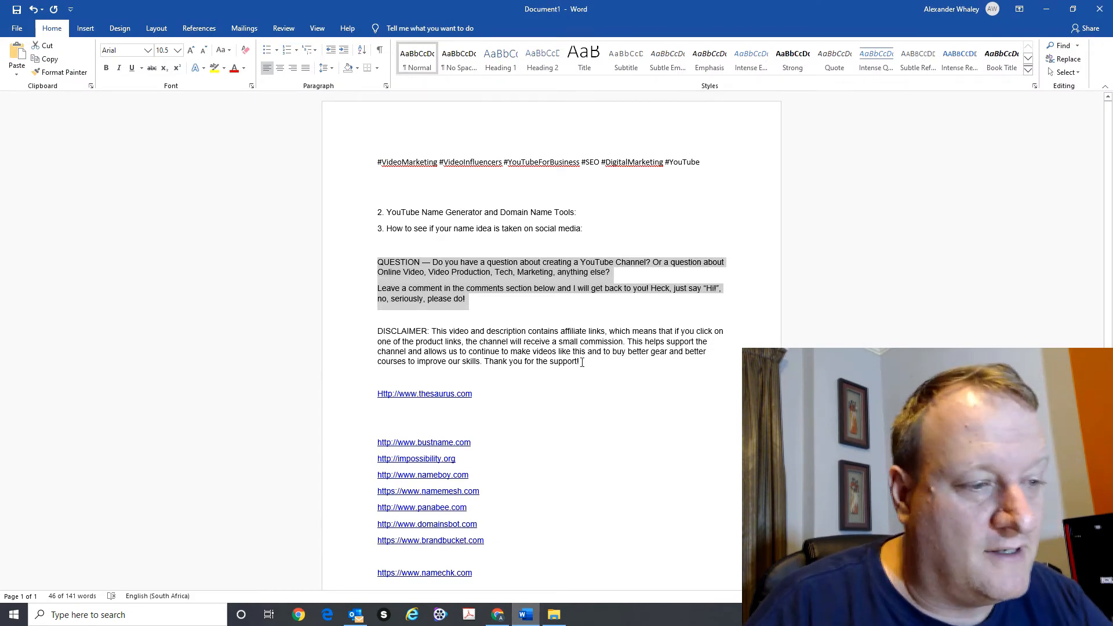
pyautogui.moveTo(582, 362); pyautogui.dragTo(379, 318)
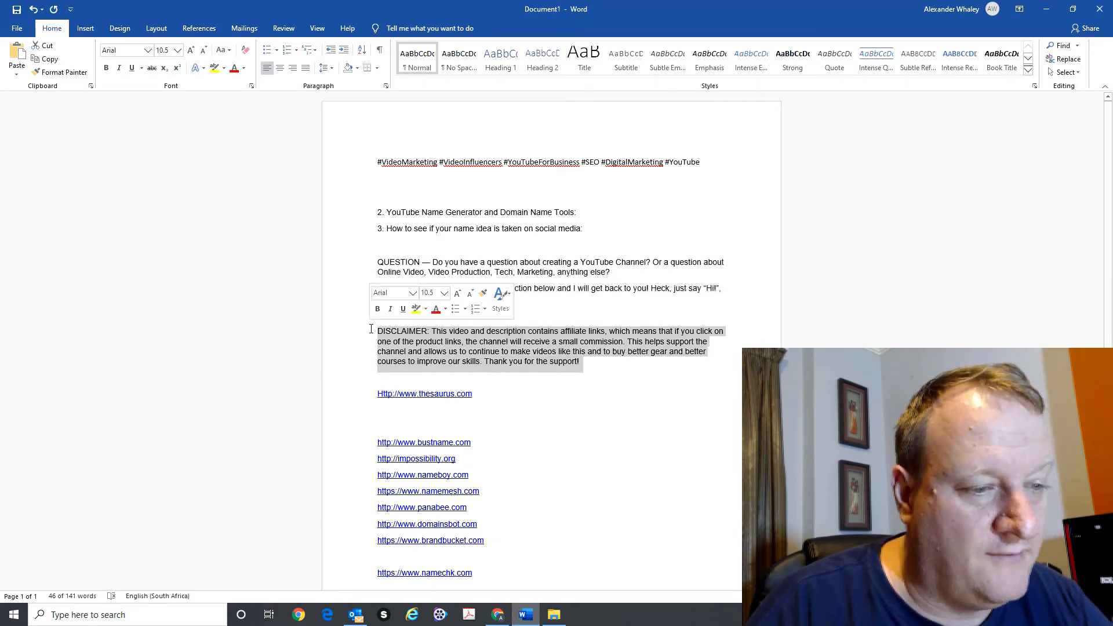
pyautogui.hotkey('ctrl', 'c')
pyautogui.click(498, 614)
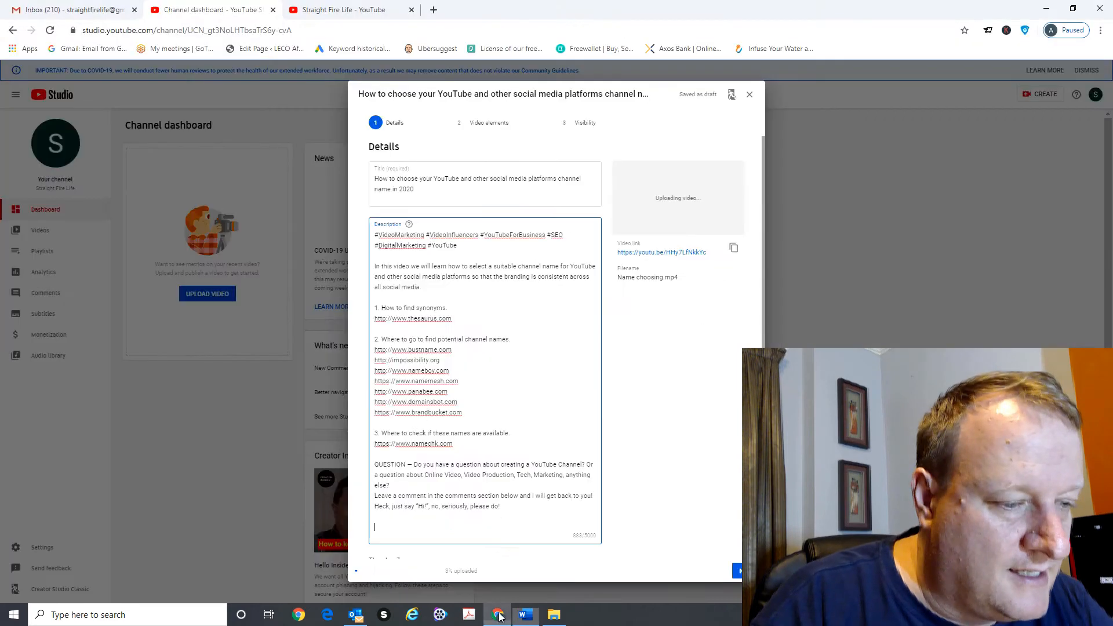
pyautogui.click(428, 552)
pyautogui.hotkey('ctrl', 'v')
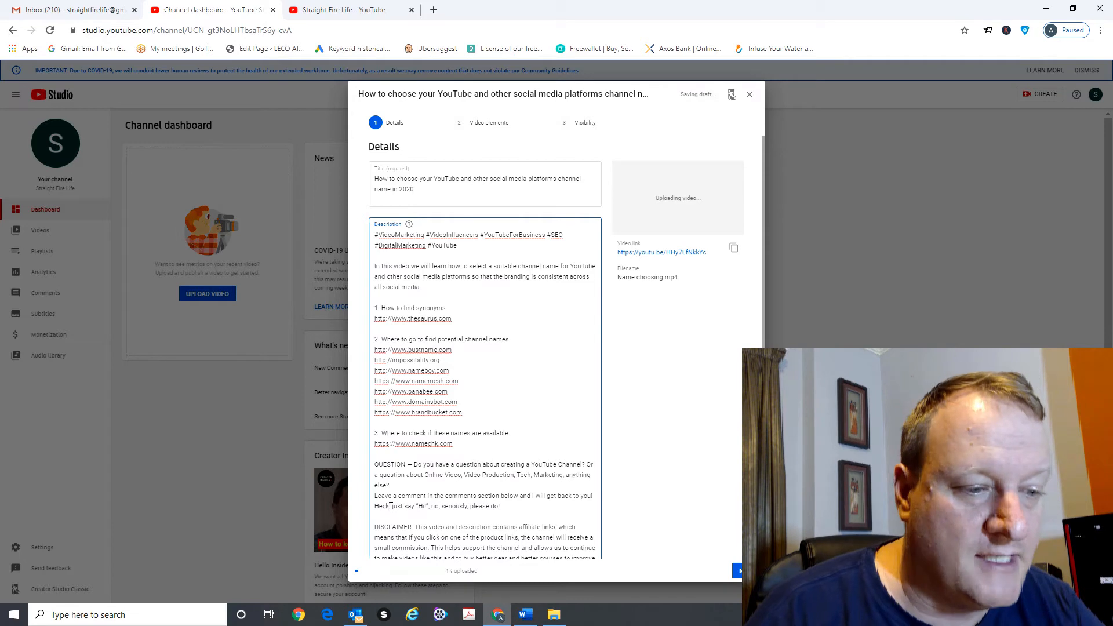
# - Replace the word "Heck" with "Hey" in the comment invitation of the description
pyautogui.moveTo(389, 507); pyautogui.dragTo(382, 508)
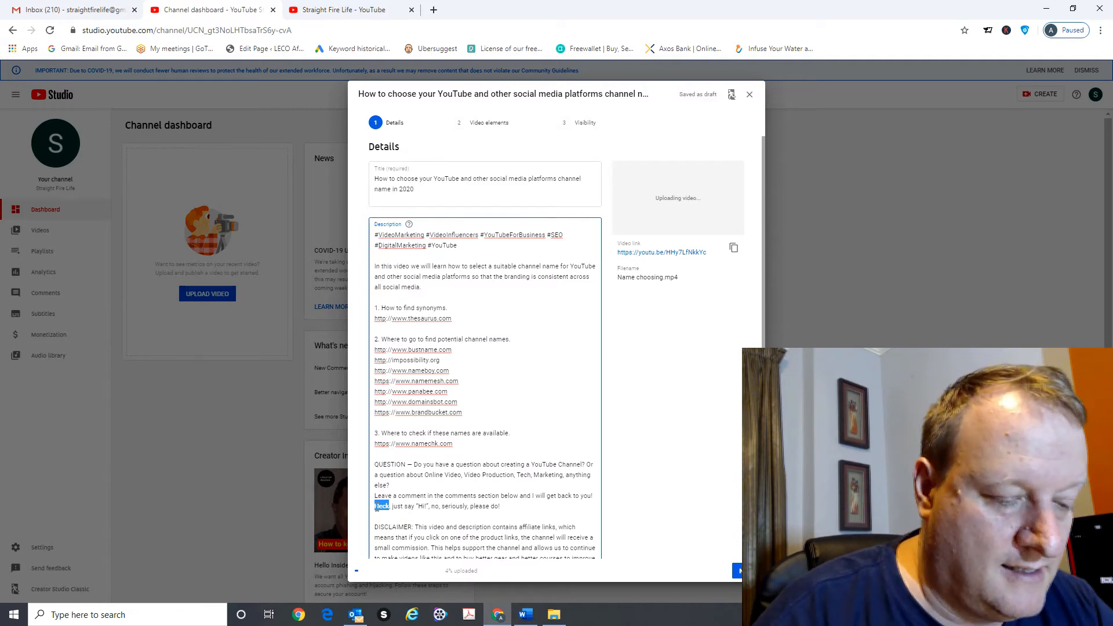
pyautogui.write('Hey')
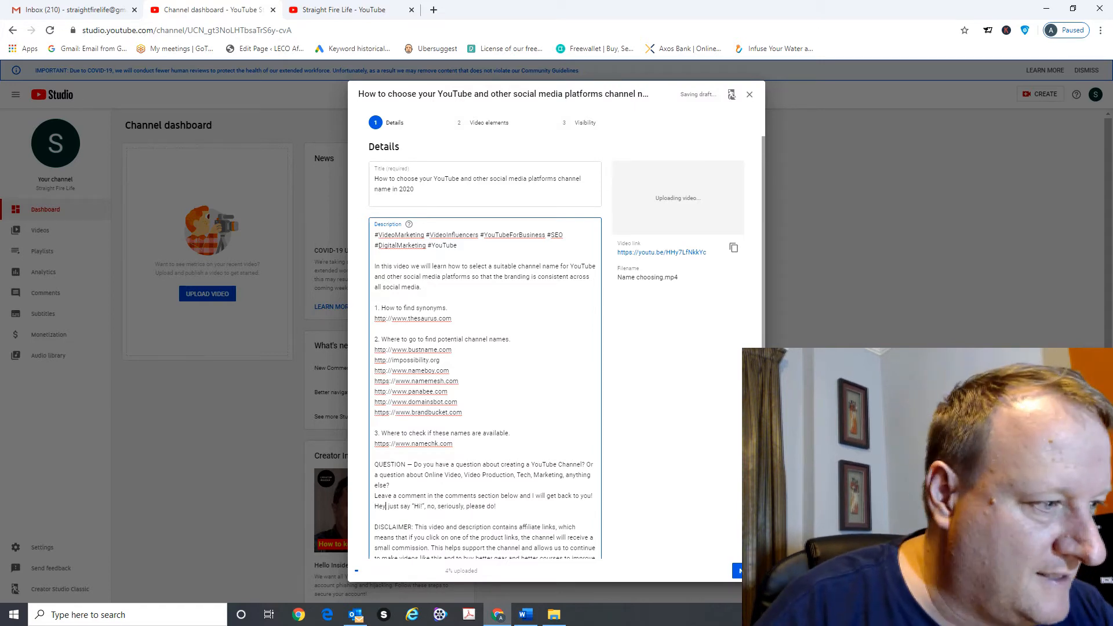
# - Upload Channel Name.jpg from the First Video folder as the video's custom thumbnail
pyautogui.click(763, 406)
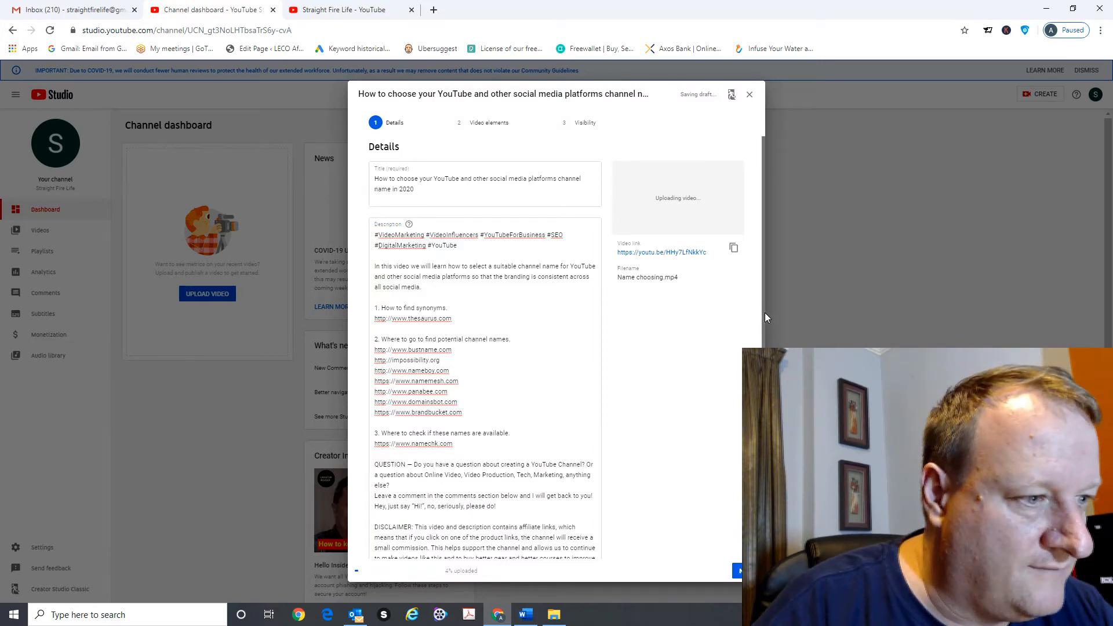
pyautogui.scroll(-5, 764, 312)
pyautogui.scroll(-1, 763, 331)
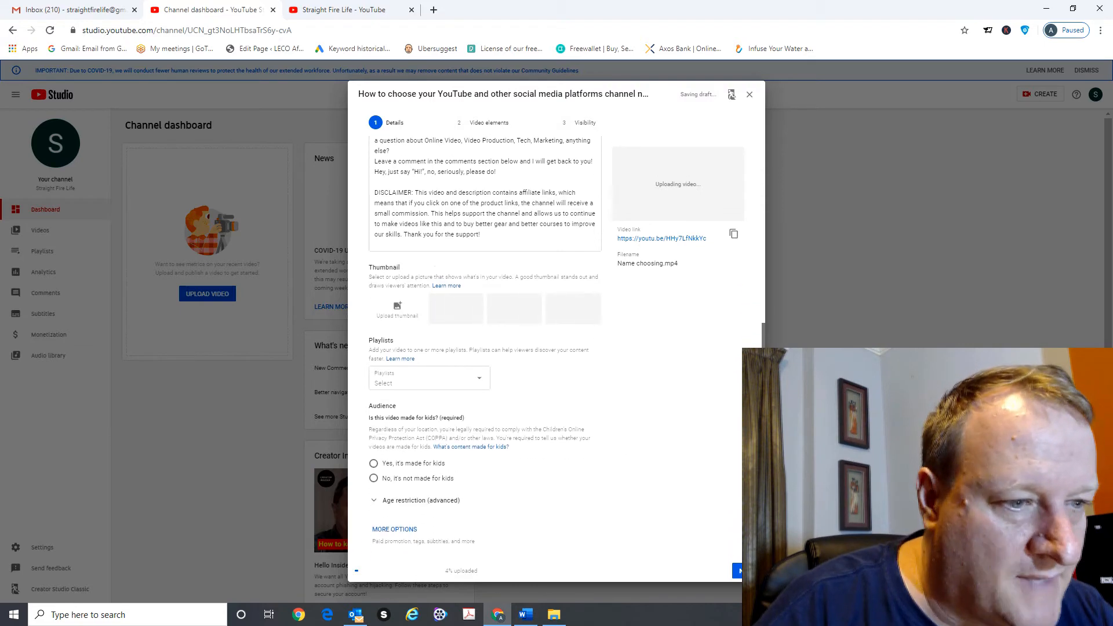
pyautogui.click(418, 319)
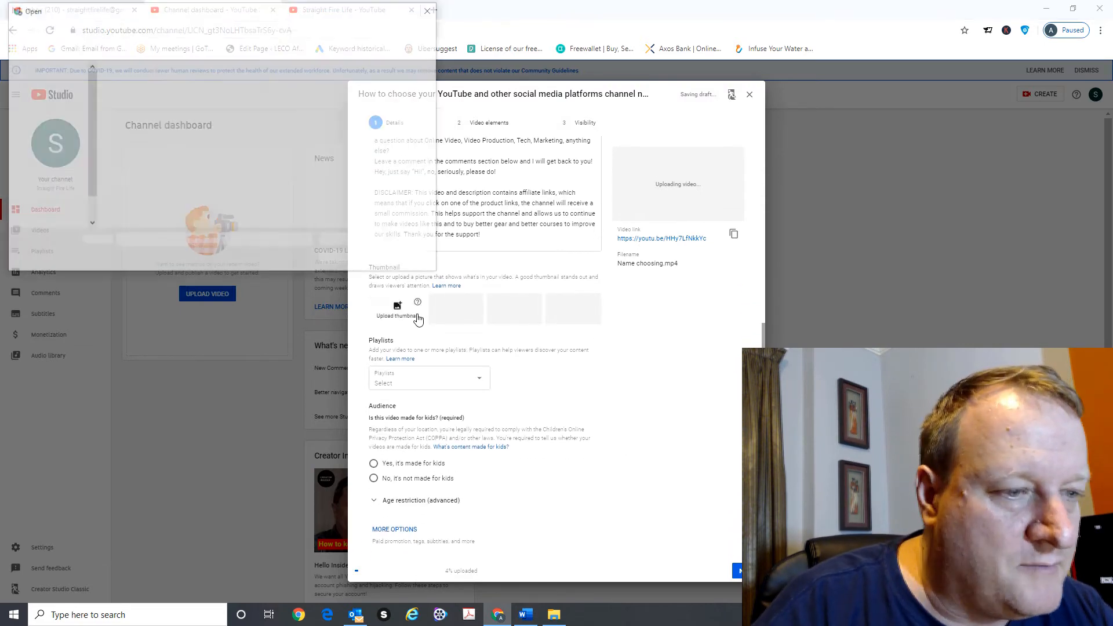
pyautogui.click(136, 107)
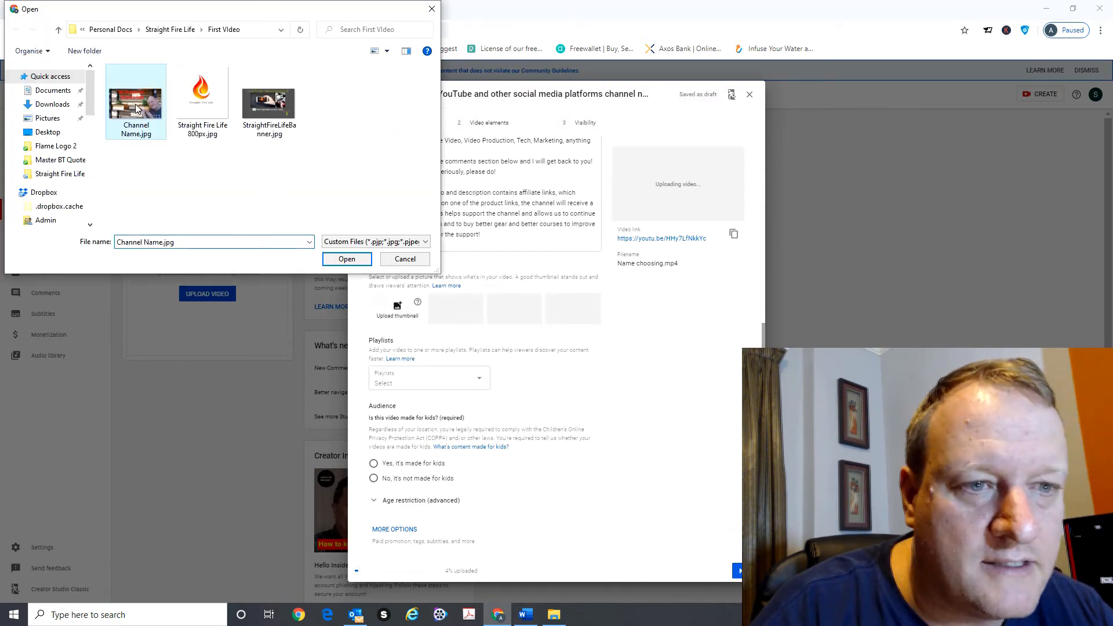
pyautogui.click(346, 259)
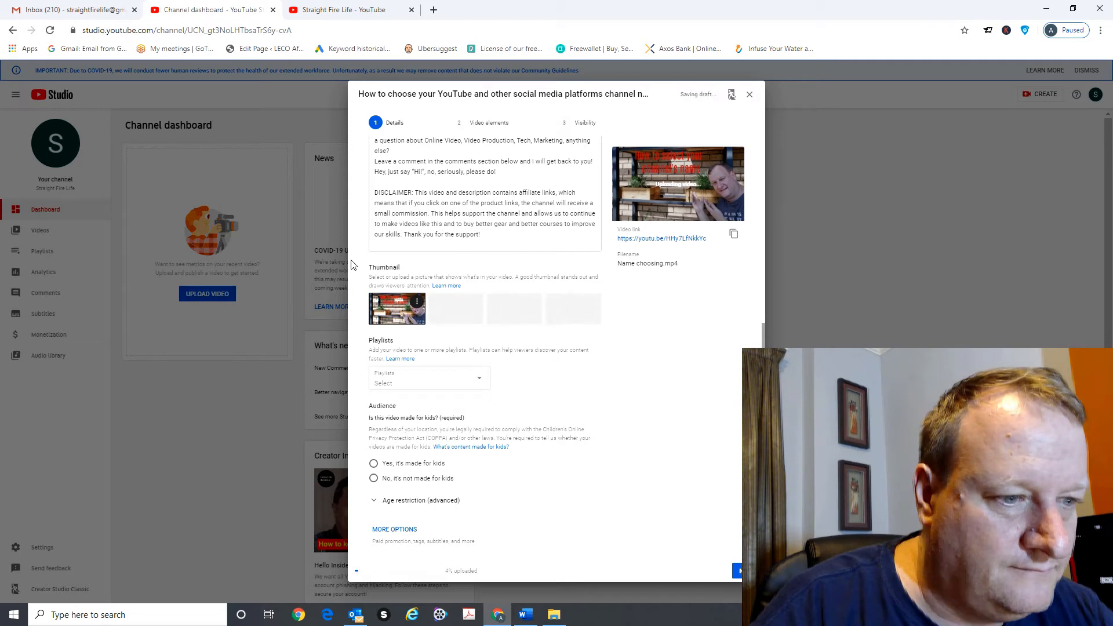
# - Open the form for creating a new playlist for the video
pyautogui.click(480, 382)
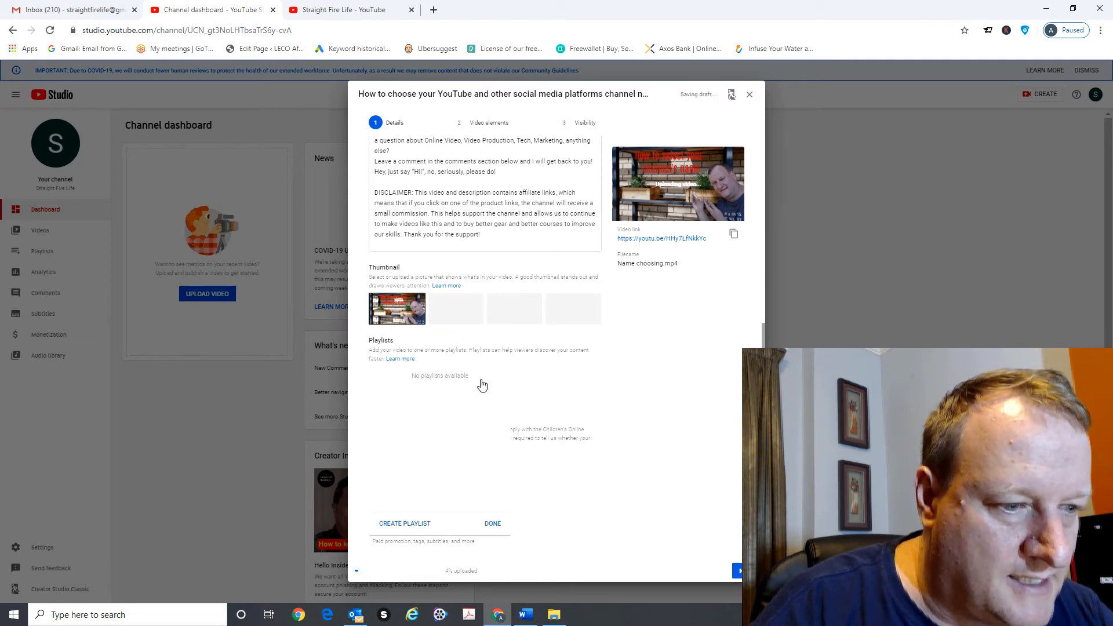
pyautogui.click(421, 524)
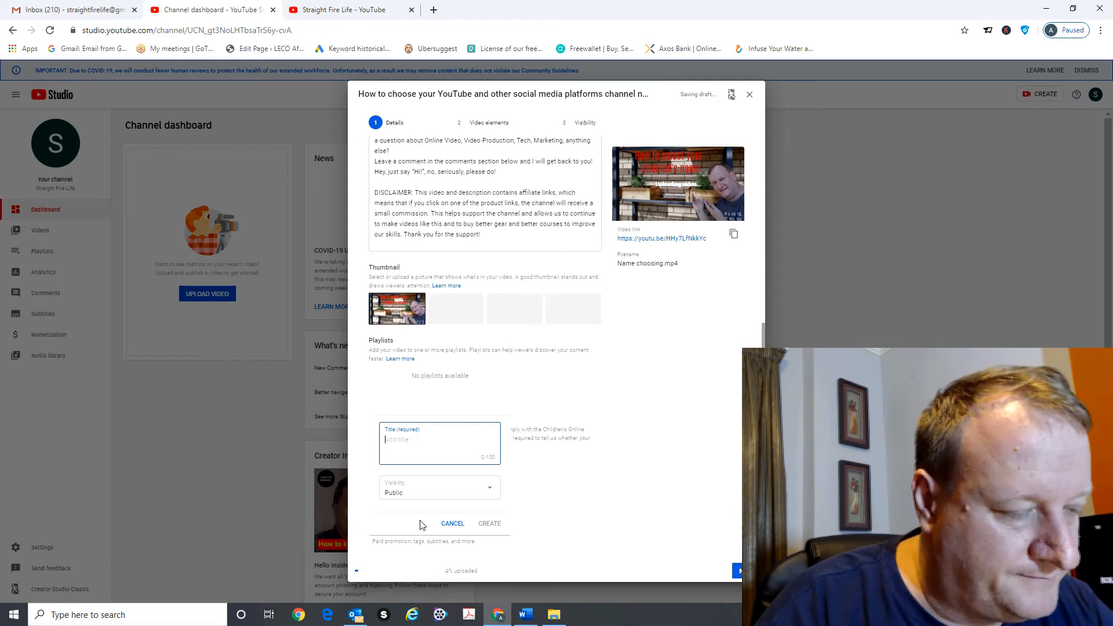
pyautogui.write('Settin')
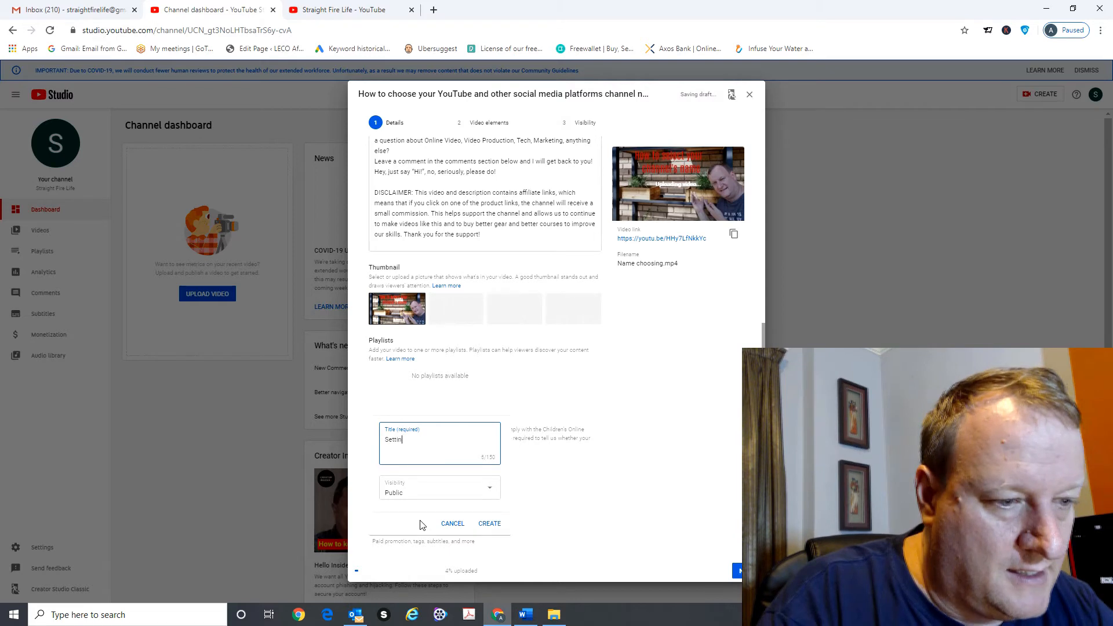
pyautogui.write('g')
pyautogui.press('BackSpace')
pyautogui.press('BackSpace')
pyautogui.press('BackSpace')
pyautogui.press('BackSpace')
pyautogui.press('BackSpace')
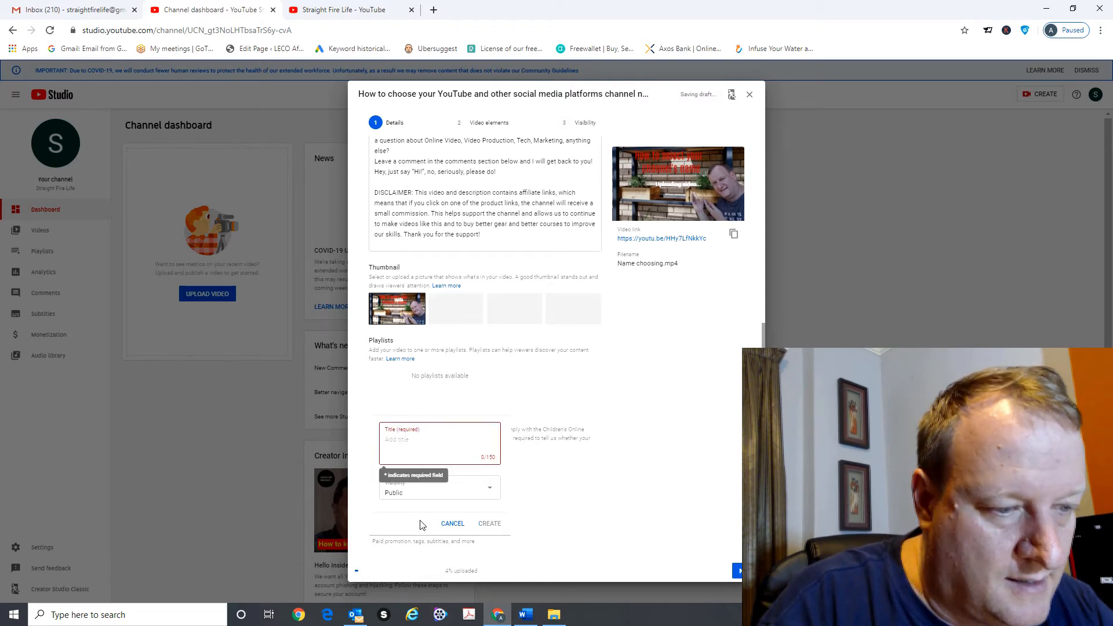
# - Create an Unlisted playlist titled "Media Creation" and assign the video to it
pyautogui.write('Media Creation')
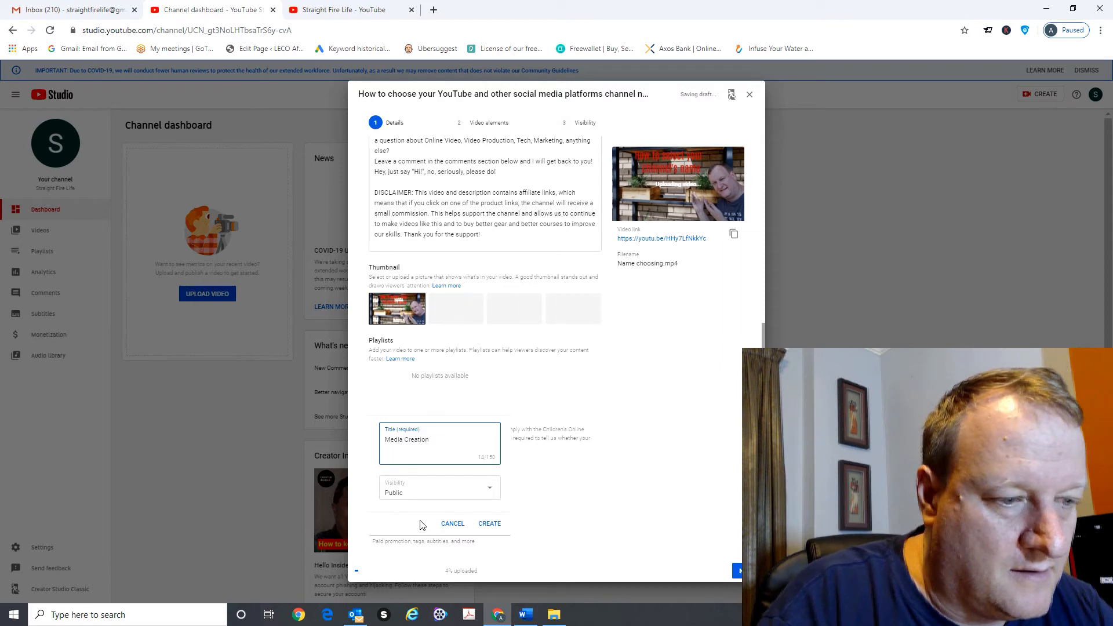
pyautogui.click(484, 494)
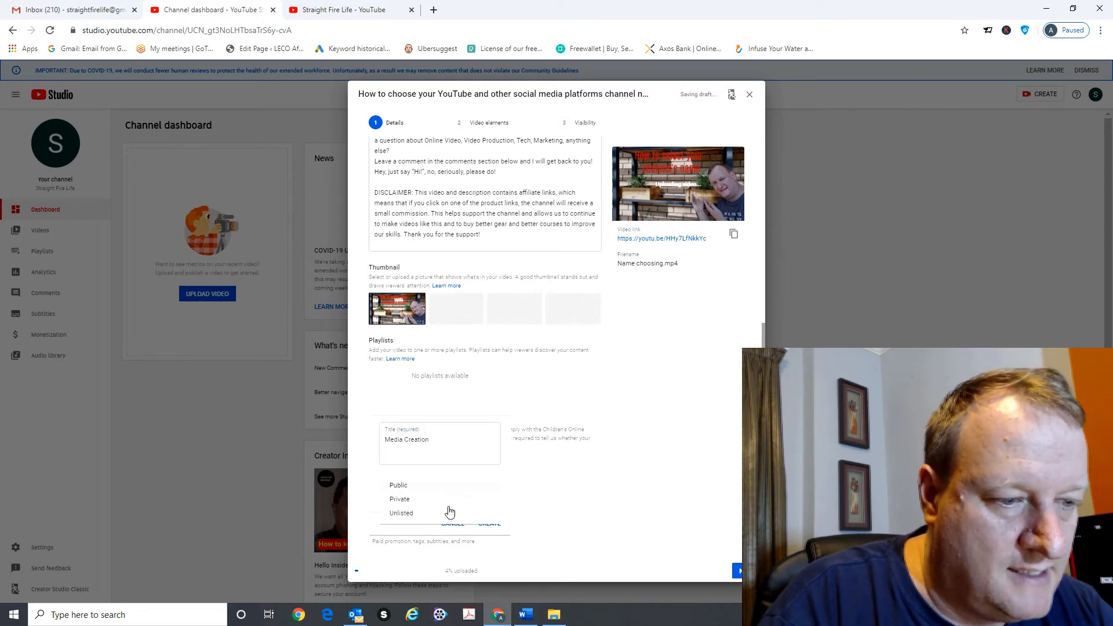
pyautogui.click(450, 512)
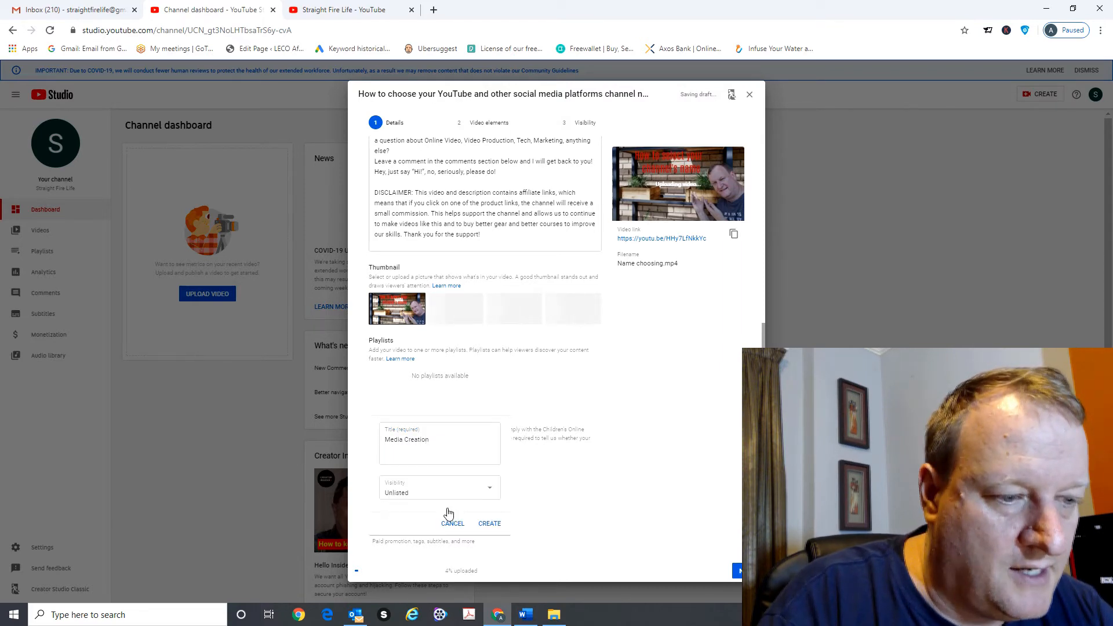
pyautogui.click(487, 524)
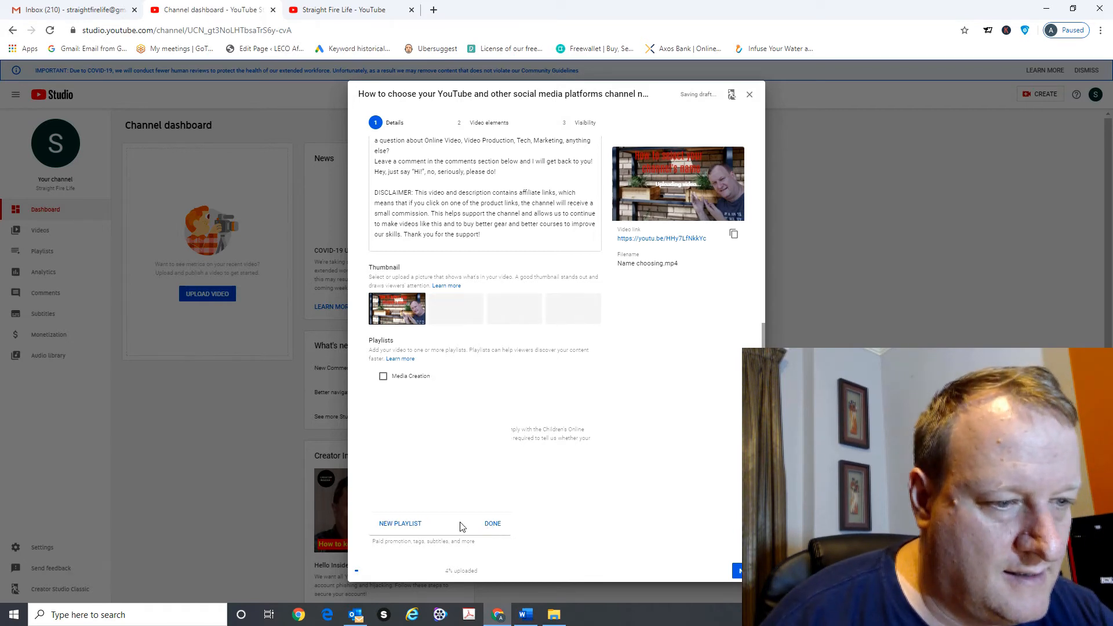
pyautogui.click(384, 377)
pyautogui.click(493, 524)
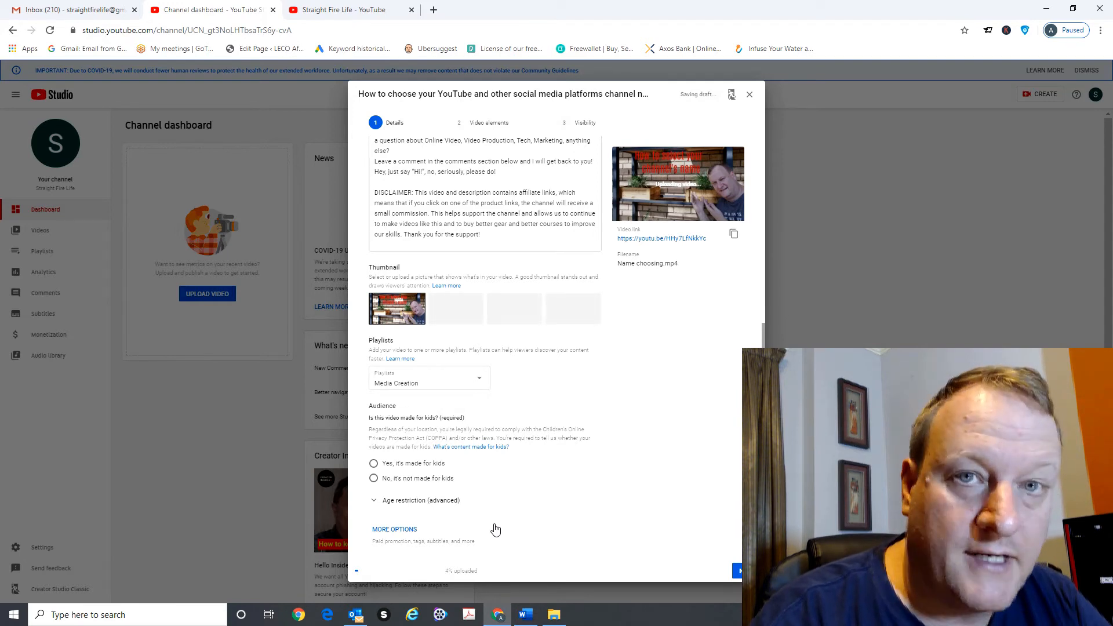
# - Read the help article on what counts as content made for kids, closing the separate Straight Fire Life channel page
pyautogui.click(474, 448)
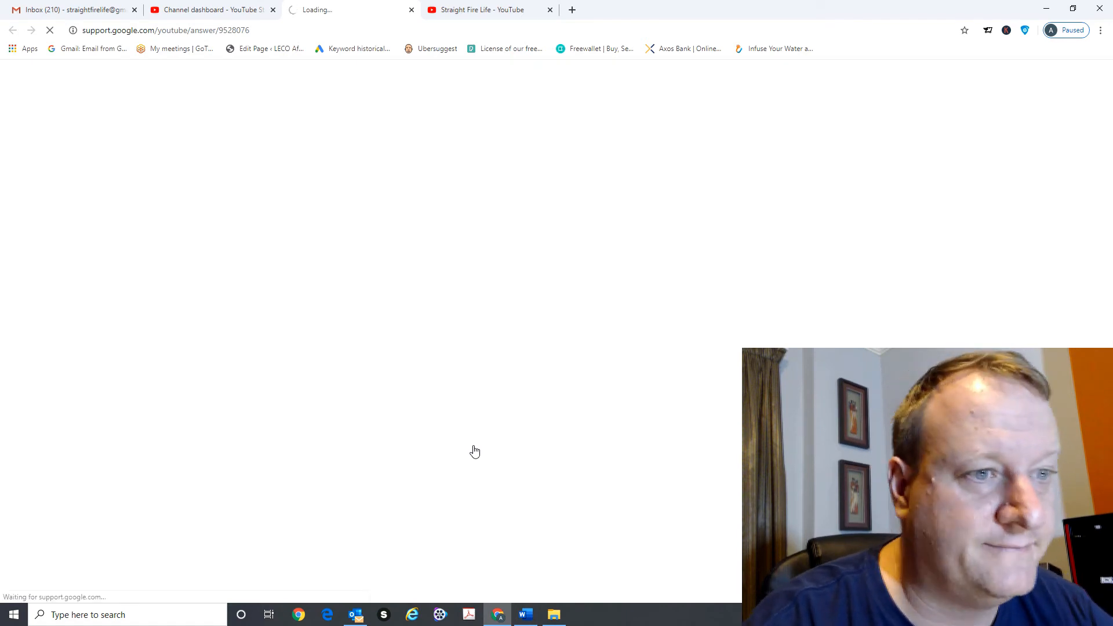
pyautogui.click(491, 7)
pyautogui.click(550, 10)
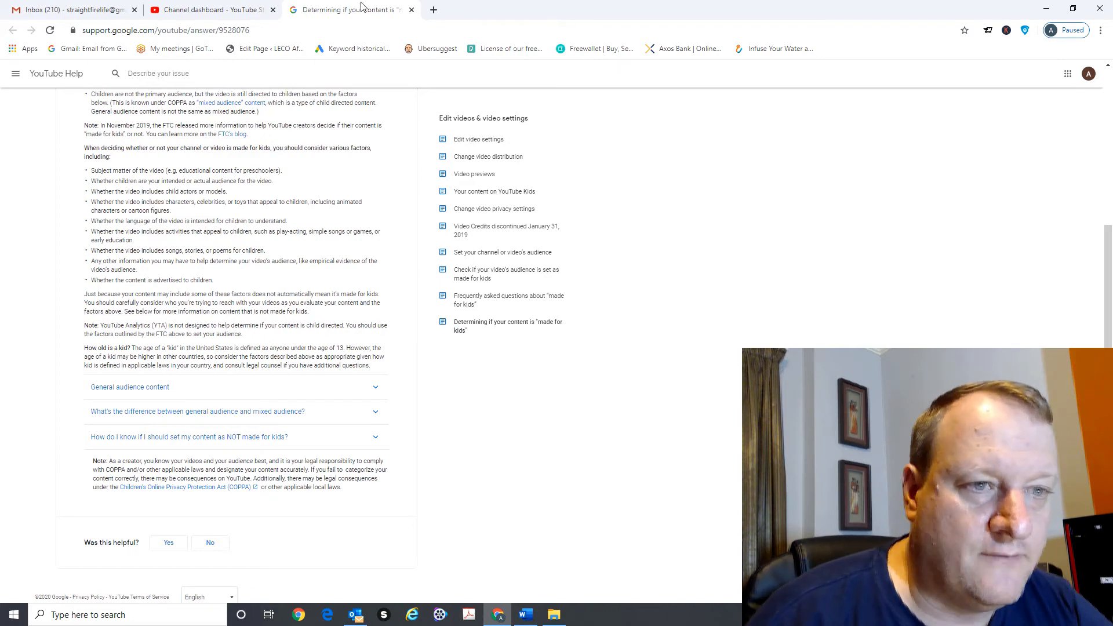
pyautogui.click(251, 16)
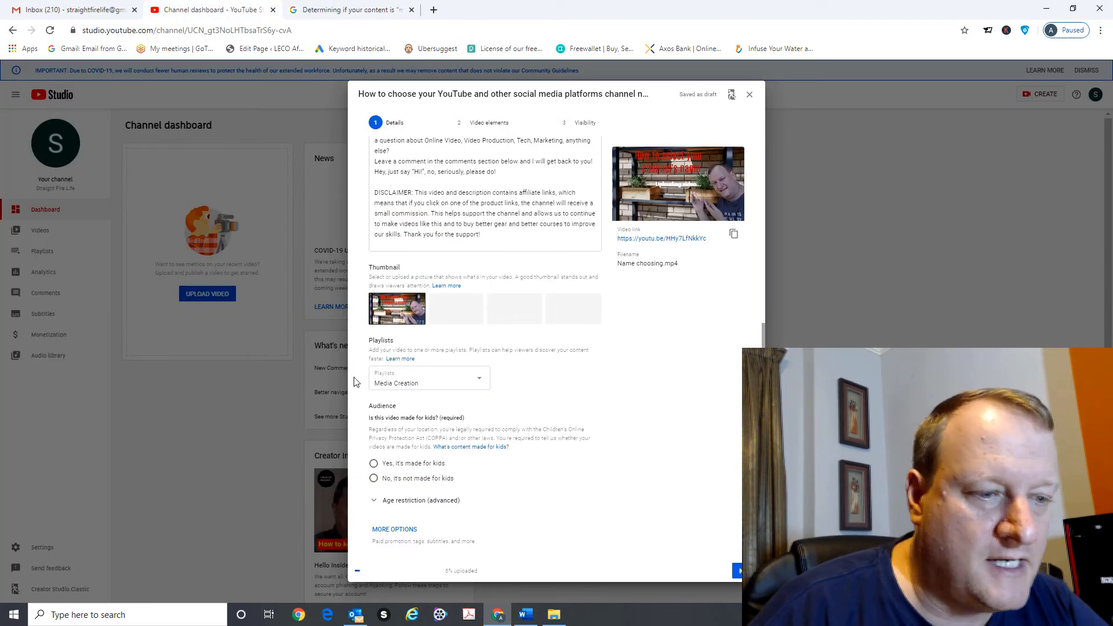
# - Mark the video as not made for kids, check the age restriction options and continue to the next upload stage
pyautogui.click(374, 479)
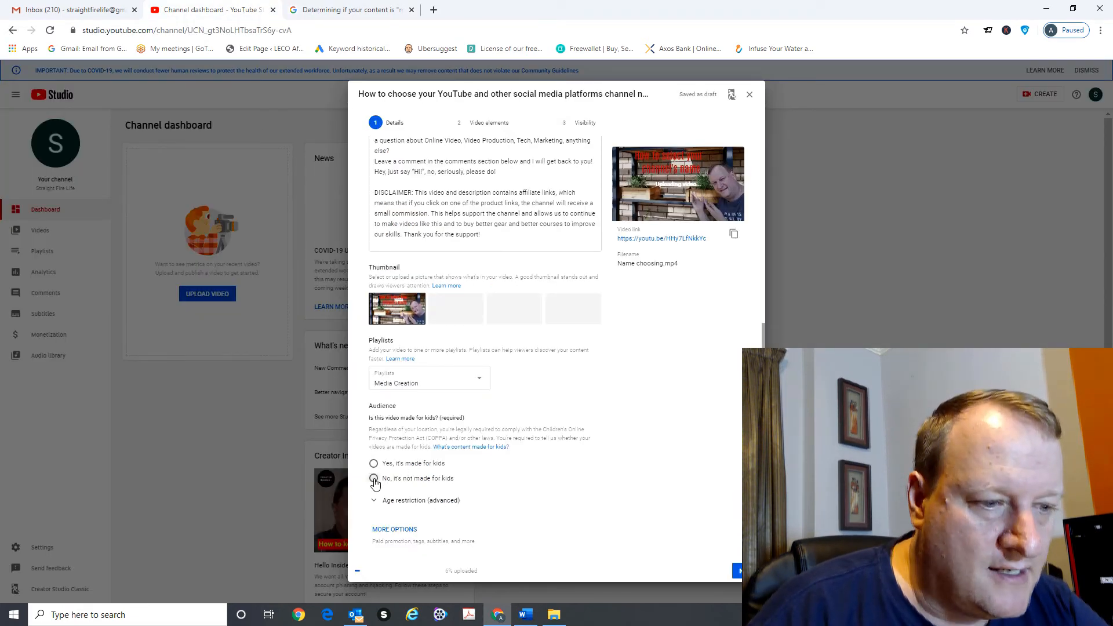
pyautogui.click(374, 501)
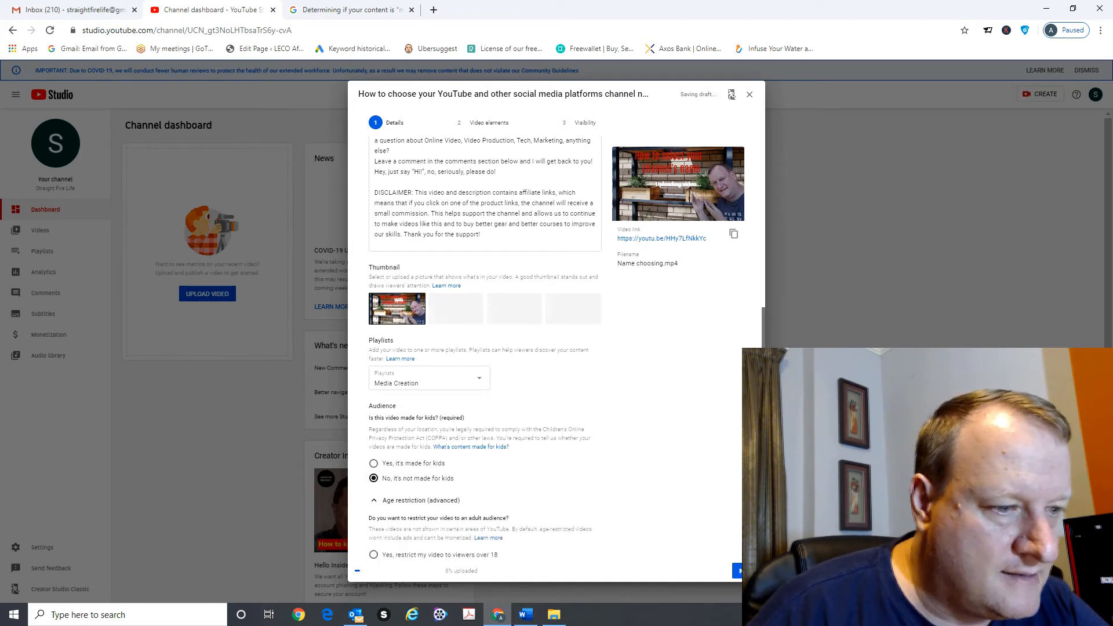
pyautogui.scroll(-2, 485, 347)
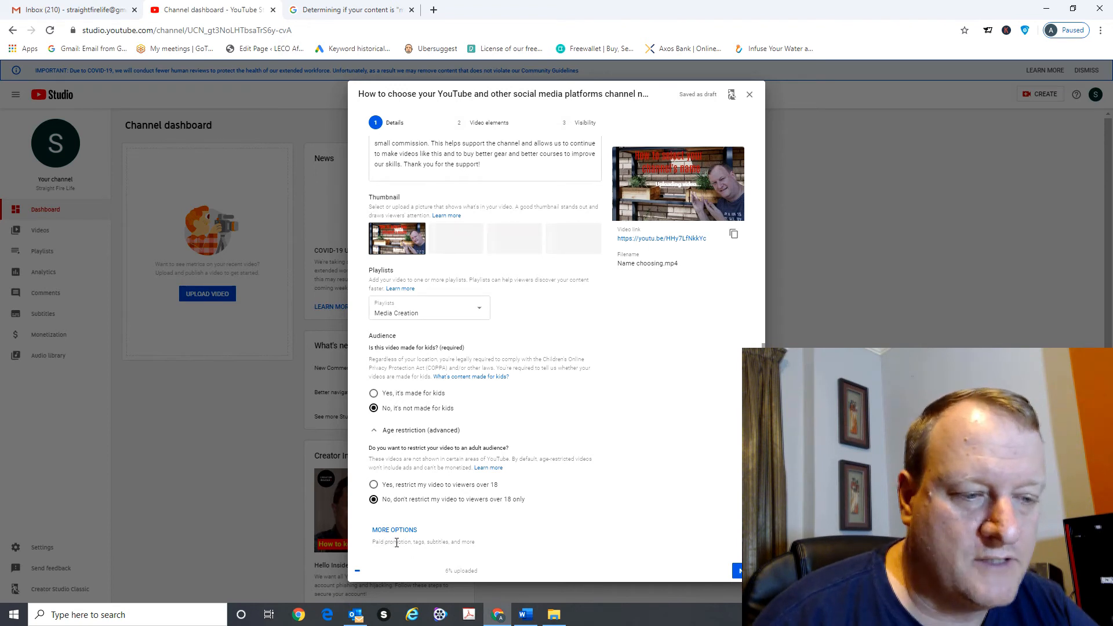
pyautogui.click(737, 571)
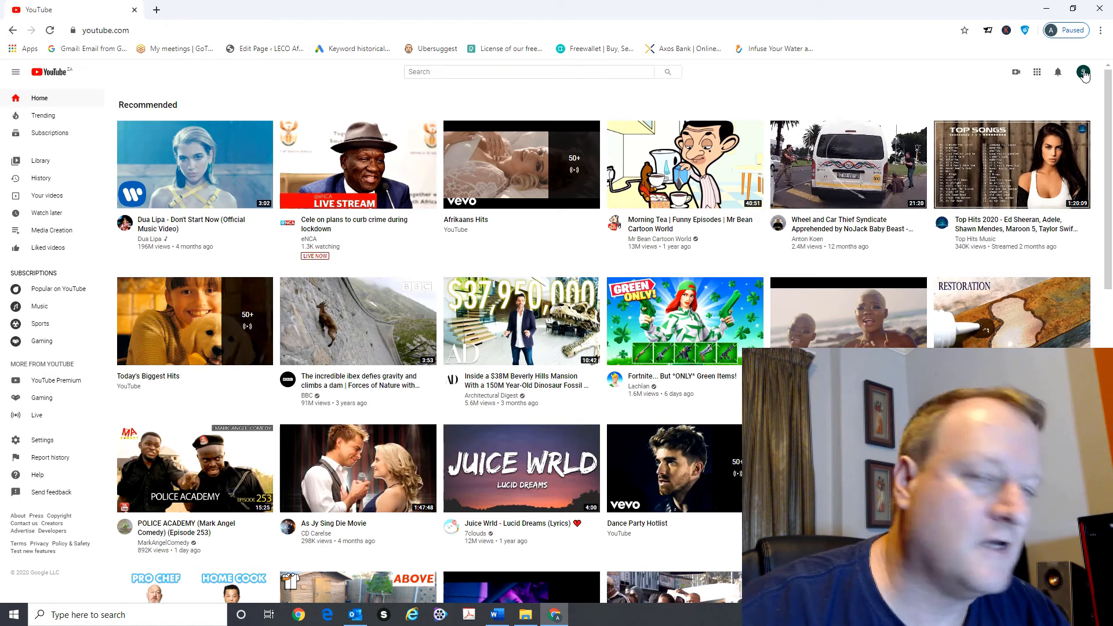
# - Open the Straight Fire Life channel page from the YouTube home page and start customizing it
pyautogui.click(1083, 72)
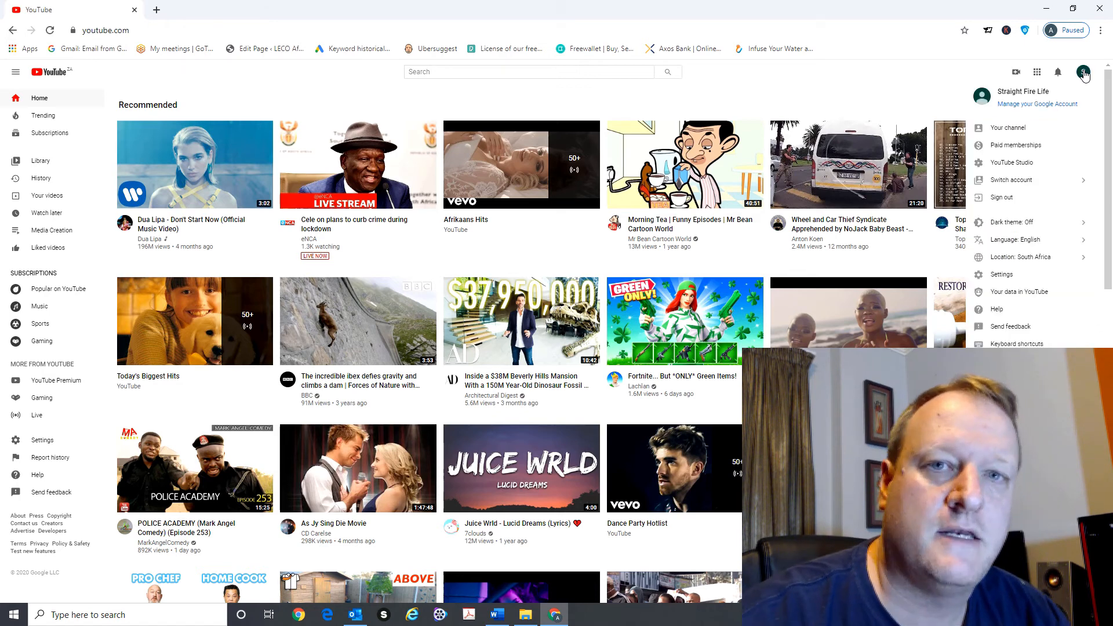
pyautogui.click(1024, 129)
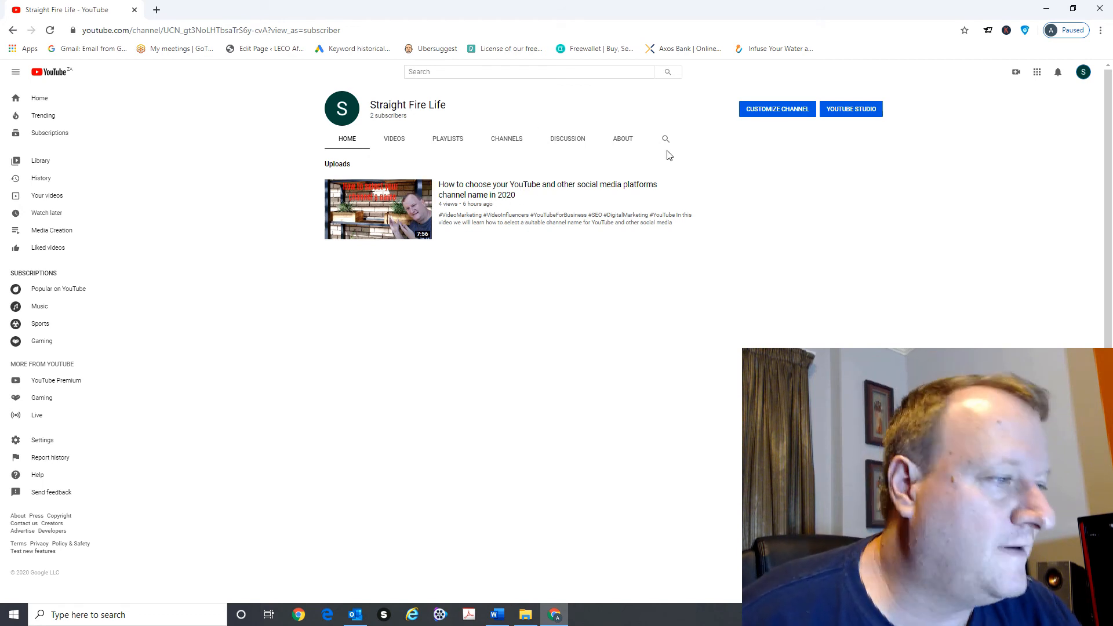
pyautogui.click(790, 112)
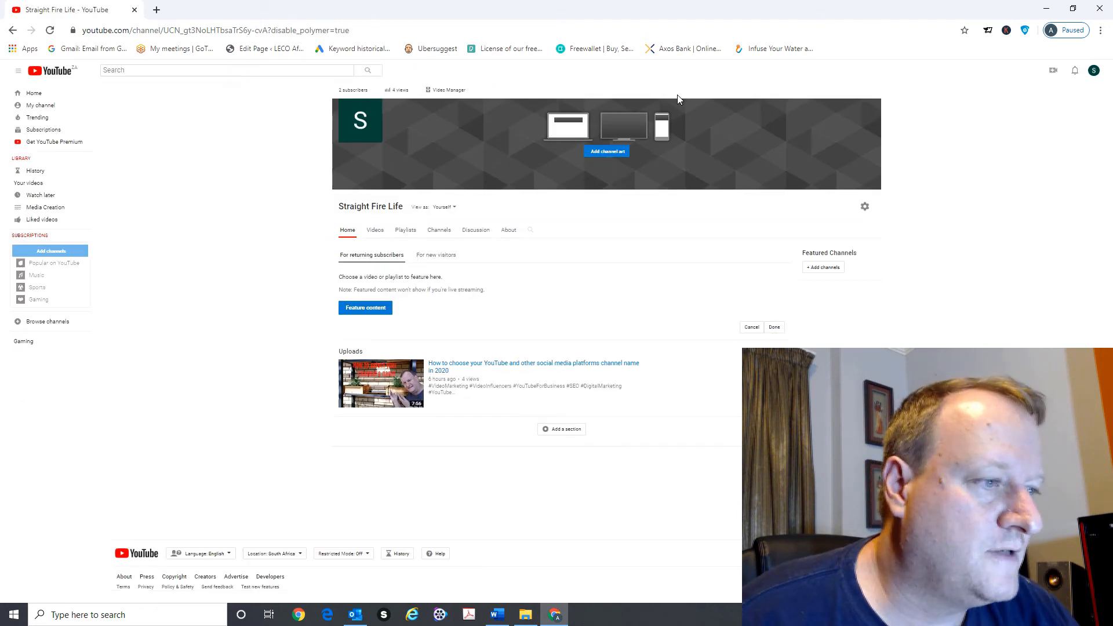
# - Upload StraightFireLifeBanner.jpg as the channel art, crop it slightly from its lower-left corner and apply it
pyautogui.click(607, 152)
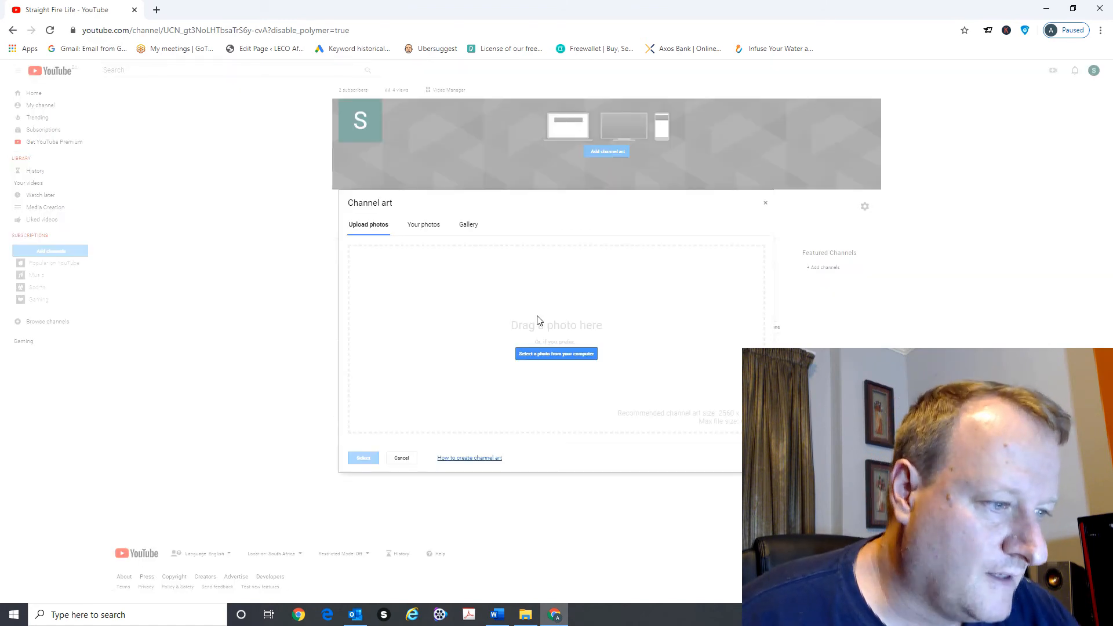
pyautogui.click(545, 354)
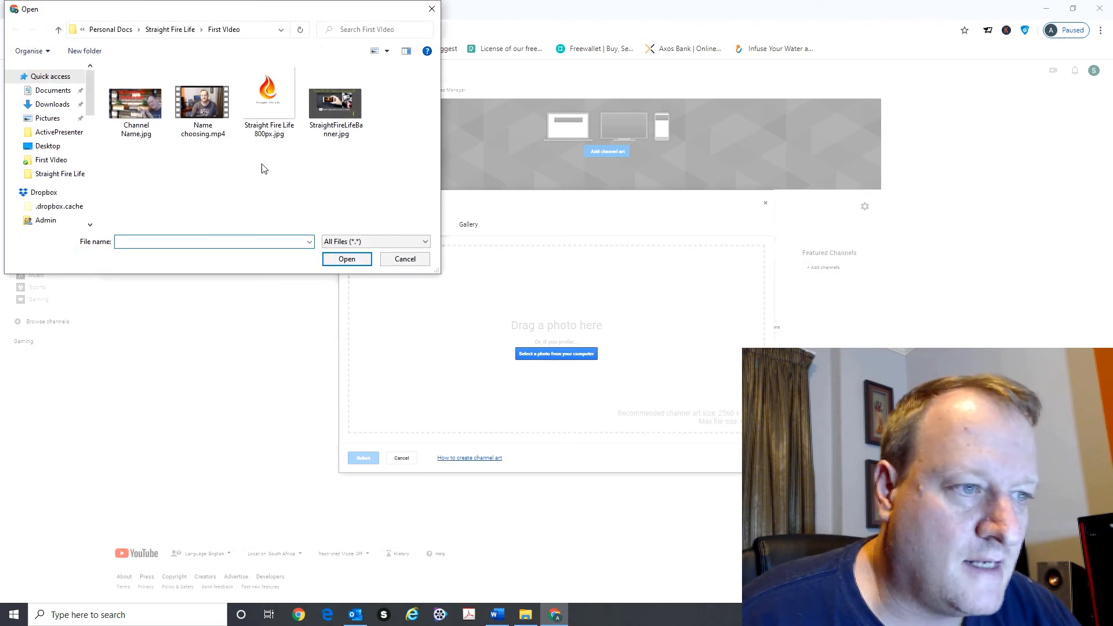
pyautogui.click(335, 101)
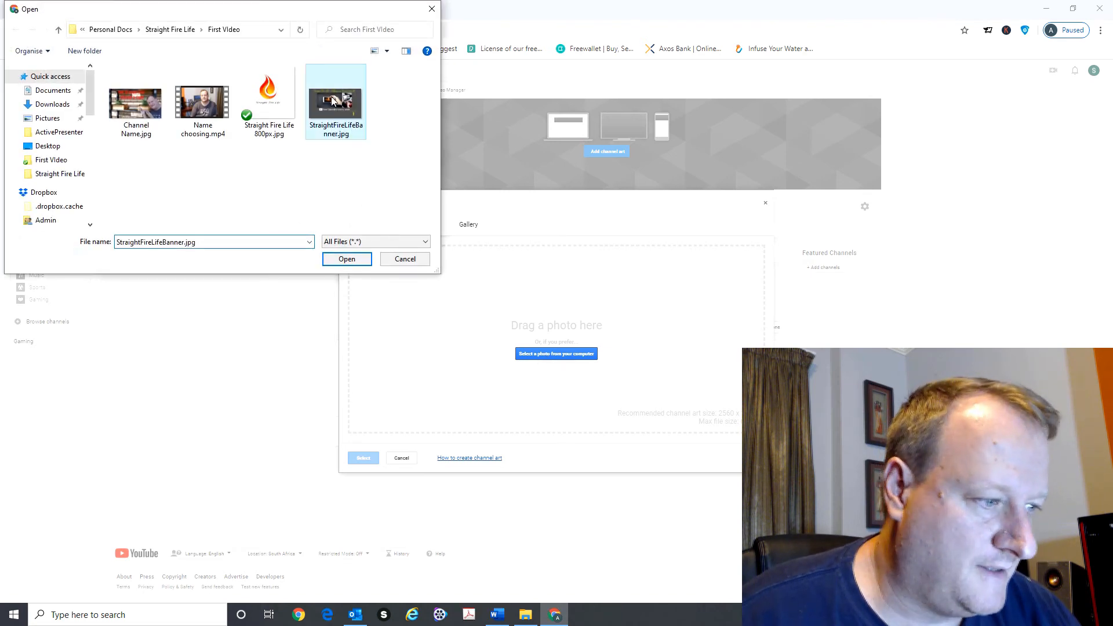
pyautogui.click(347, 258)
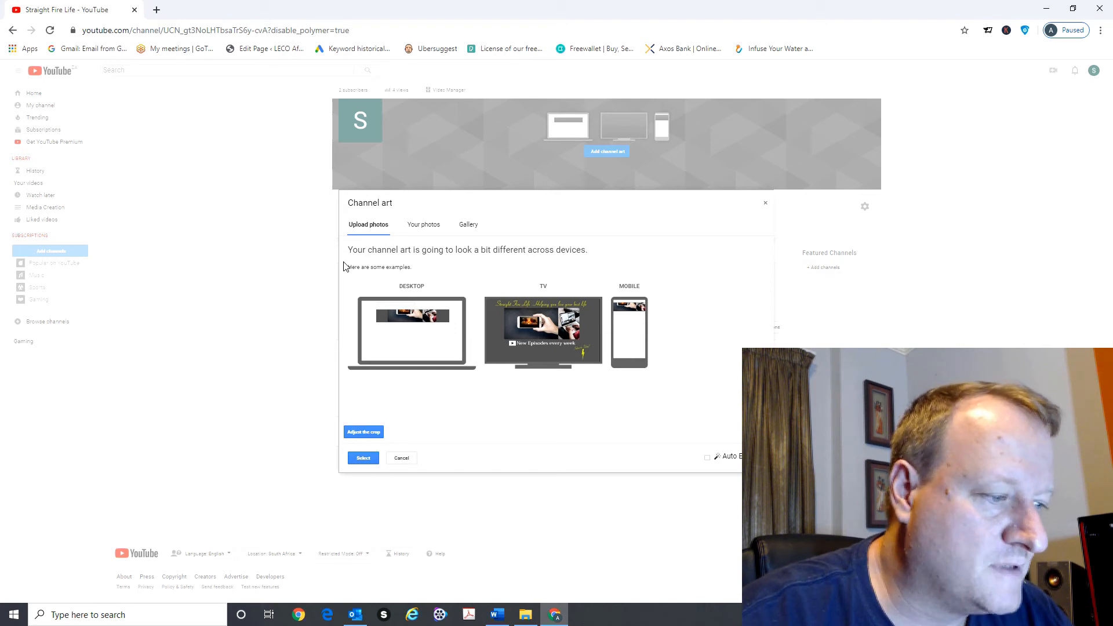
pyautogui.click(374, 434)
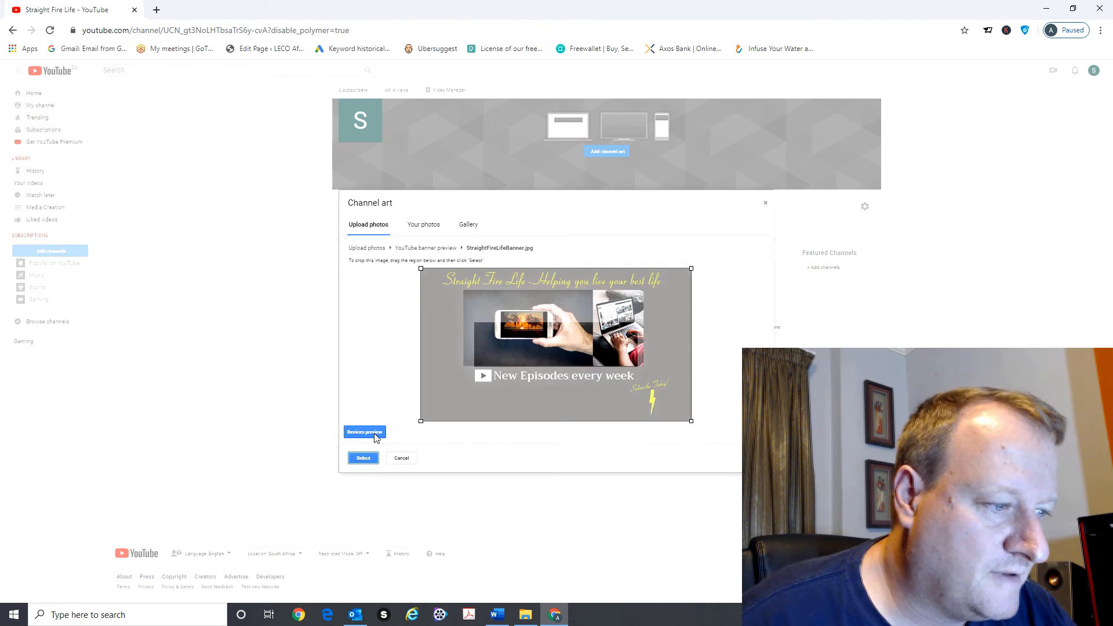
pyautogui.moveTo(420, 420); pyautogui.dragTo(427, 417)
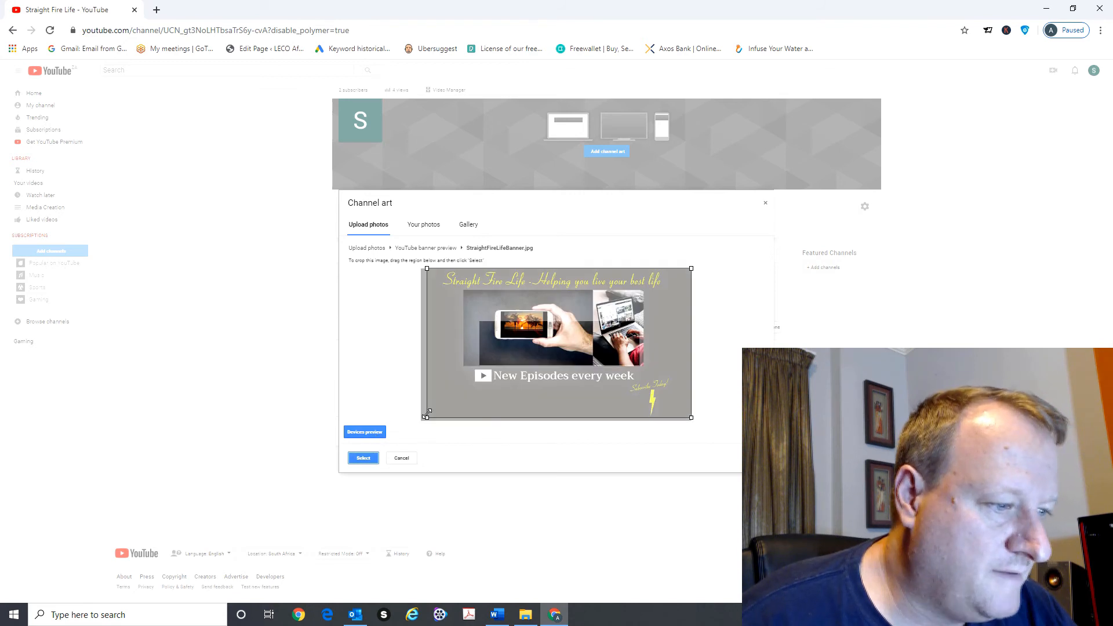
pyautogui.click(362, 458)
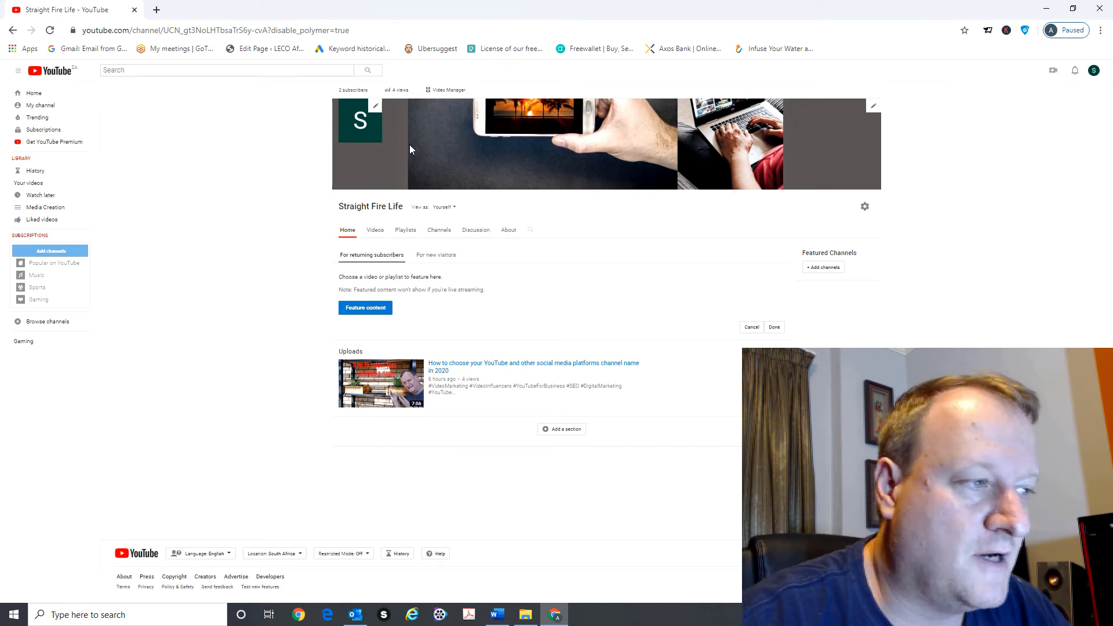
# - Open the brand account's profile photo for editing and upload Straight Fire Life 800px.jpg as the new channel icon
pyautogui.click(376, 110)
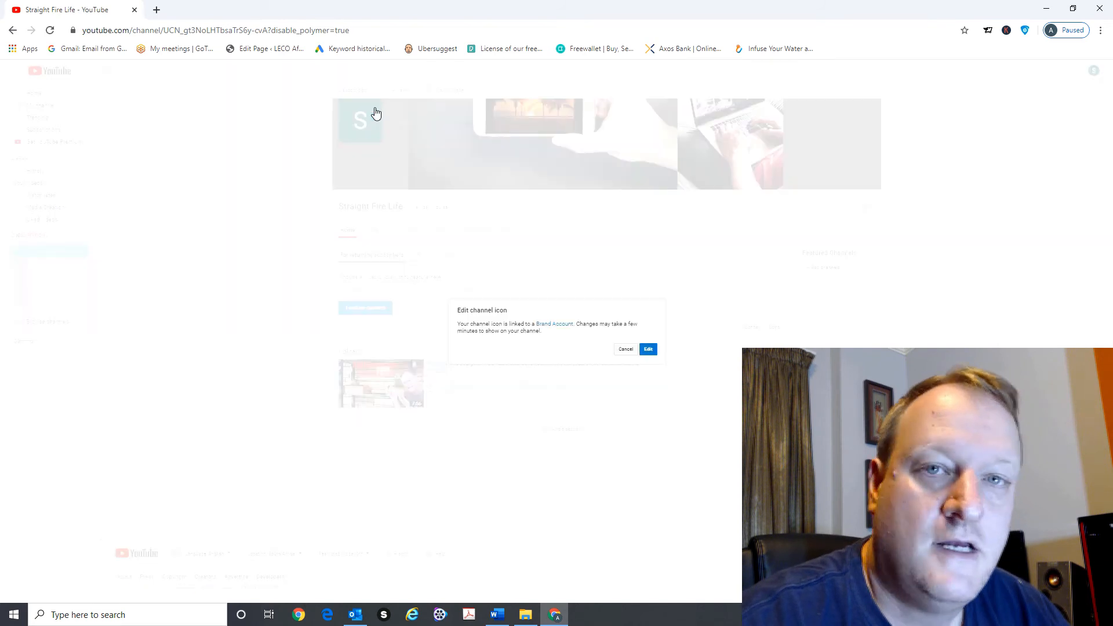
pyautogui.click(647, 349)
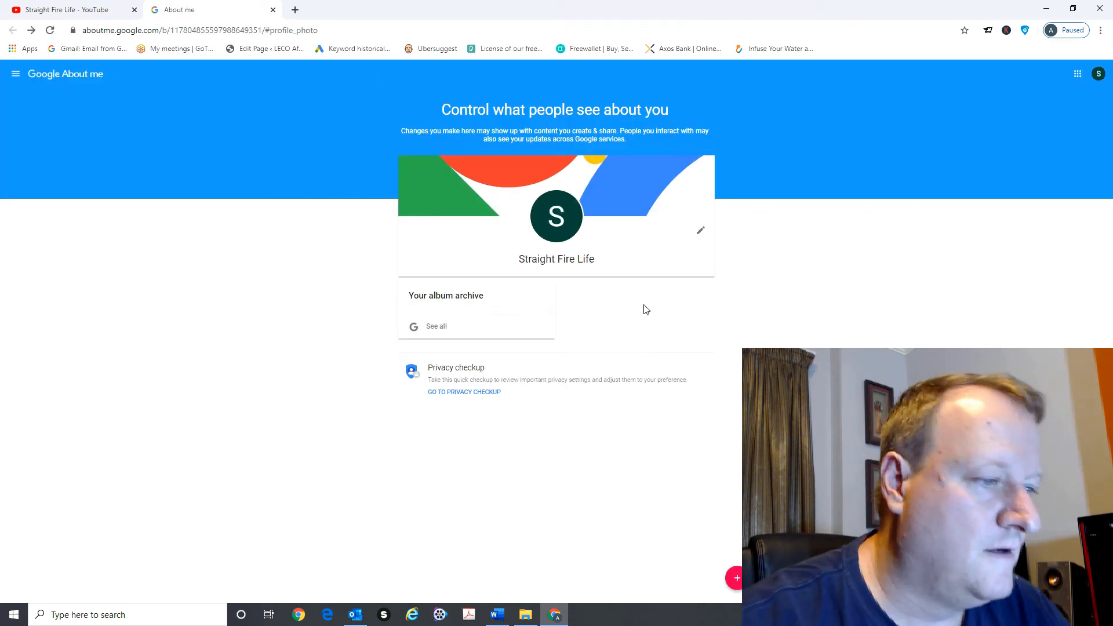
pyautogui.click(558, 218)
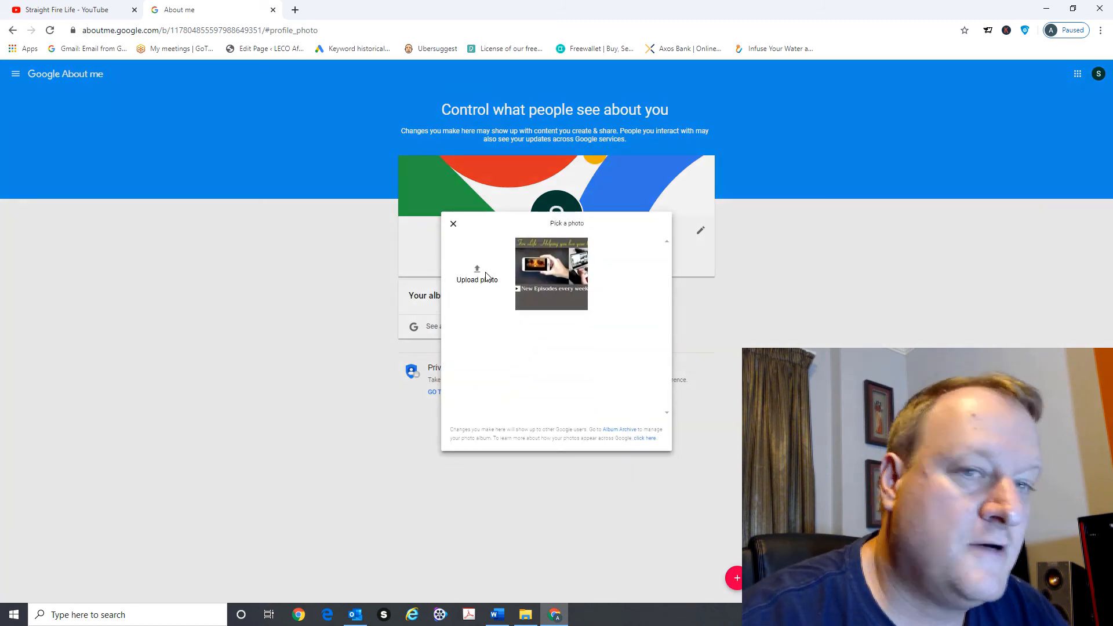
pyautogui.click(481, 274)
pyautogui.click(271, 113)
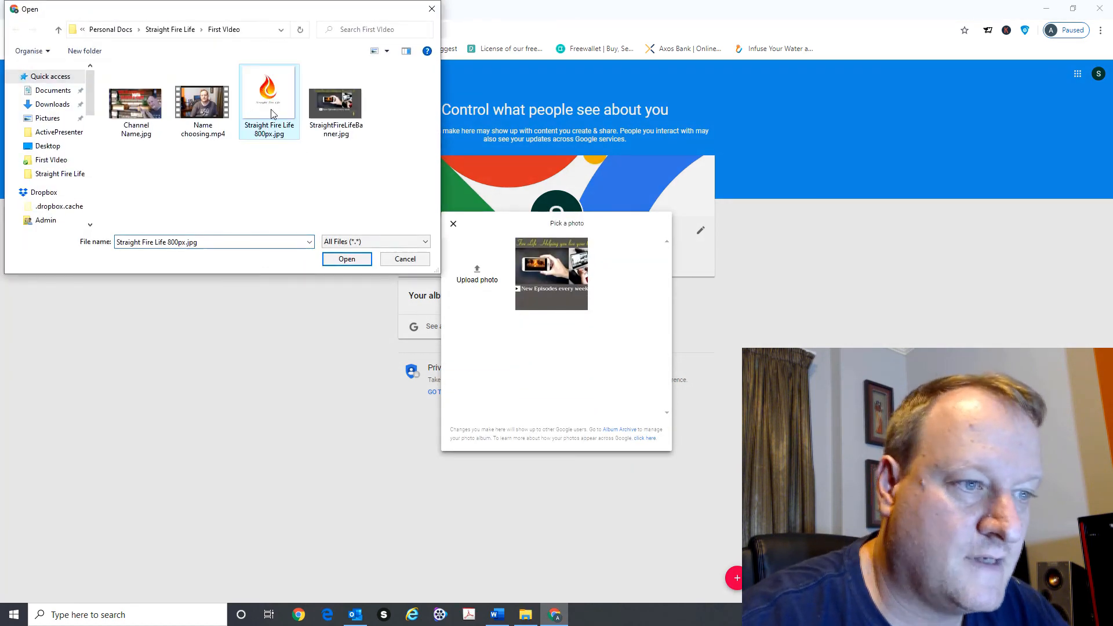
pyautogui.click(362, 259)
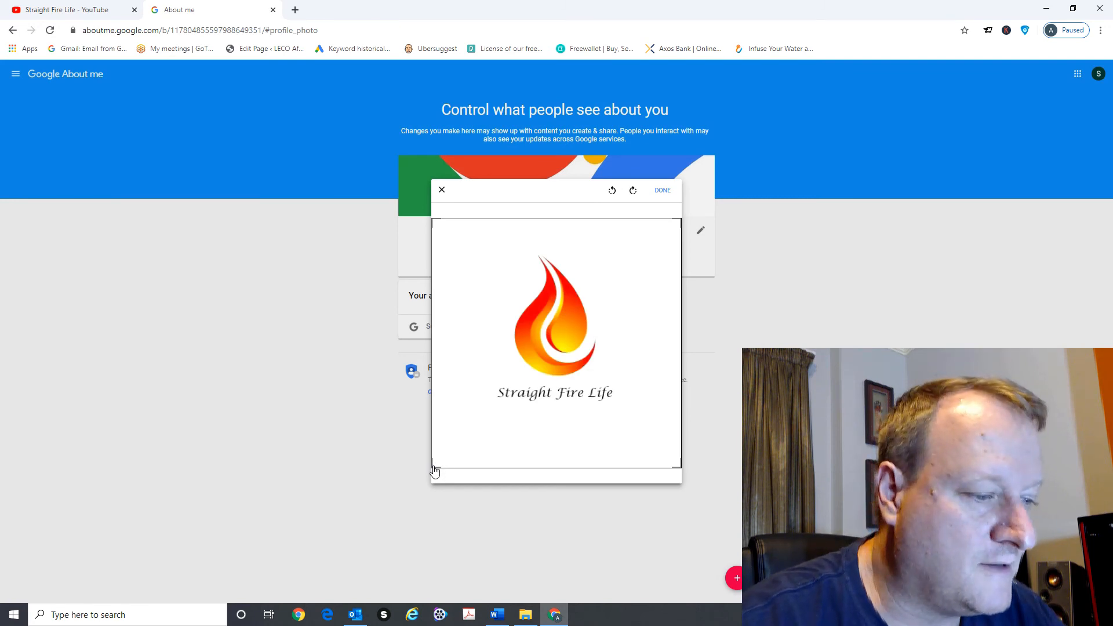
# - Crop the icon to a square closely framing the flame logo and its Straight Fire Life text, and save it
pyautogui.moveTo(433, 468); pyautogui.dragTo(481, 412)
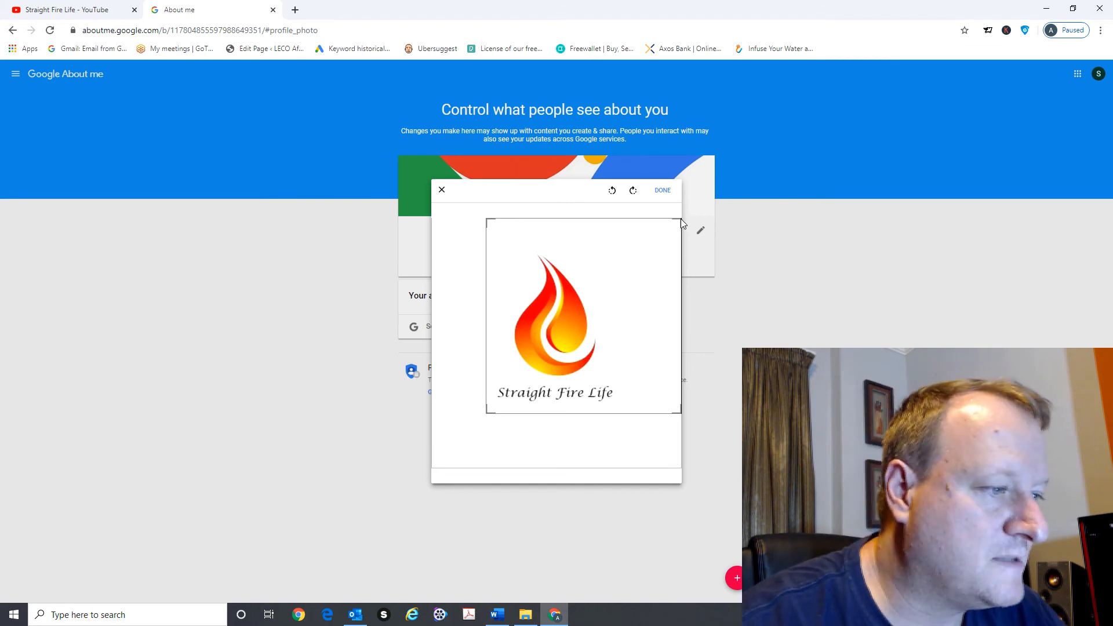
pyautogui.moveTo(682, 224); pyautogui.dragTo(623, 266)
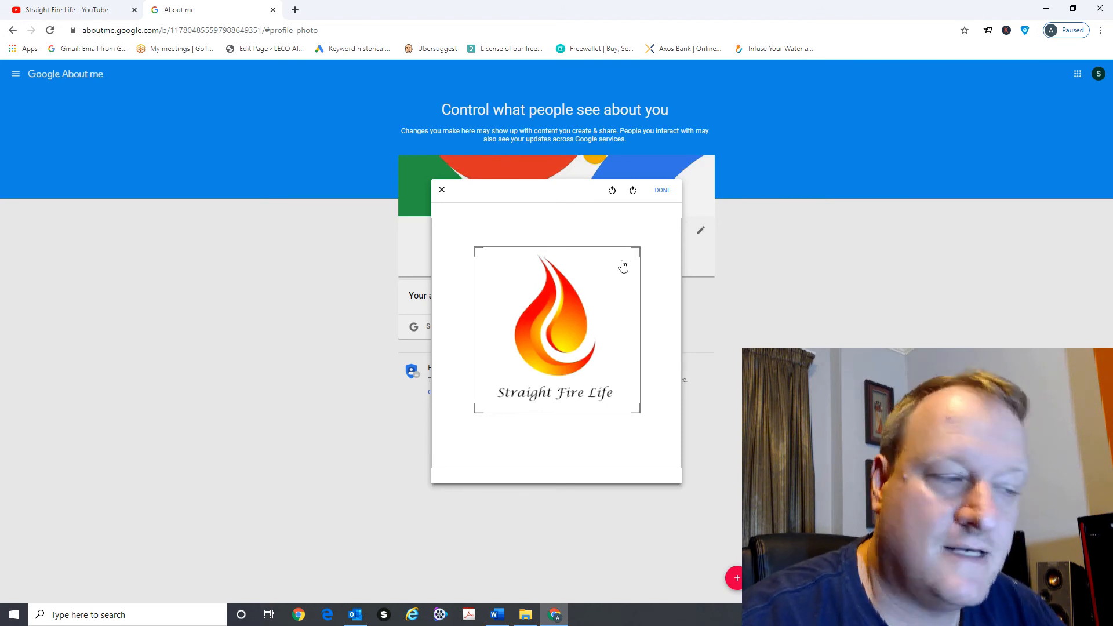
pyautogui.click(663, 190)
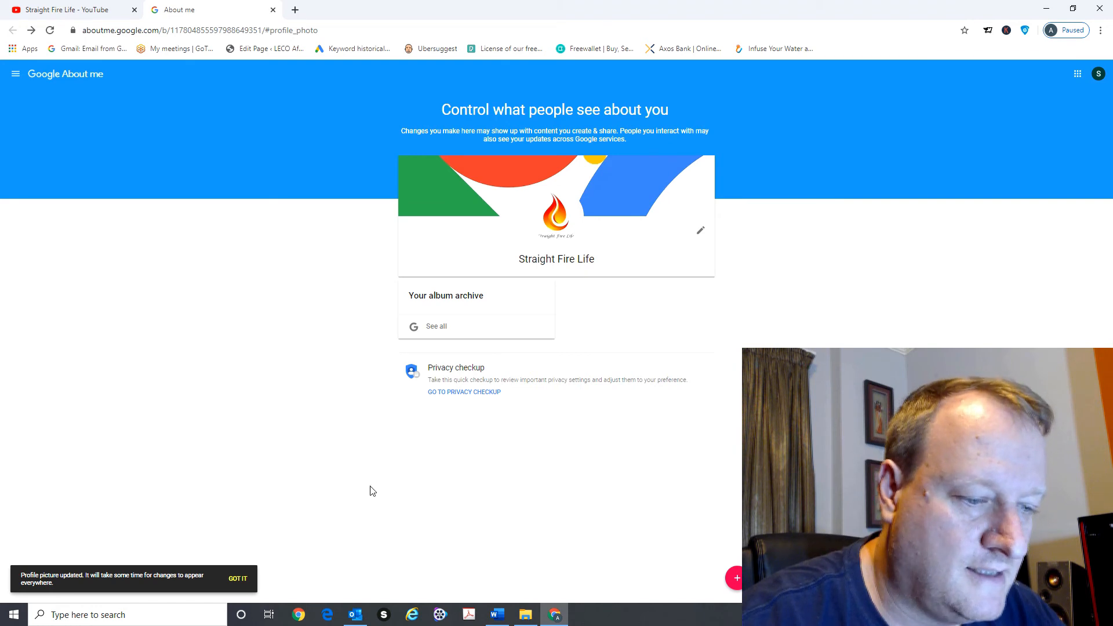
pyautogui.click(245, 582)
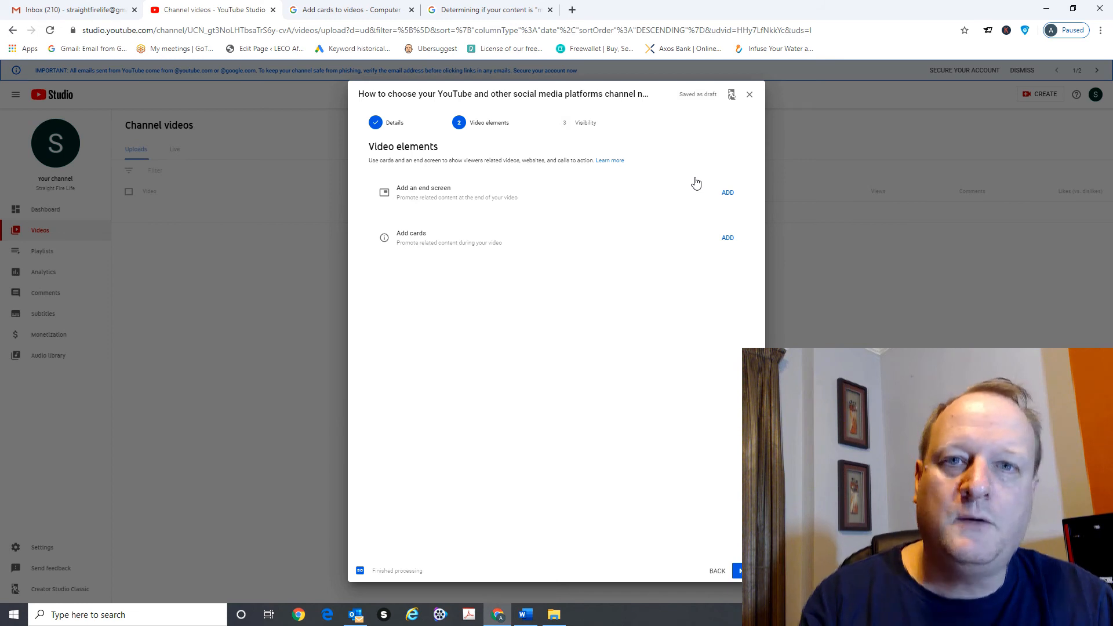
# - Try the end screen template with one video and one subscribe element on the draft video, and discard the changes
pyautogui.click(728, 193)
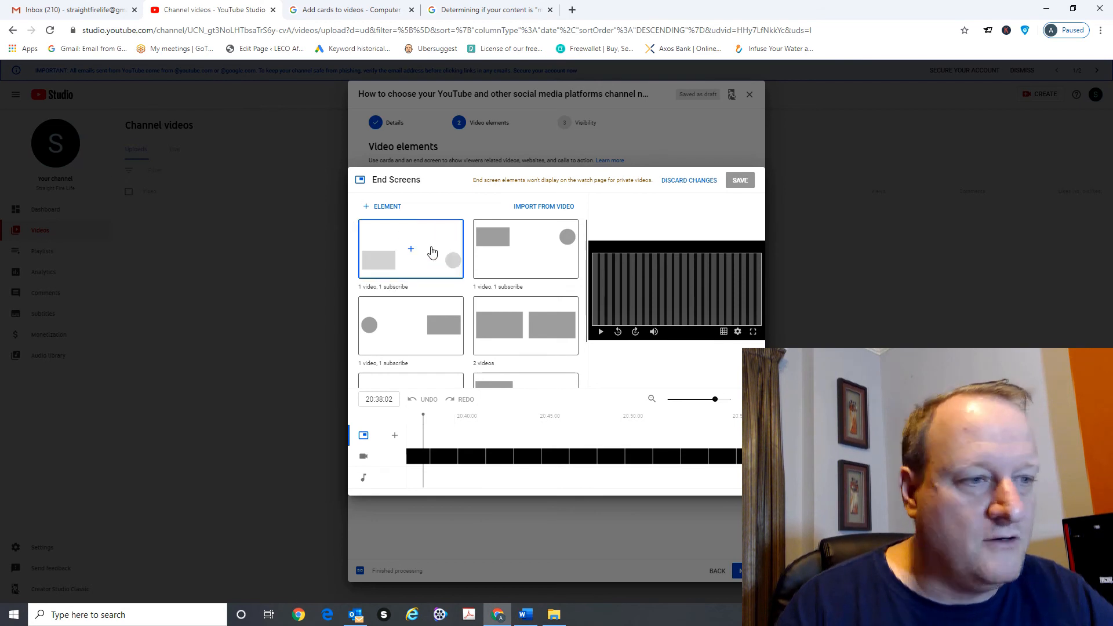
pyautogui.click(703, 180)
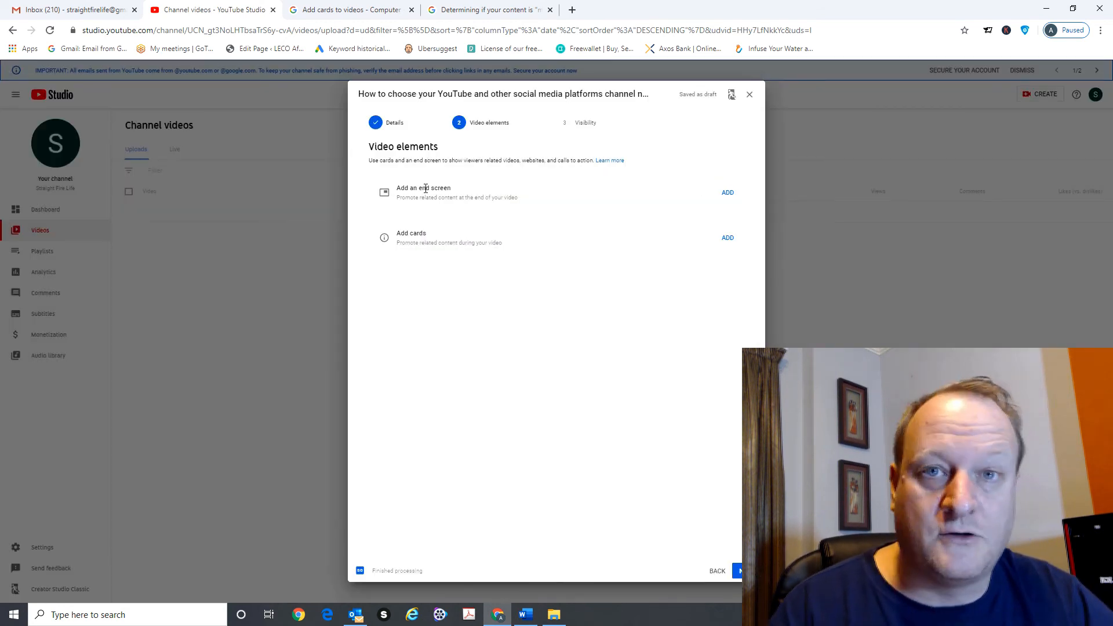
pyautogui.click(729, 197)
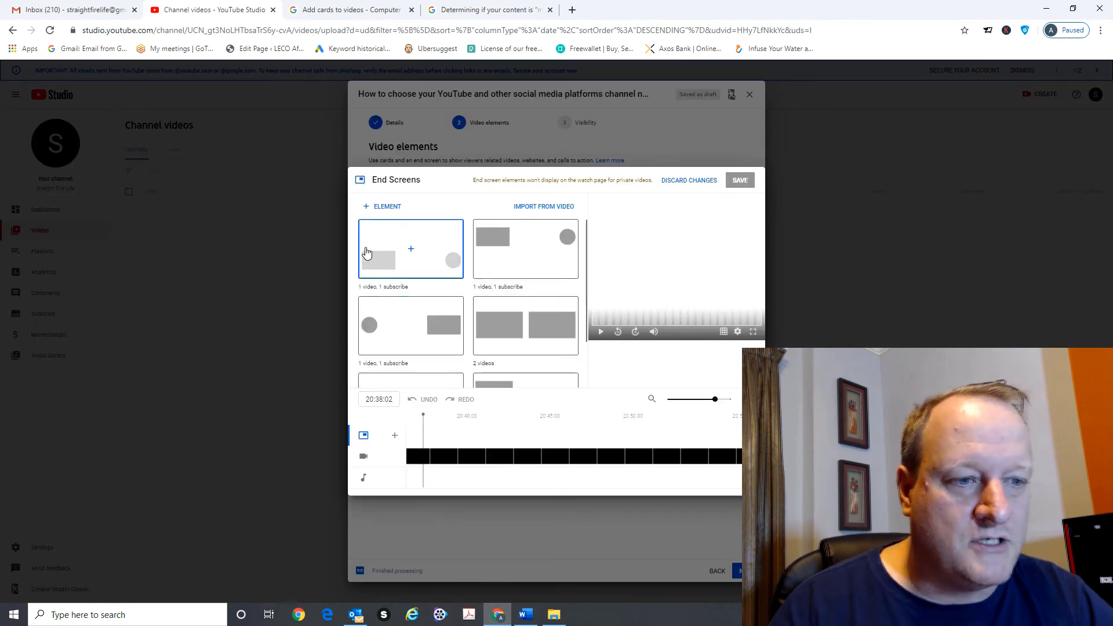
pyautogui.click(400, 241)
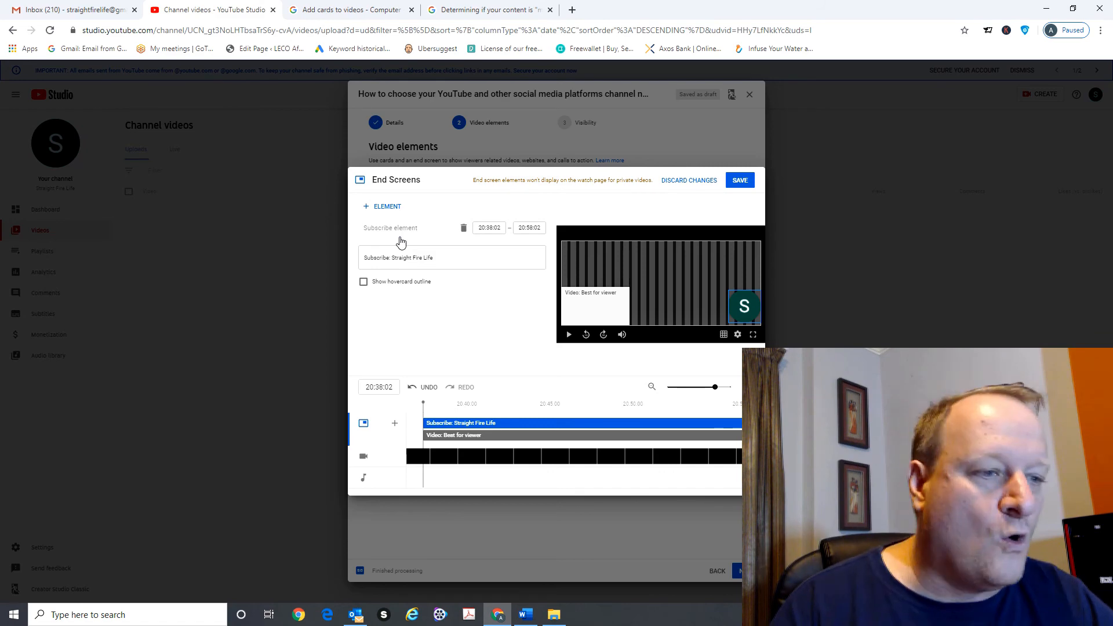
pyautogui.click(714, 181)
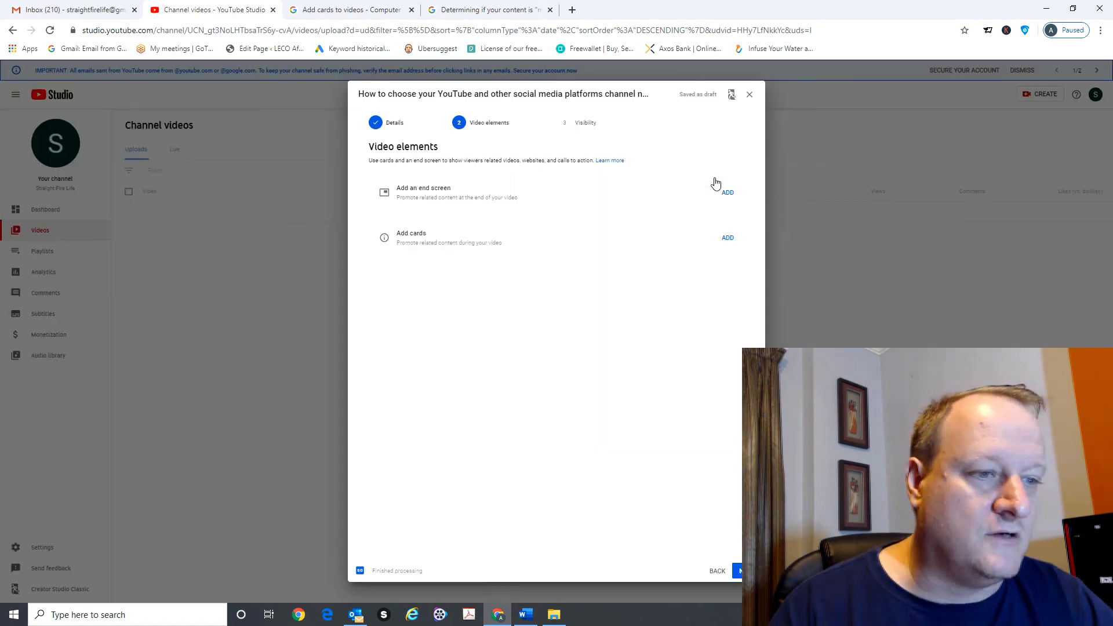
pyautogui.click(726, 192)
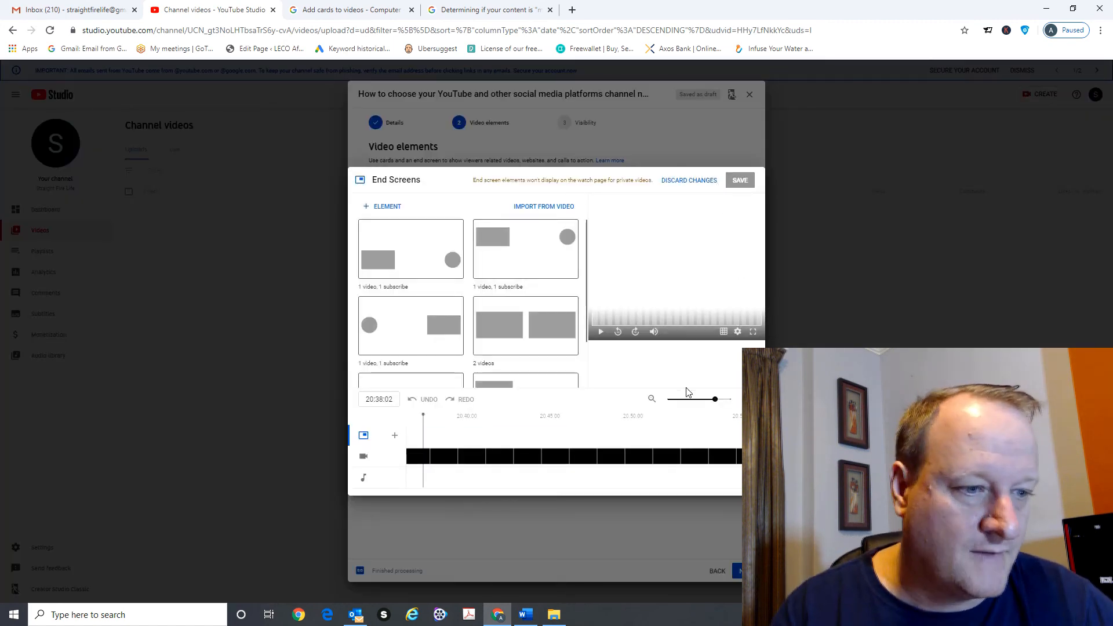
pyautogui.click(698, 180)
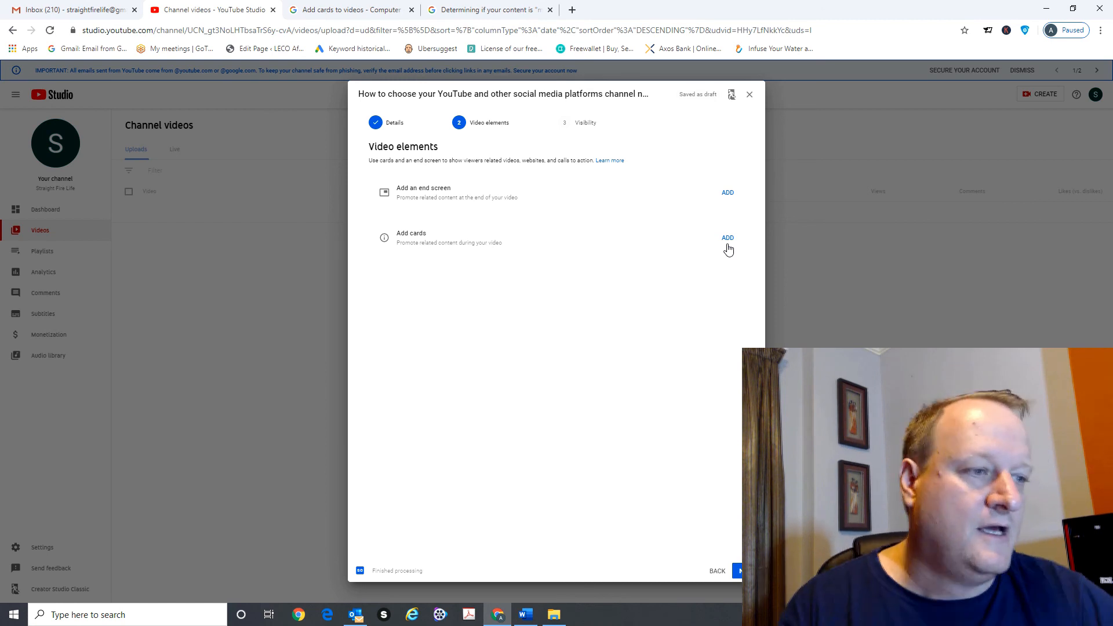
# - Look over the card editor for the video with its preview paused, and return to the upload dialog
pyautogui.click(728, 239)
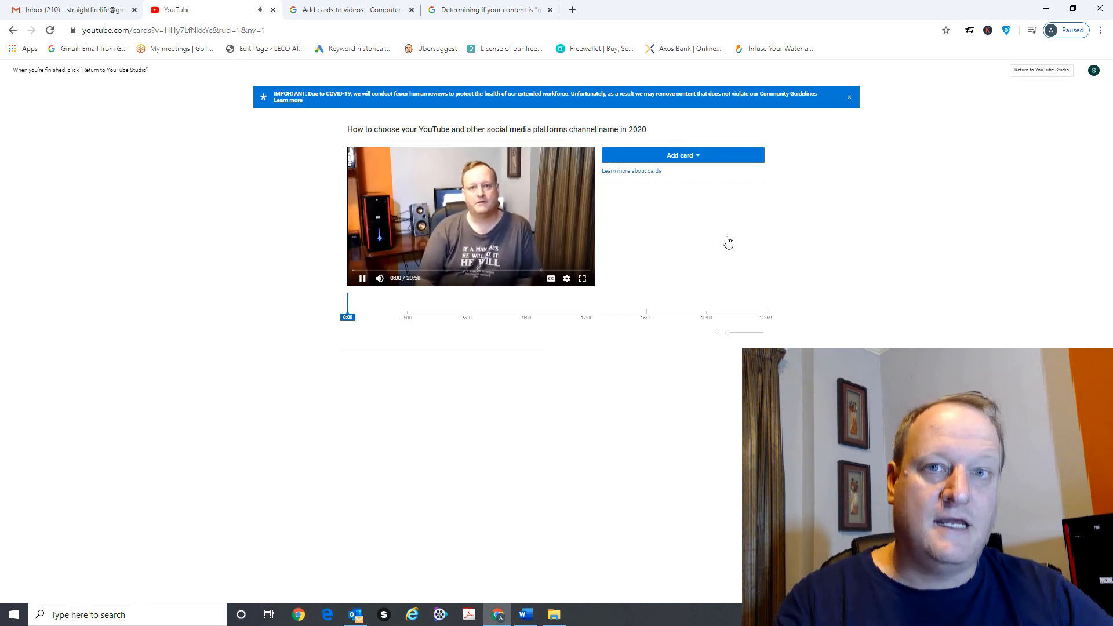
pyautogui.click(362, 279)
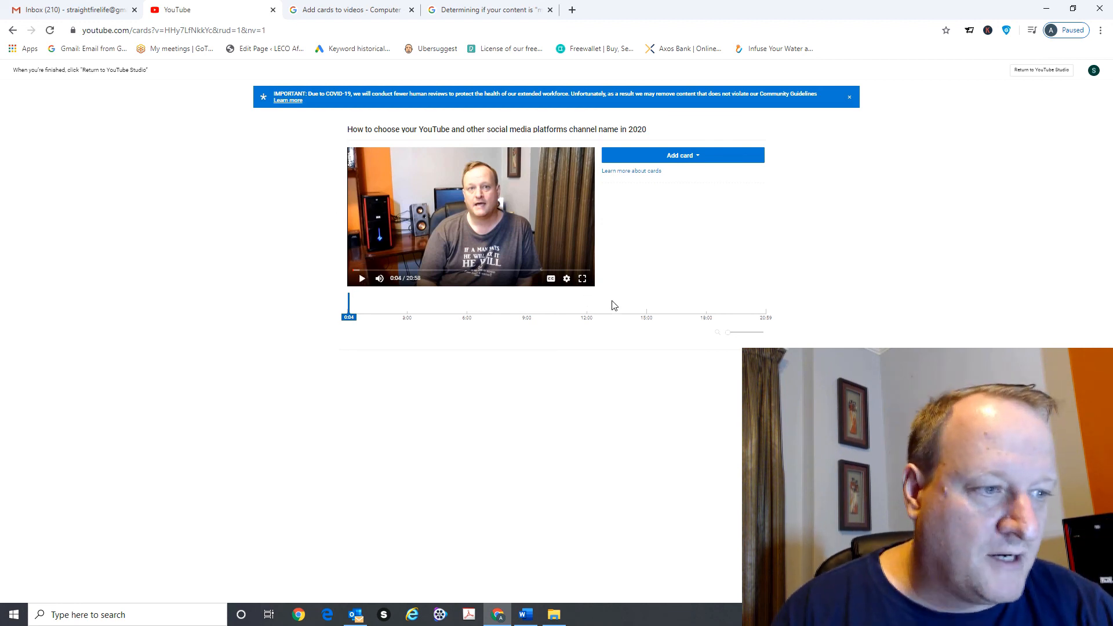
pyautogui.click(1045, 70)
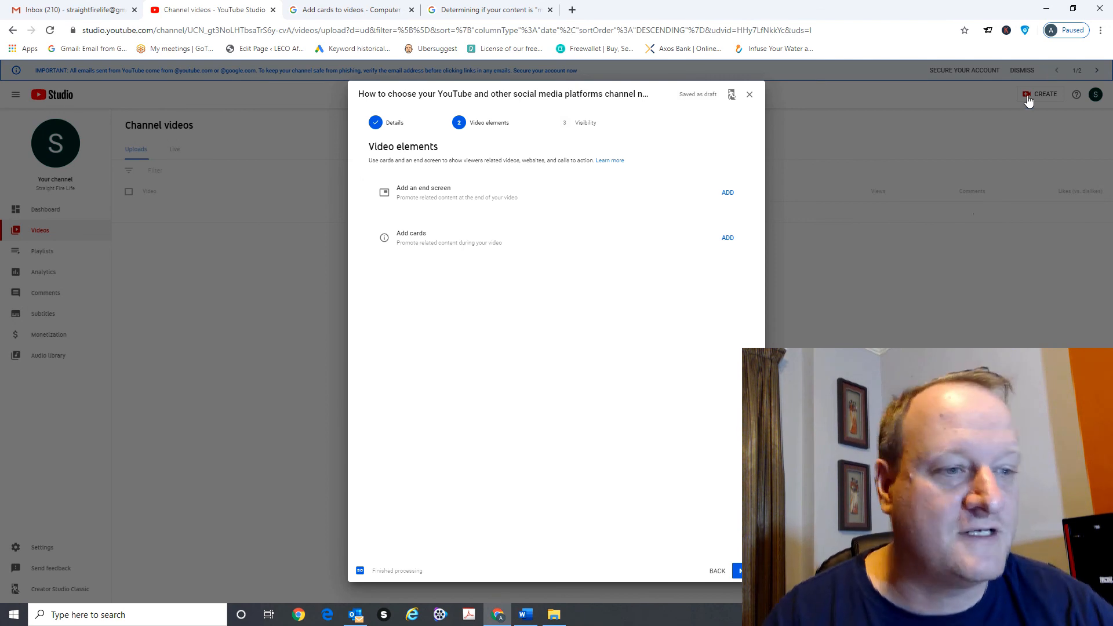
# - Continue to the visibility stage, save the video as Unlisted and copy its share link
pyautogui.click(738, 571)
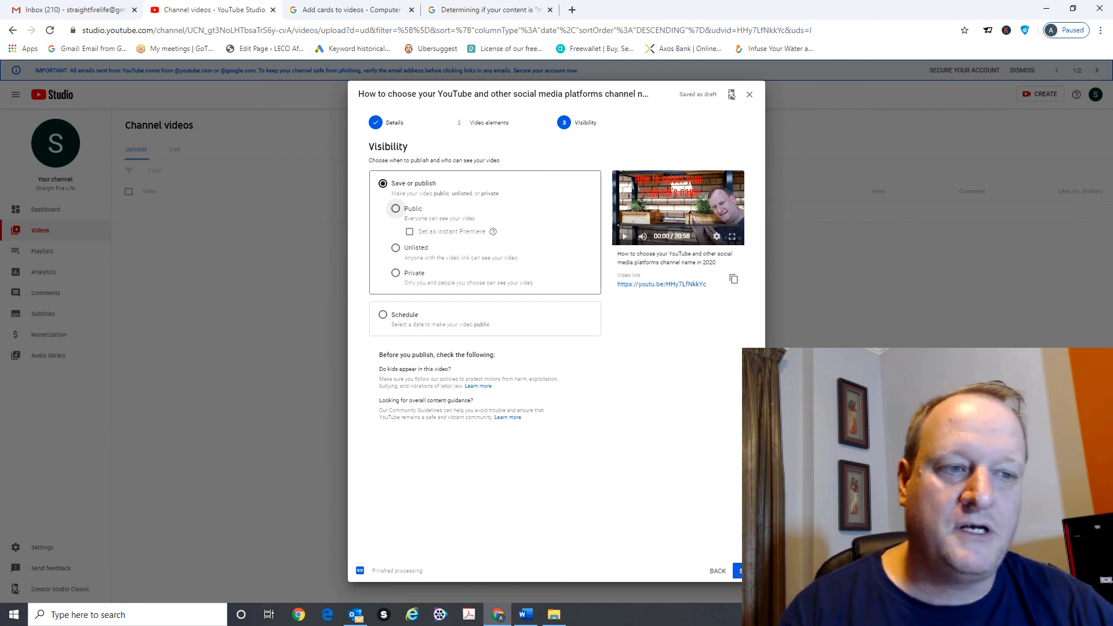
pyautogui.click(396, 249)
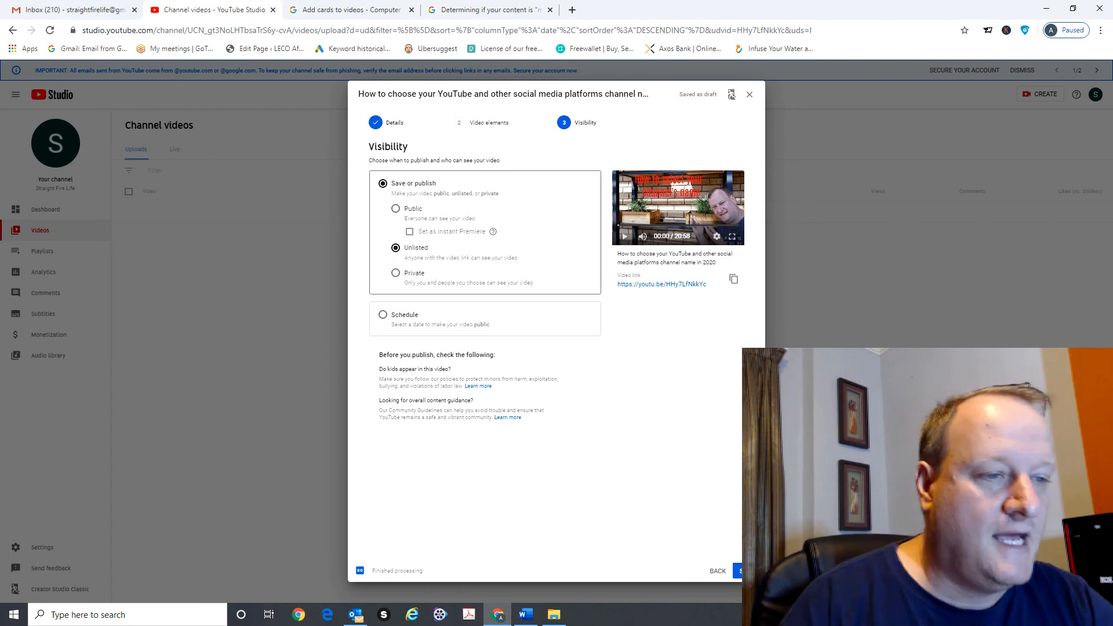
pyautogui.click(744, 571)
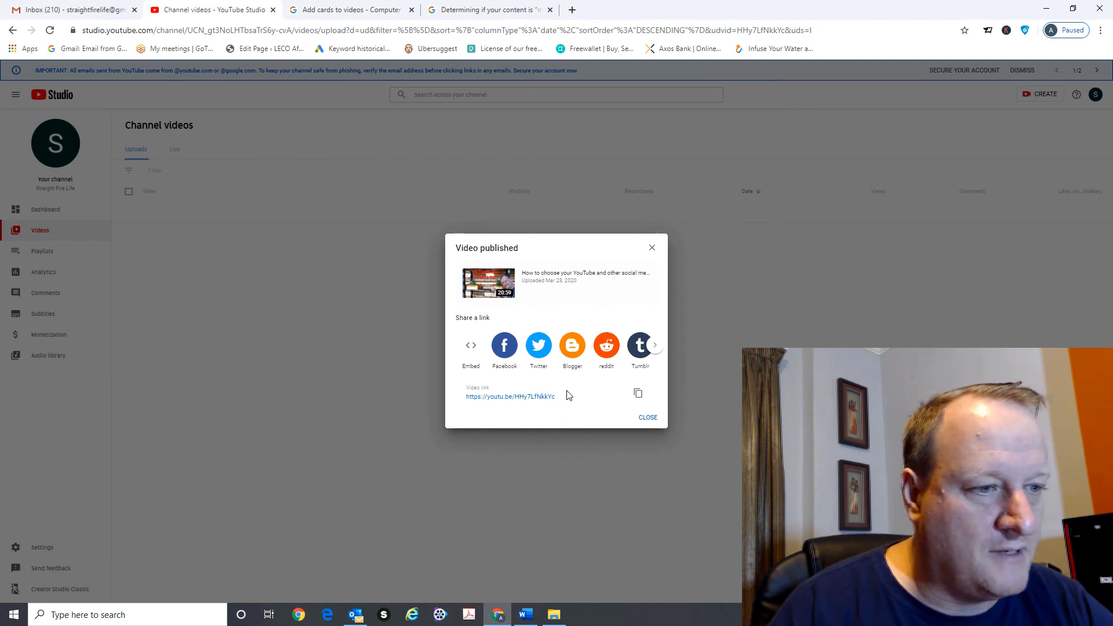
pyautogui.click(637, 393)
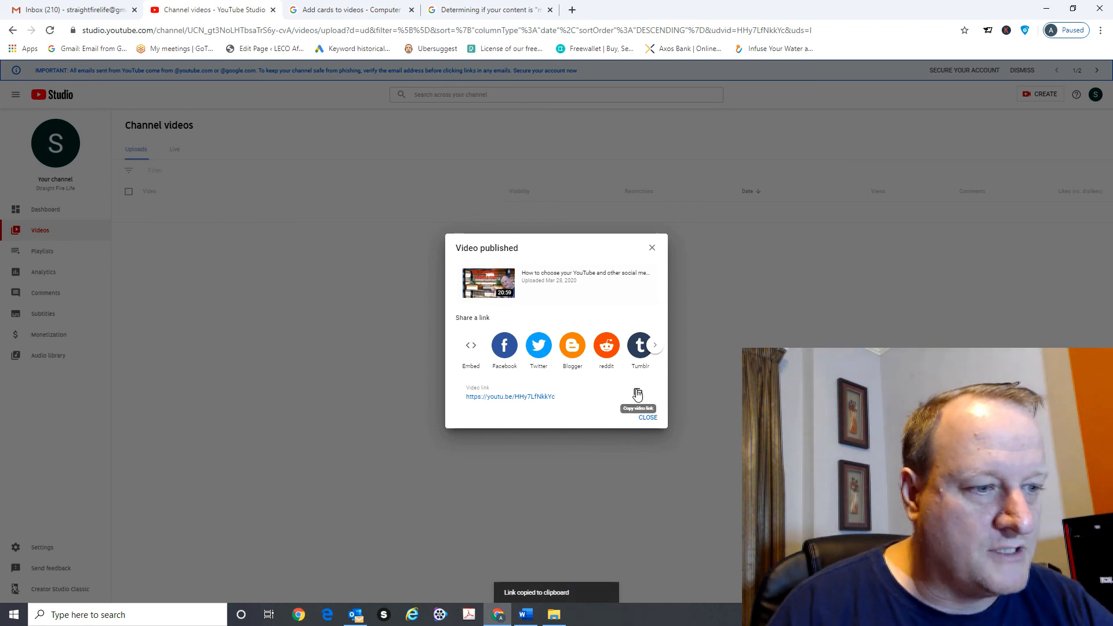
pyautogui.click(648, 417)
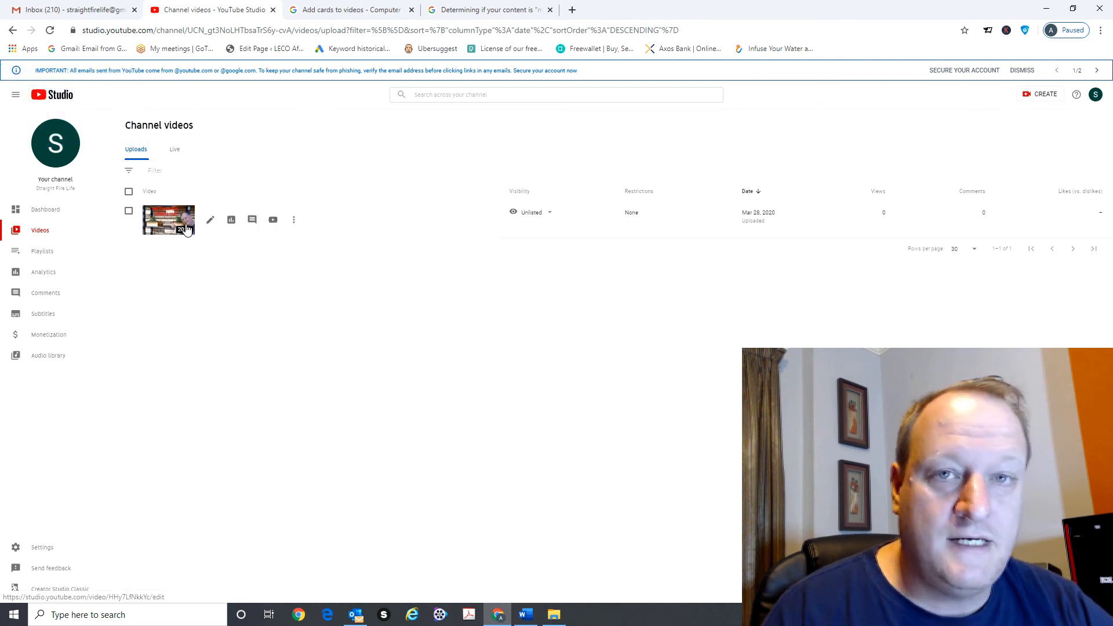
# - View the uploaded video's analytics, return to the channel videos and publish the video with Public visibility
pyautogui.click(230, 224)
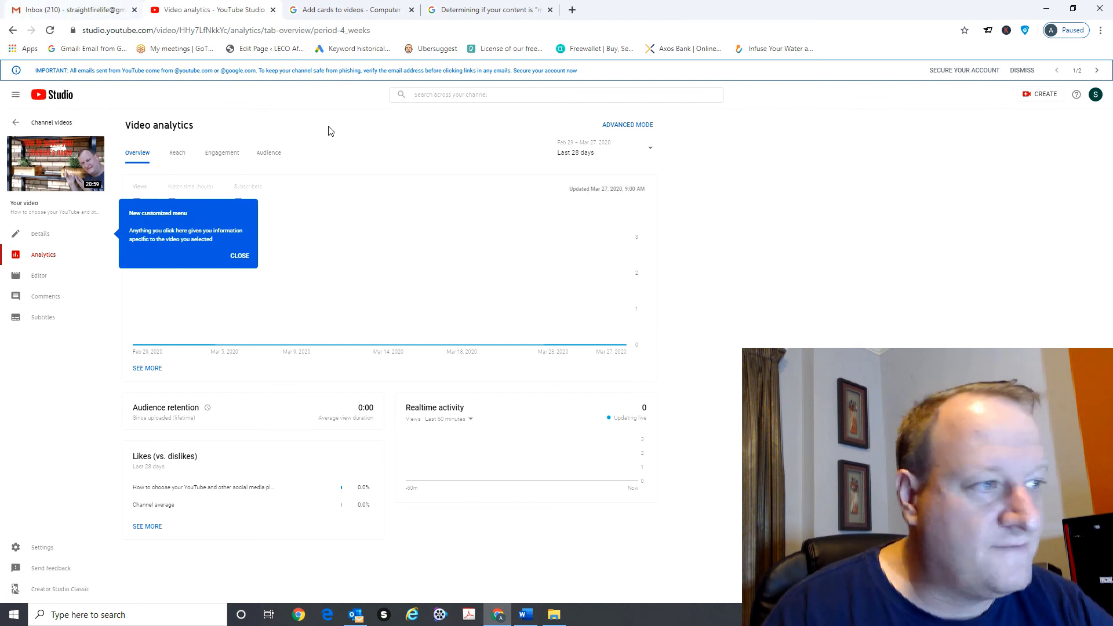
pyautogui.click(13, 30)
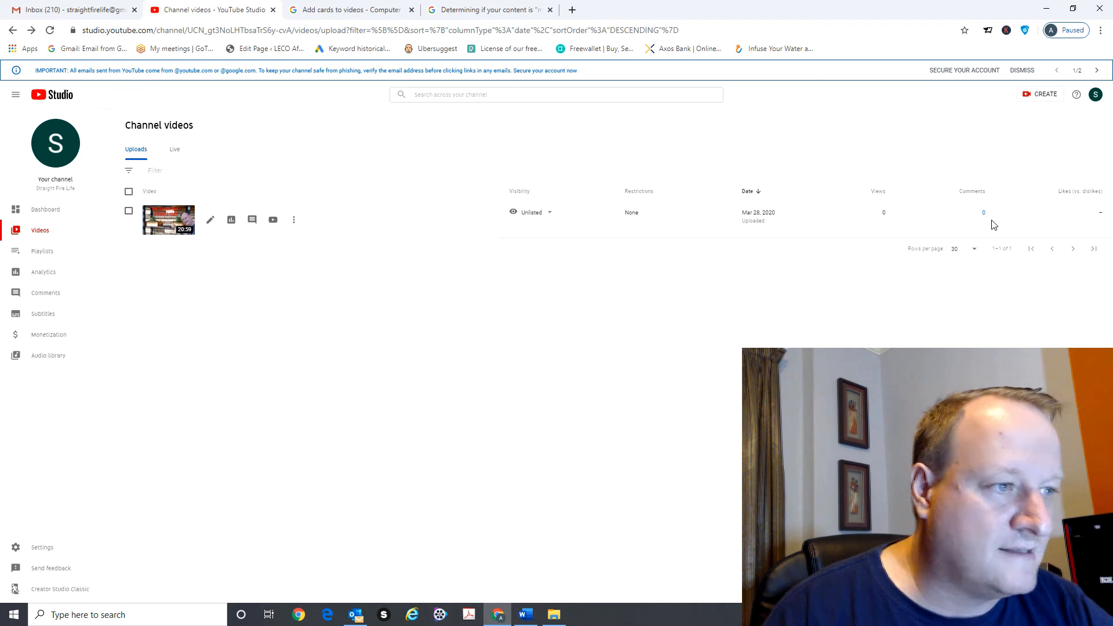
pyautogui.click(551, 219)
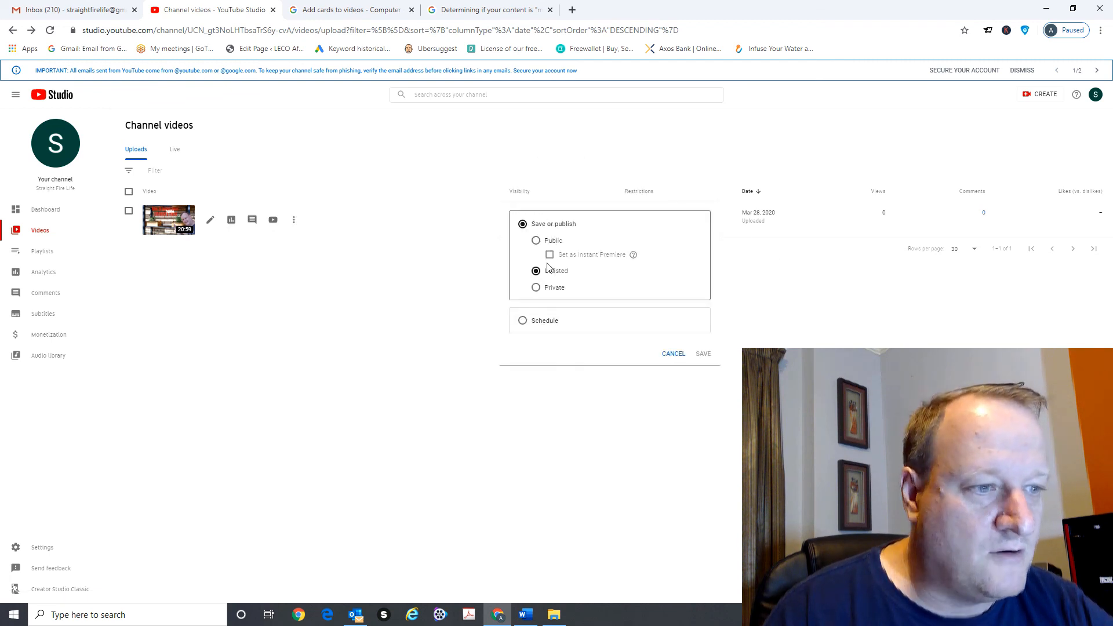
pyautogui.click(537, 241)
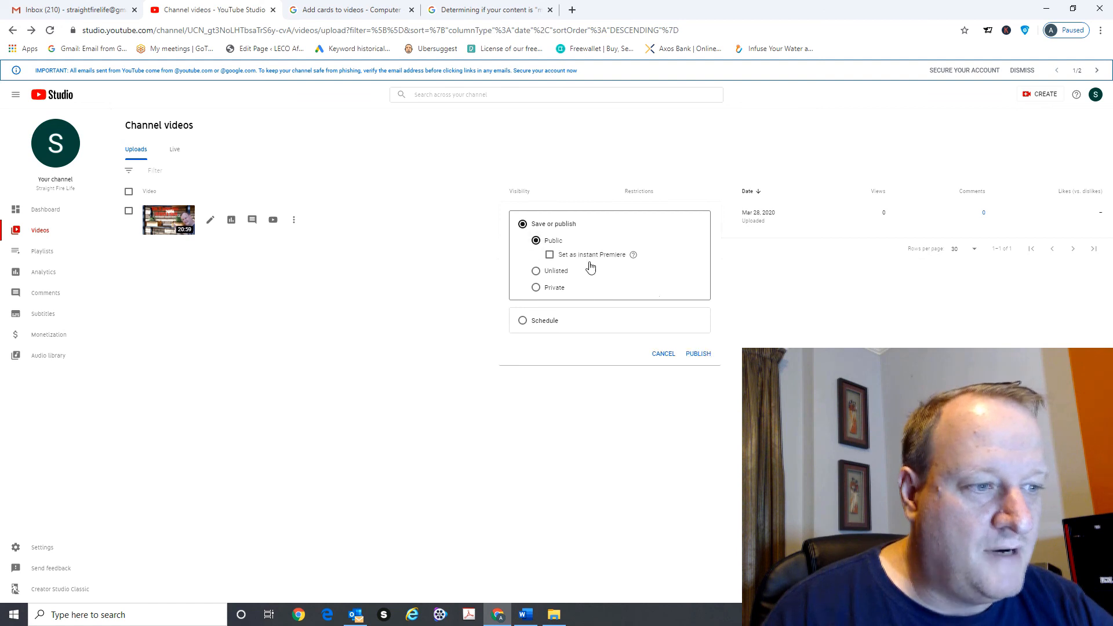
pyautogui.click(698, 355)
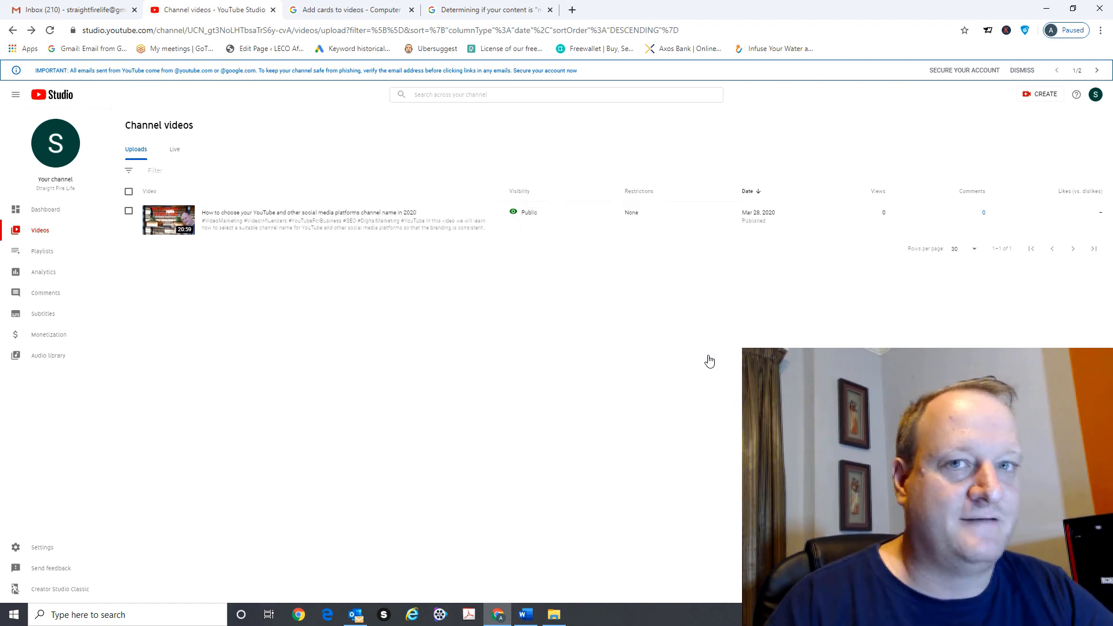